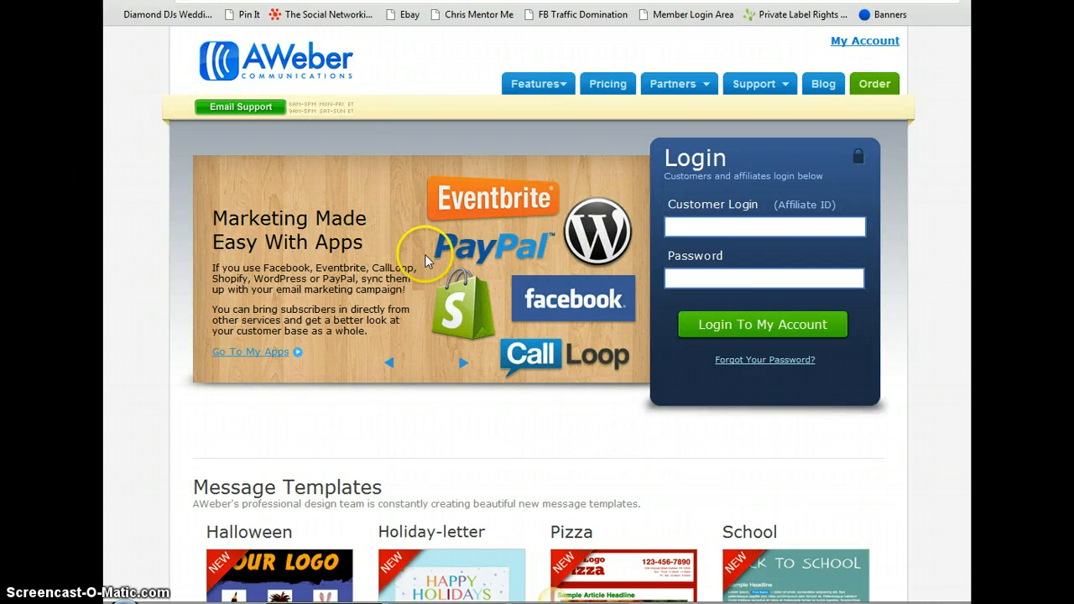
- Look over the AWeber home page down to the message templates and upcoming video seminars
scroll(439, 276, "down", 1)
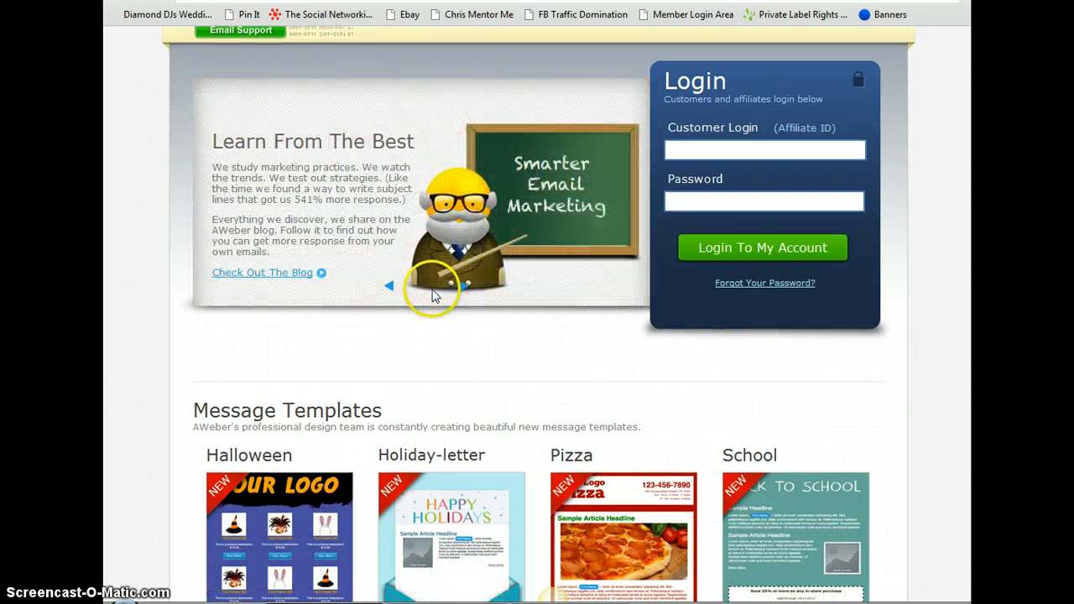
scroll(434, 291, "up", 1)
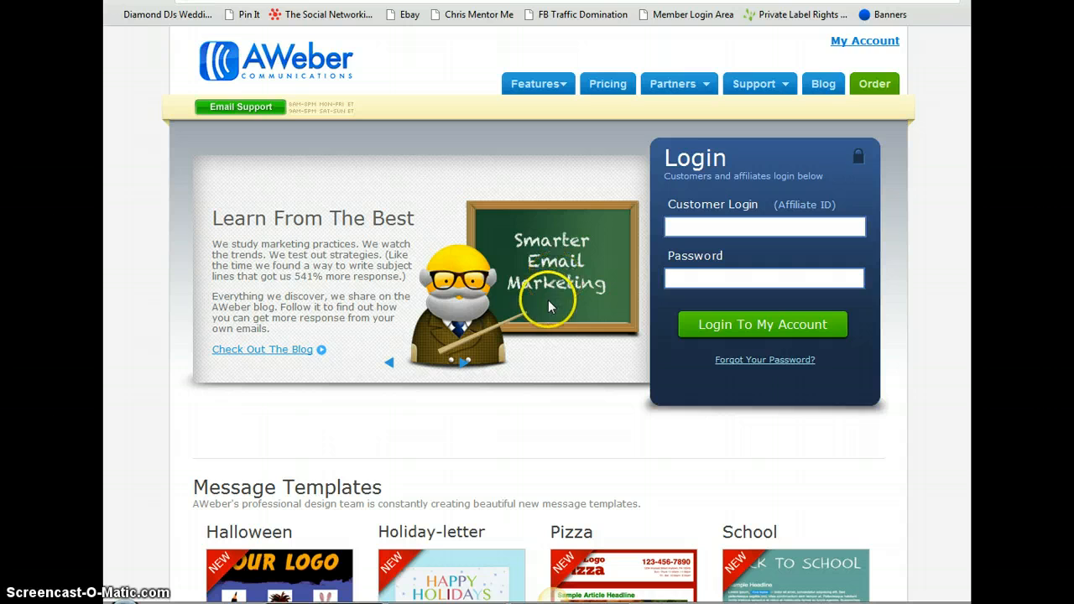
scroll(549, 306, "down", 1)
scroll(549, 306, "down", 3)
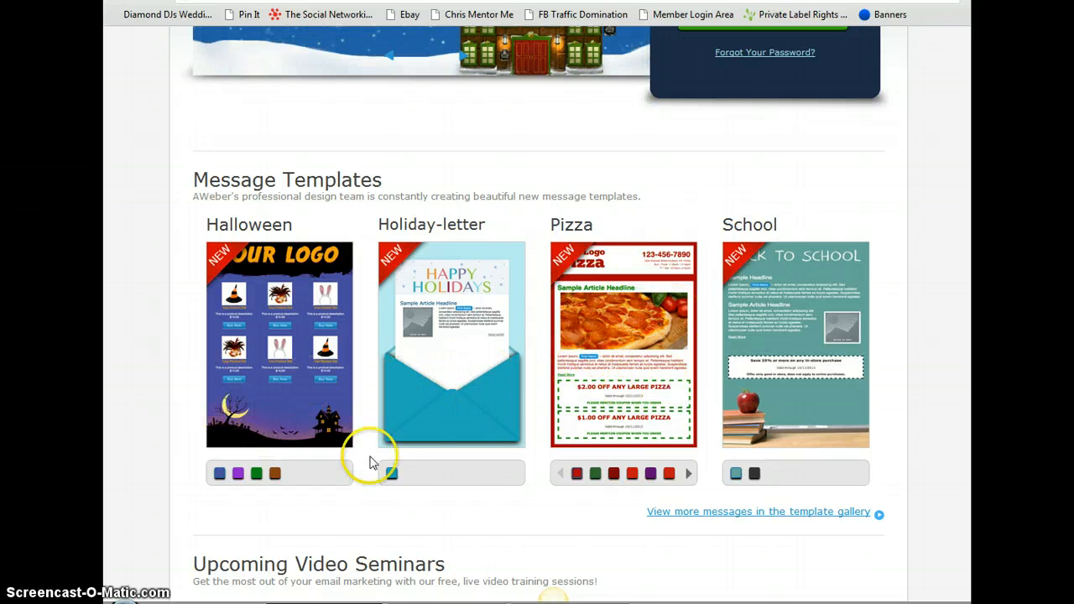
scroll(285, 365, "down", 2)
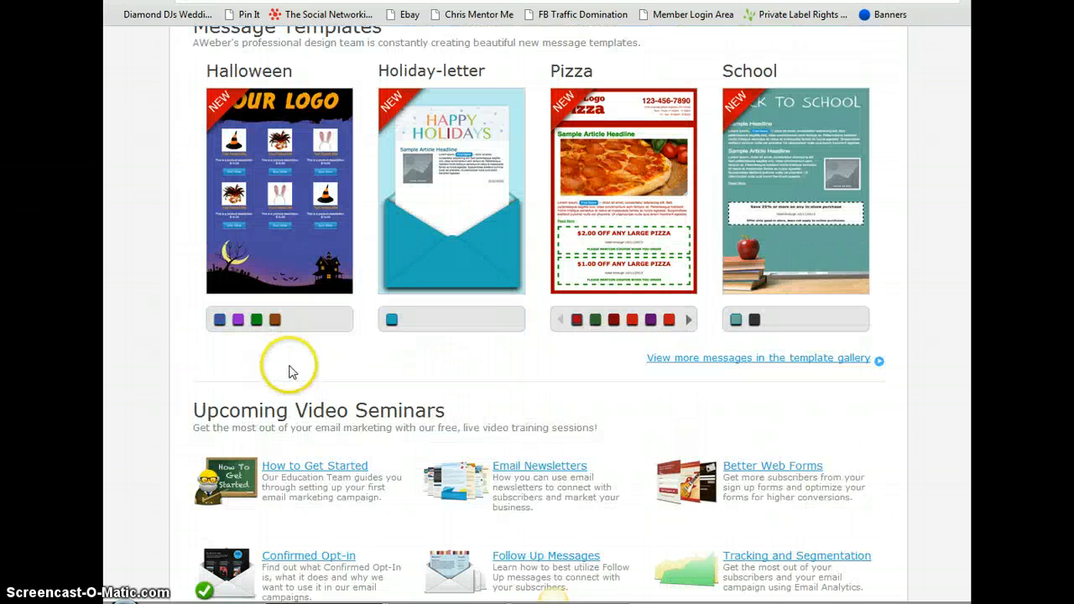
- Open the full email template gallery and browse its first page of designs
left_click(755, 367)
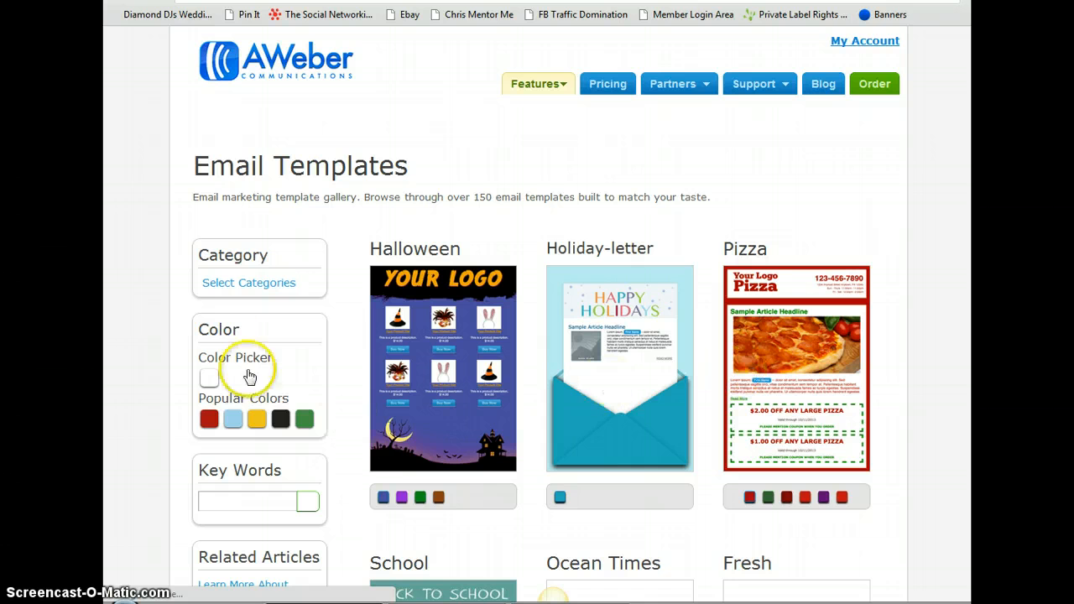
scroll(522, 407, "down", 4)
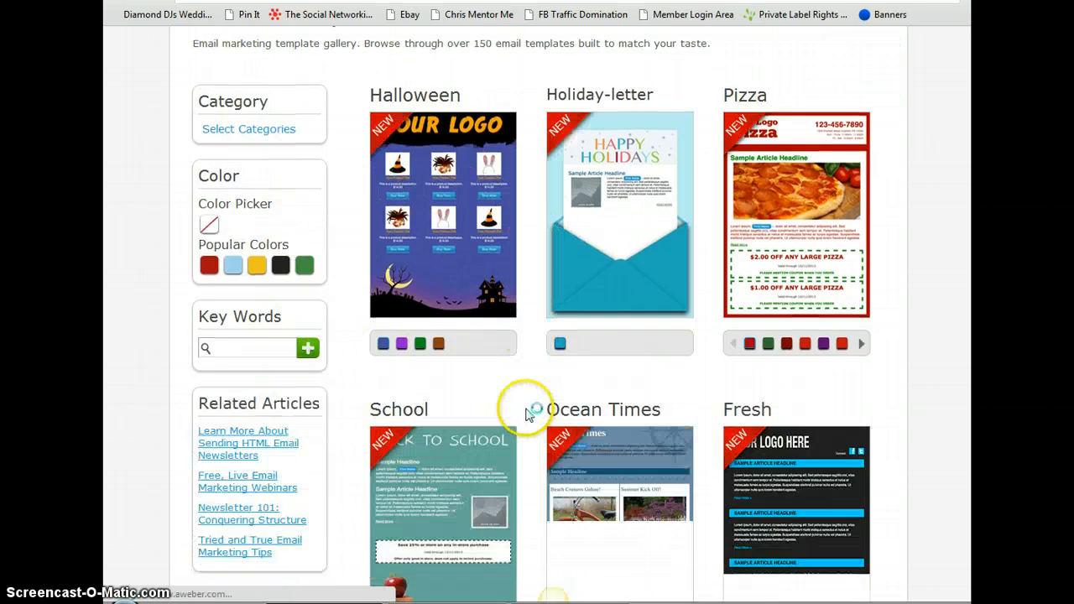
scroll(526, 414, "down", 3)
scroll(527, 417, "down", 3)
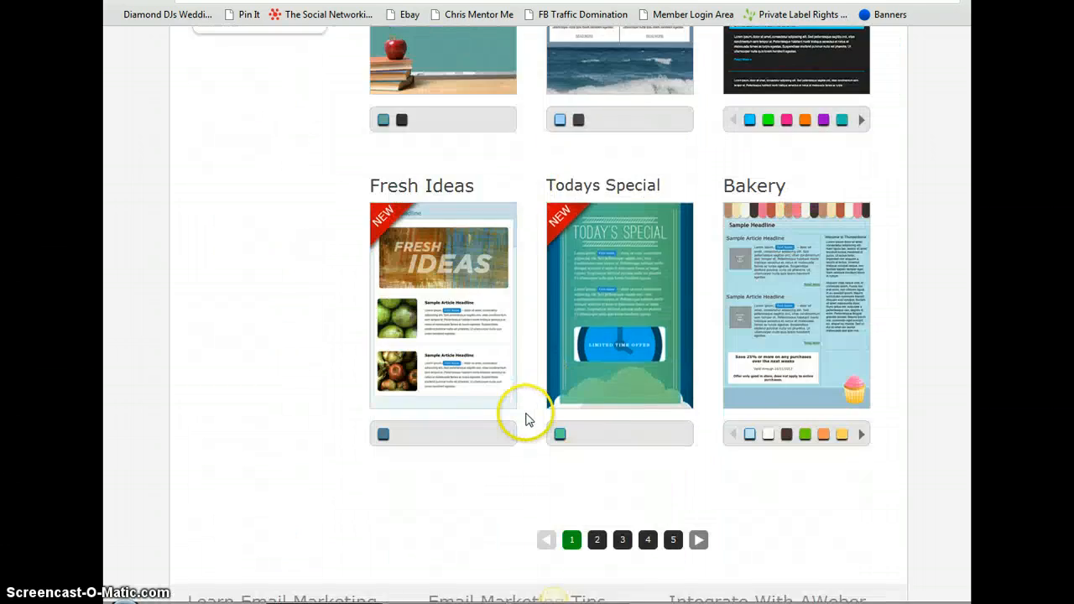
scroll(537, 407, "up", 9)
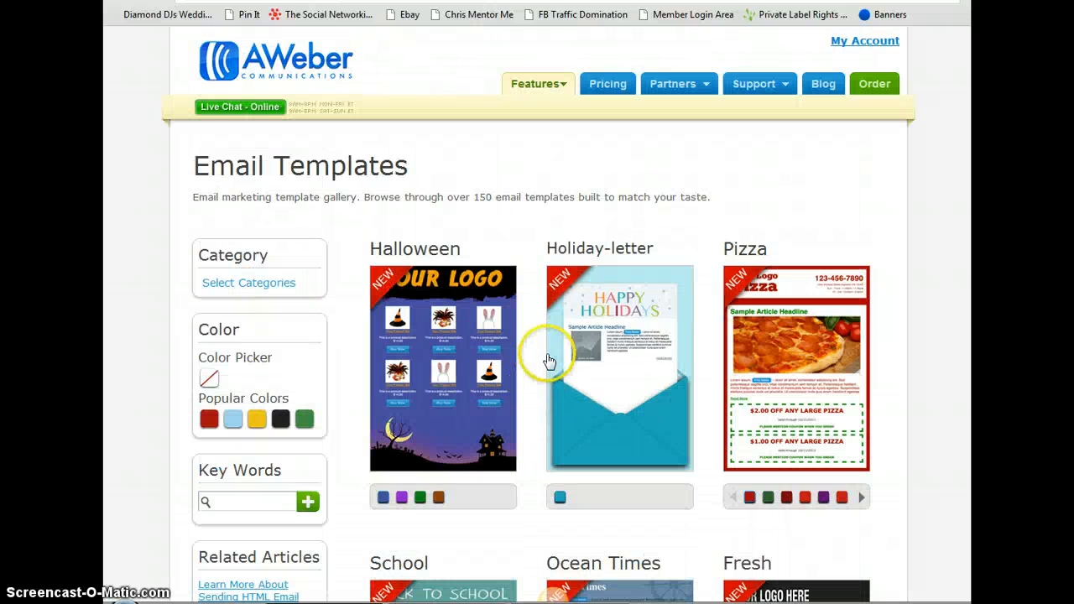
- Open the pricing page and review the advanced plans and the fees for over 500 subscribers
mouse_move(534, 99)
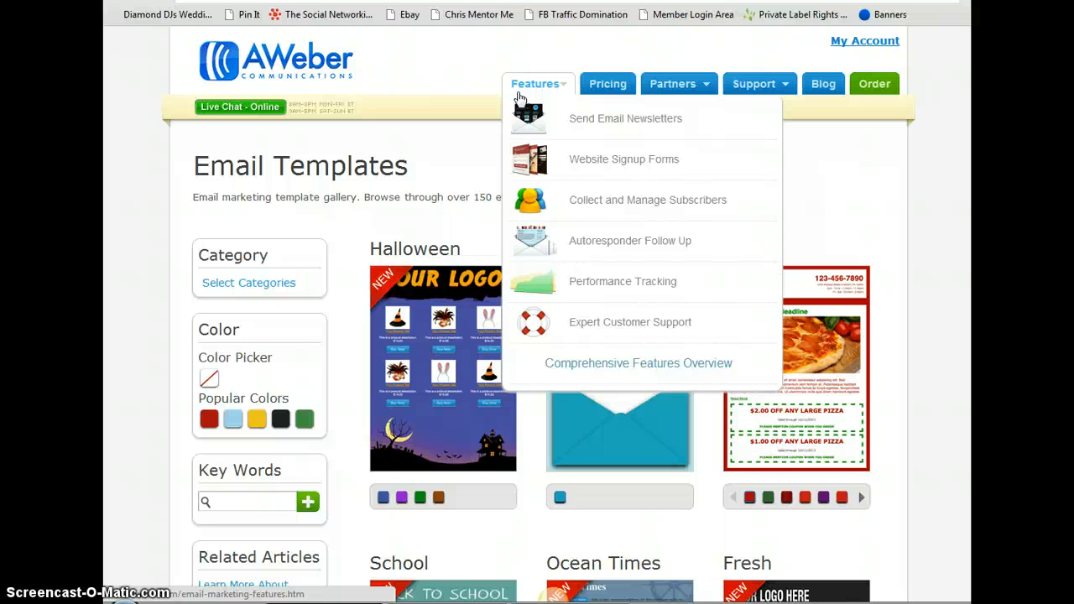
left_click(607, 88)
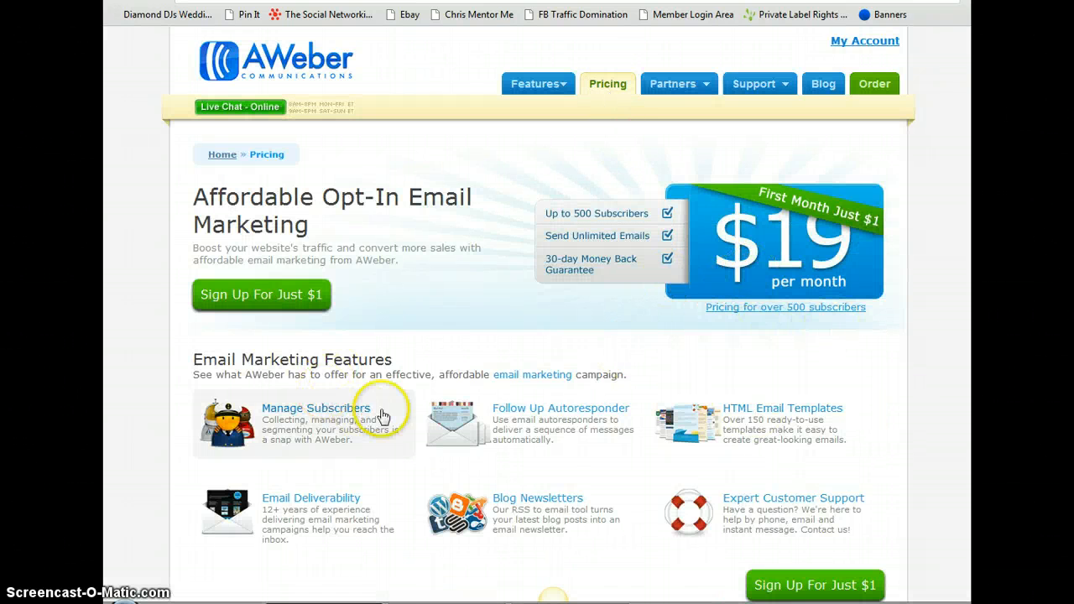
left_click(786, 311)
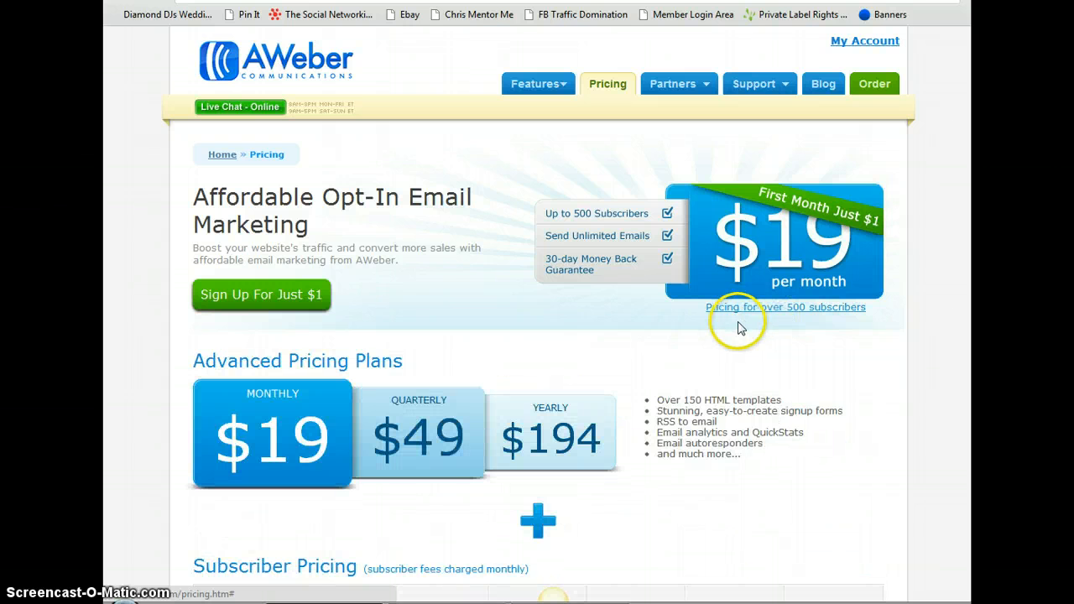
scroll(652, 370, "down", 2)
scroll(647, 373, "down", 1)
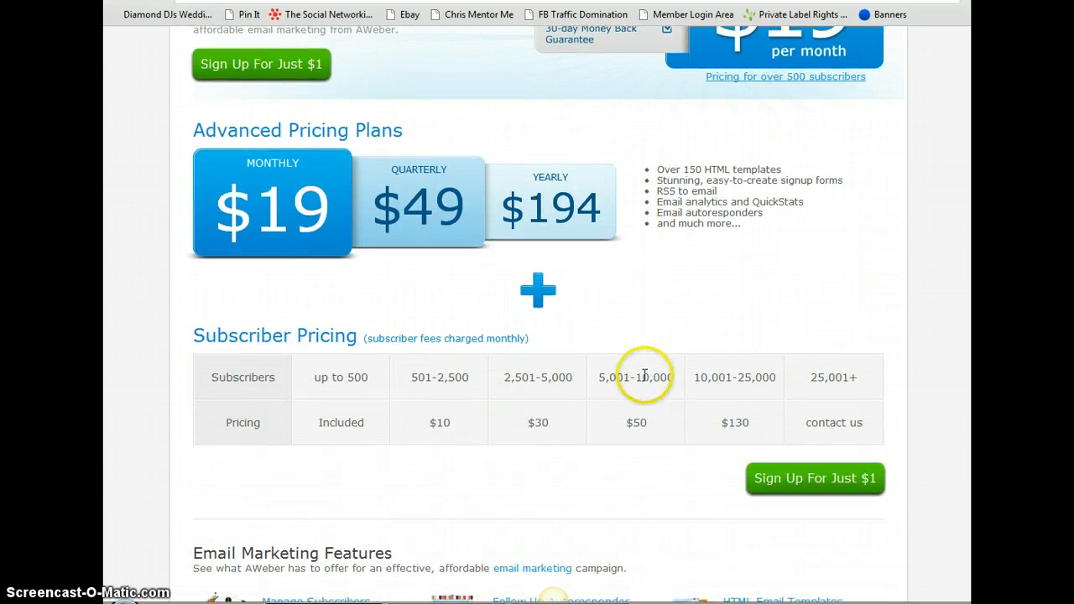
scroll(636, 419, "up", 1)
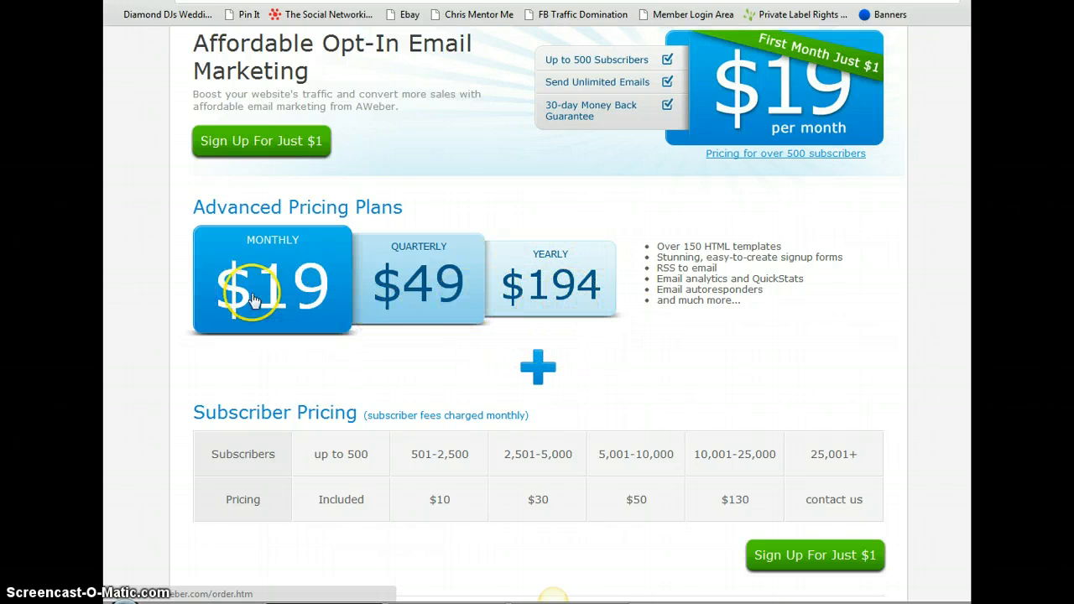
scroll(640, 377, "up", 2)
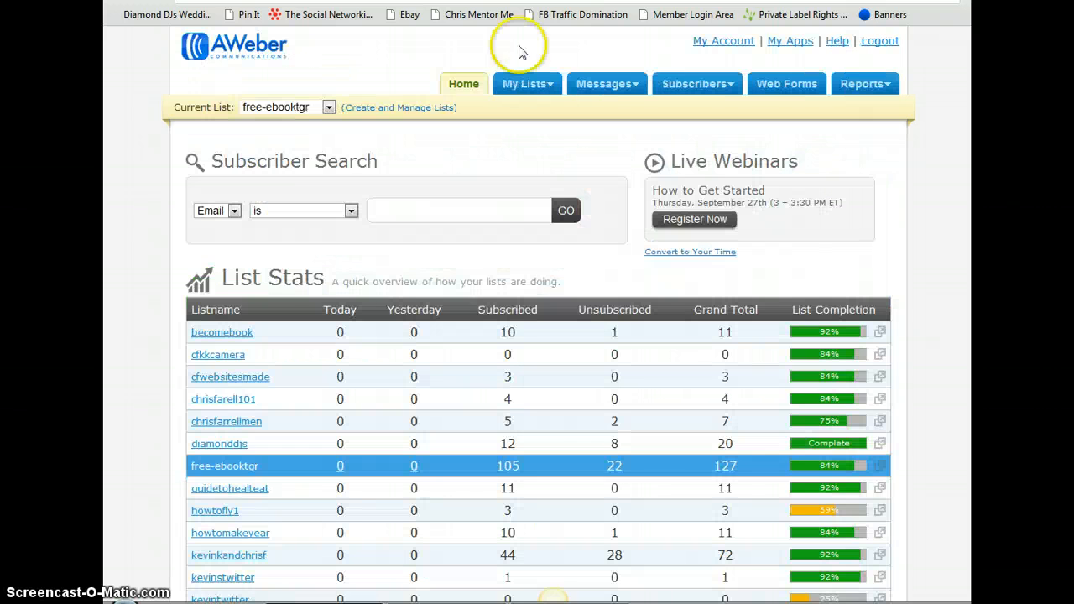
- Open the signed-in account's home page and look through the stats of all lists
left_click(464, 86)
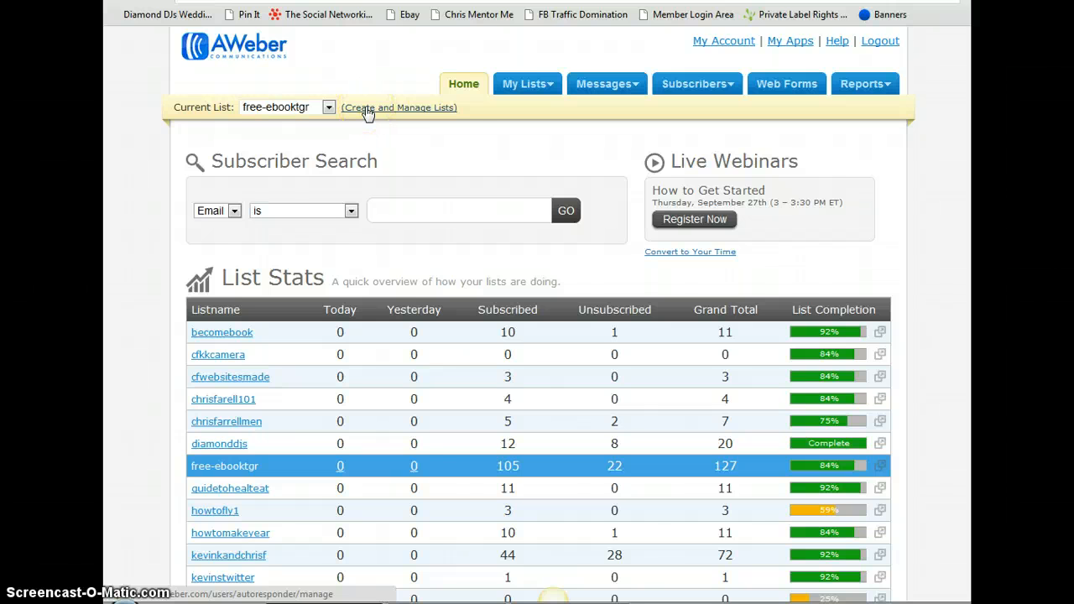
left_click(463, 87)
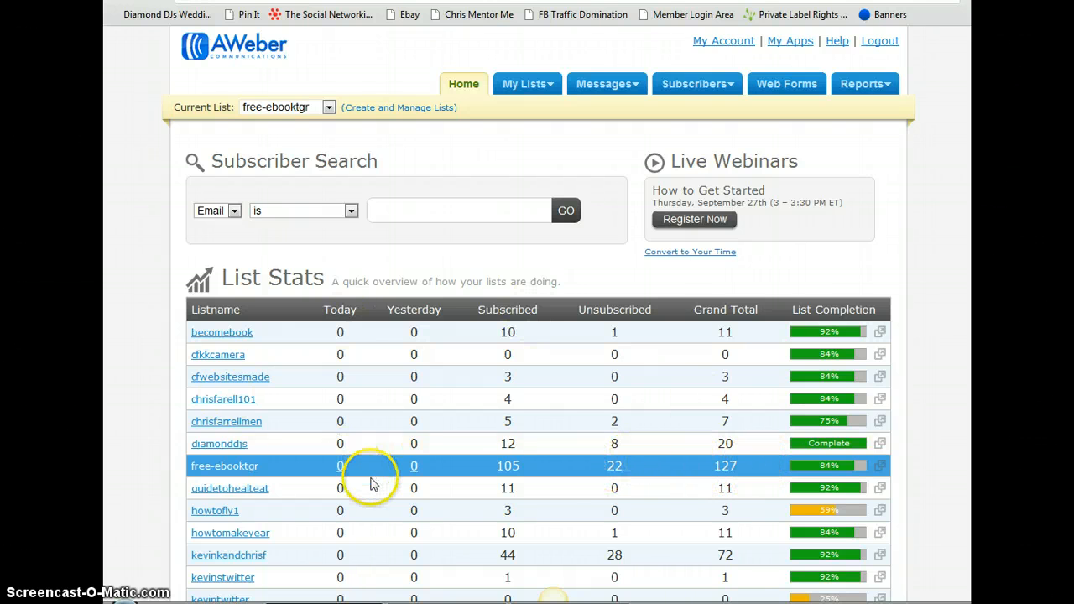
scroll(373, 485, "down", 3)
scroll(395, 455, "up", 3)
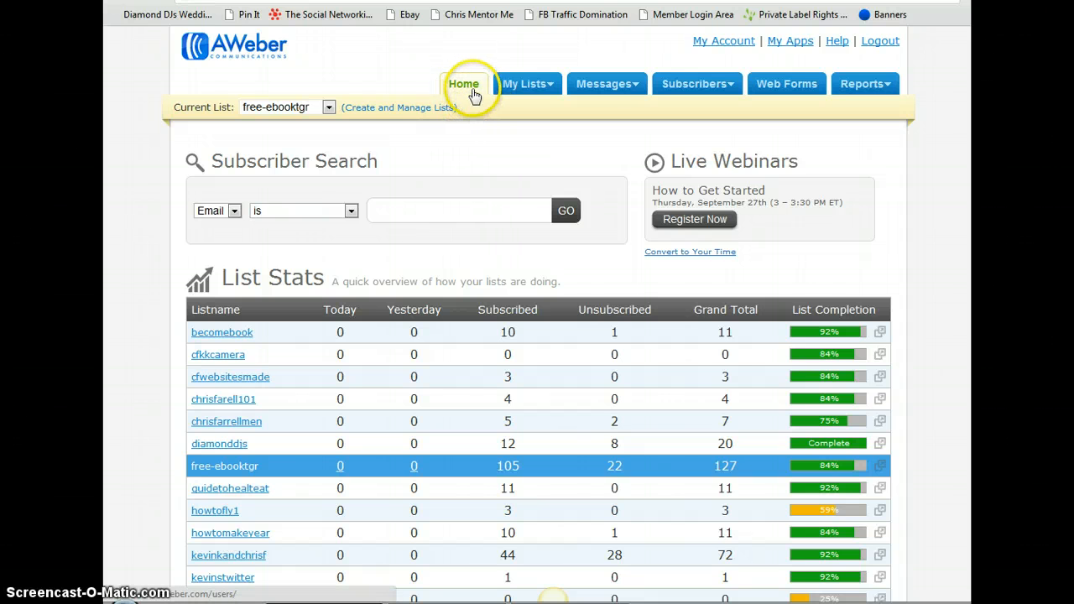
- Open the settings of the free-ebooktgr list and examine its name, description and sender fields
mouse_move(529, 89)
left_click(535, 112)
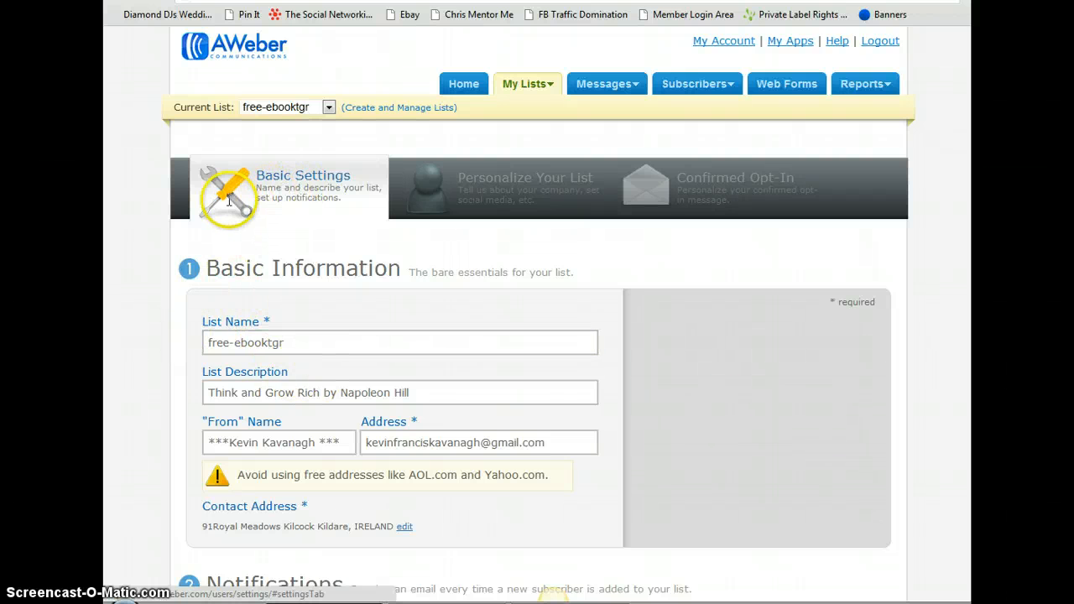
left_click(322, 343)
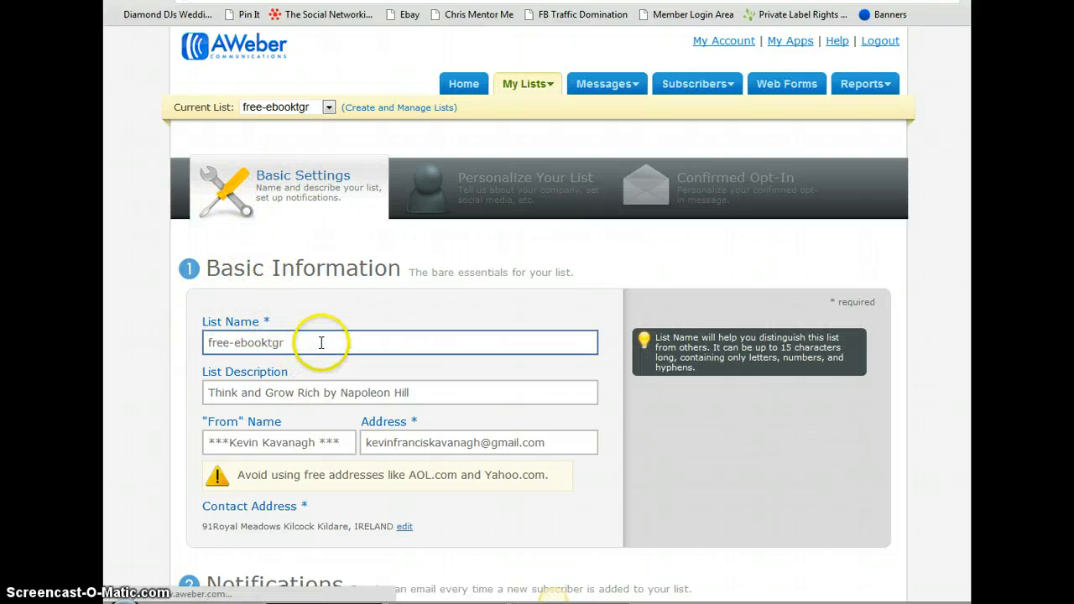
left_click(305, 342)
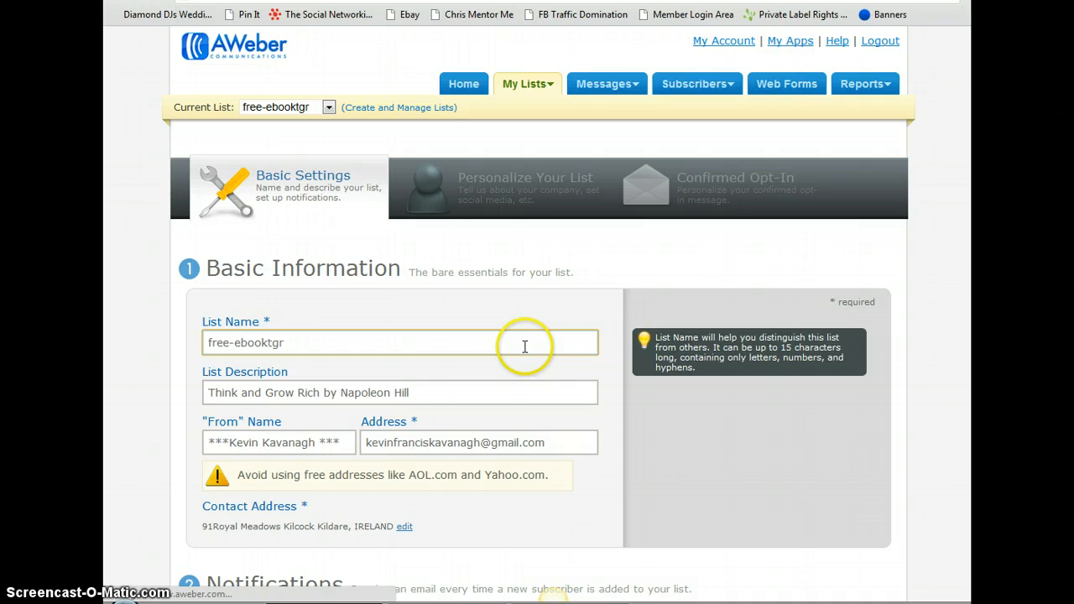
left_click(251, 394)
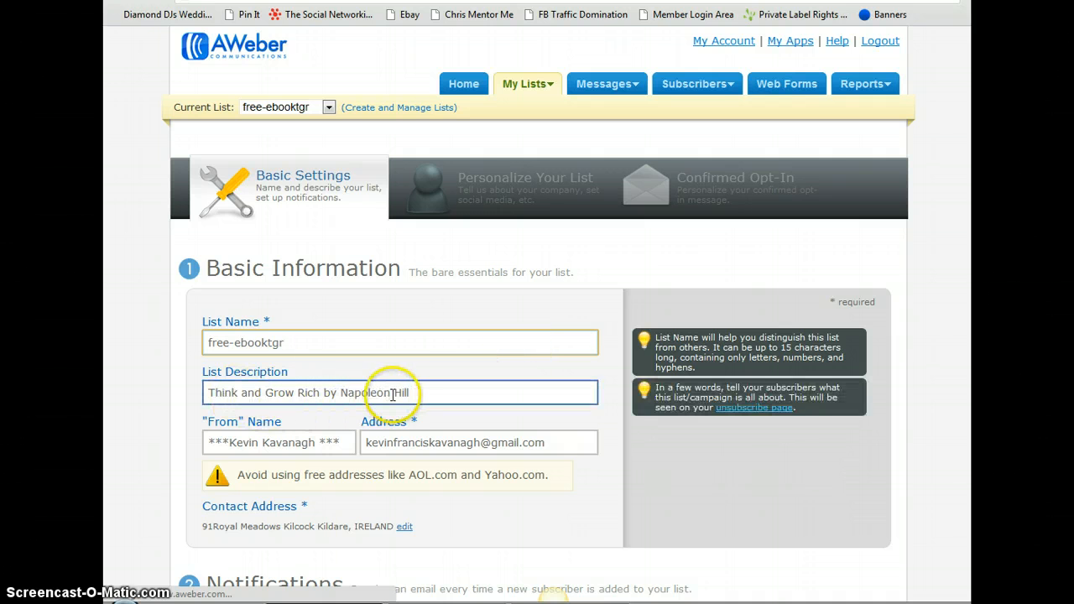
left_click(301, 434)
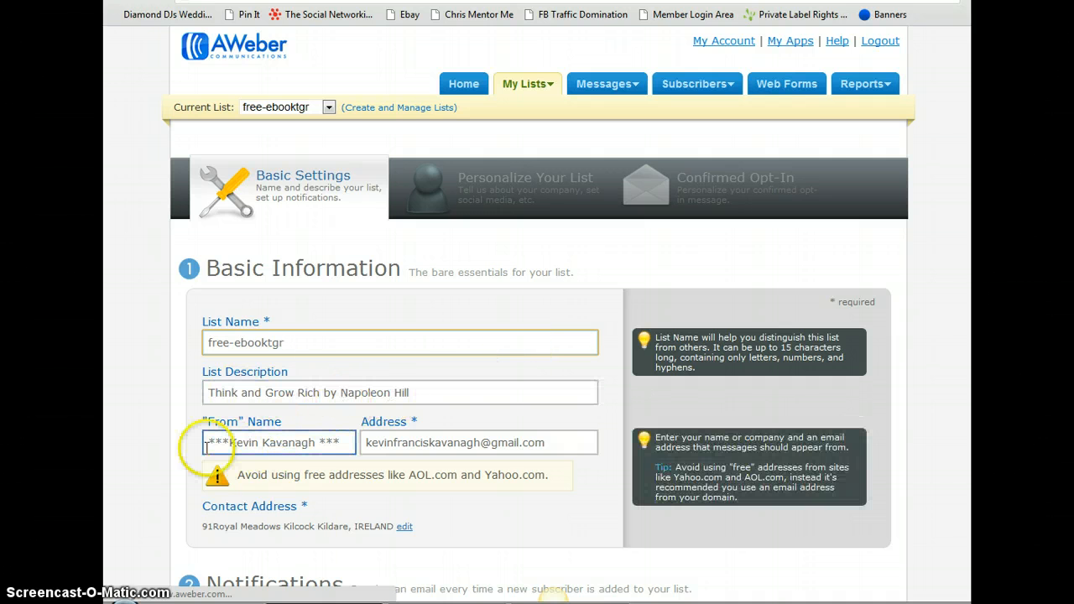
left_click(367, 437)
left_click(215, 442)
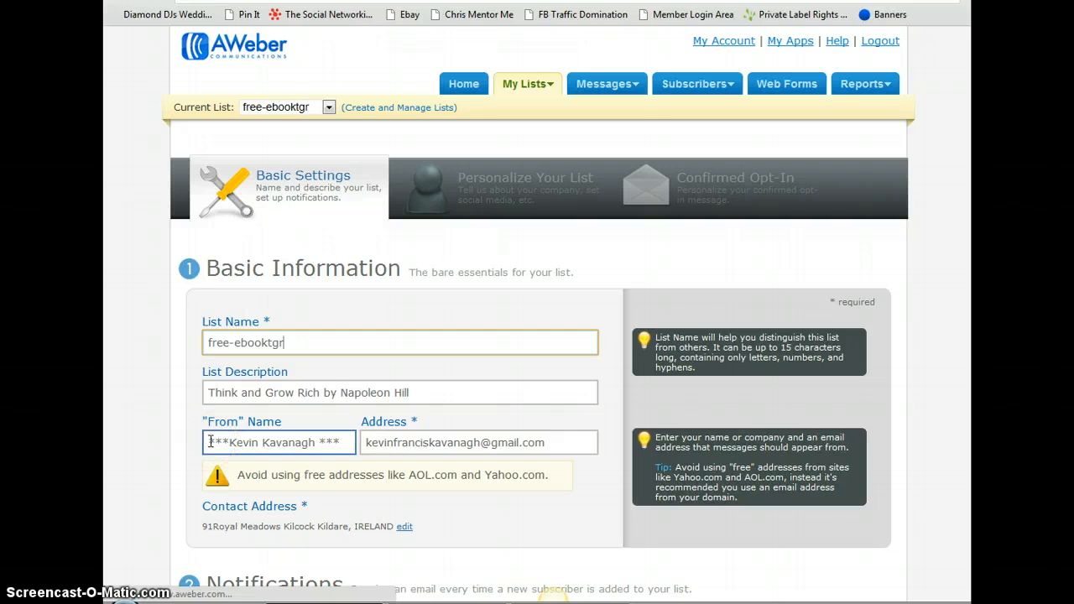
left_click(215, 443)
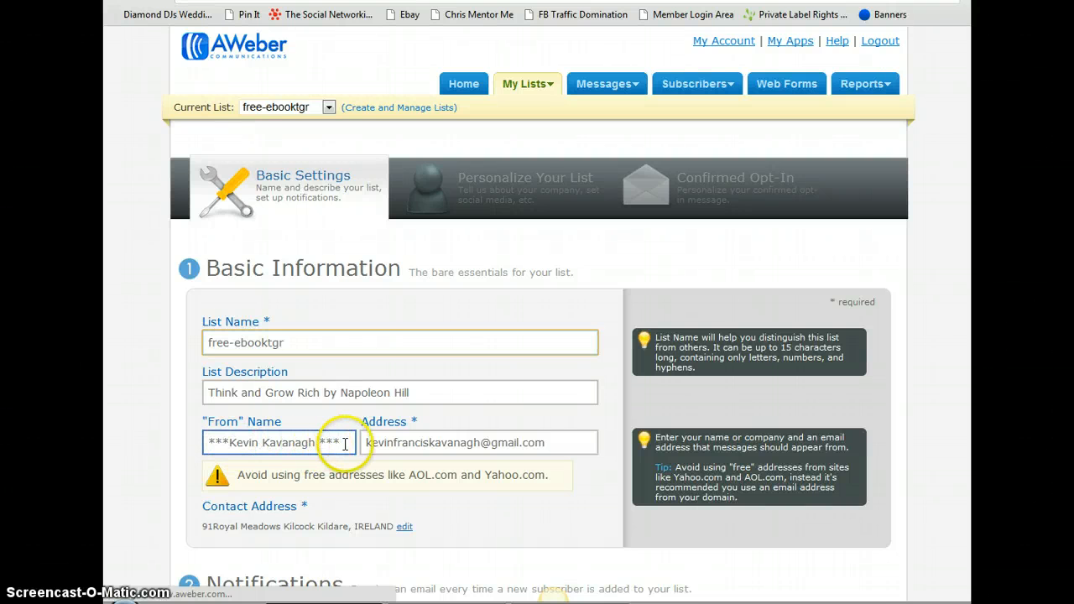
left_click(327, 390)
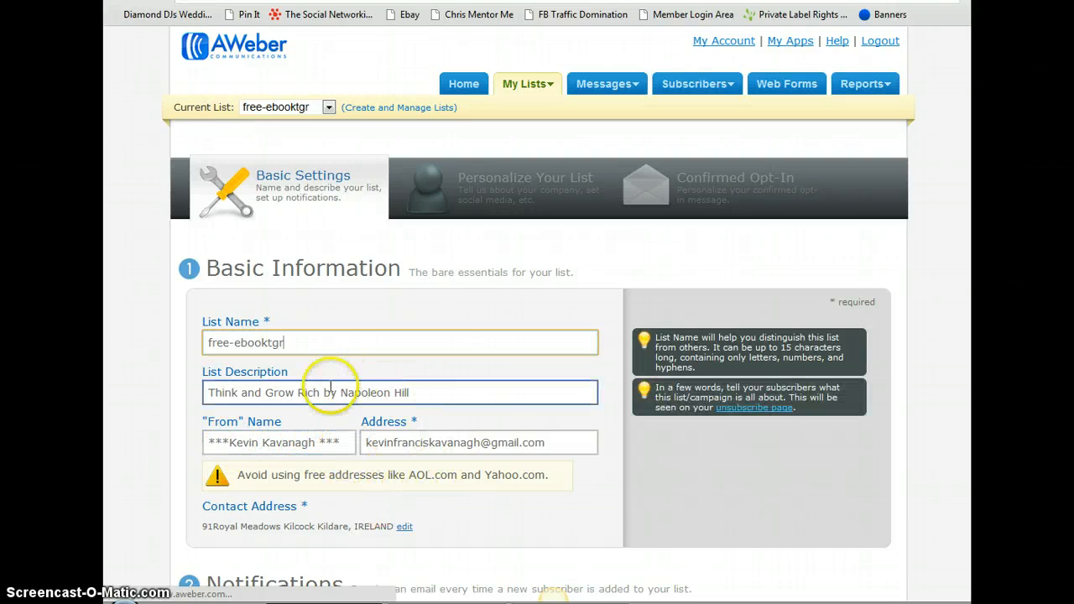
- Examine the list's contact address, notification fields and sender details in the basic settings
scroll(281, 411, "down", 3)
left_click(284, 420)
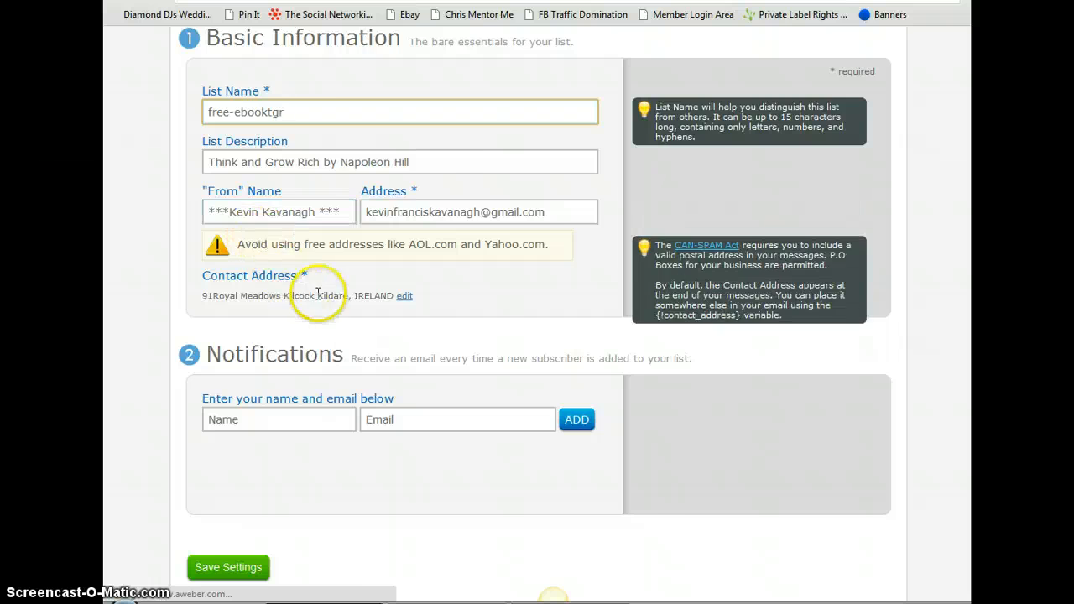
scroll(340, 298, "up", 2)
left_click(343, 306)
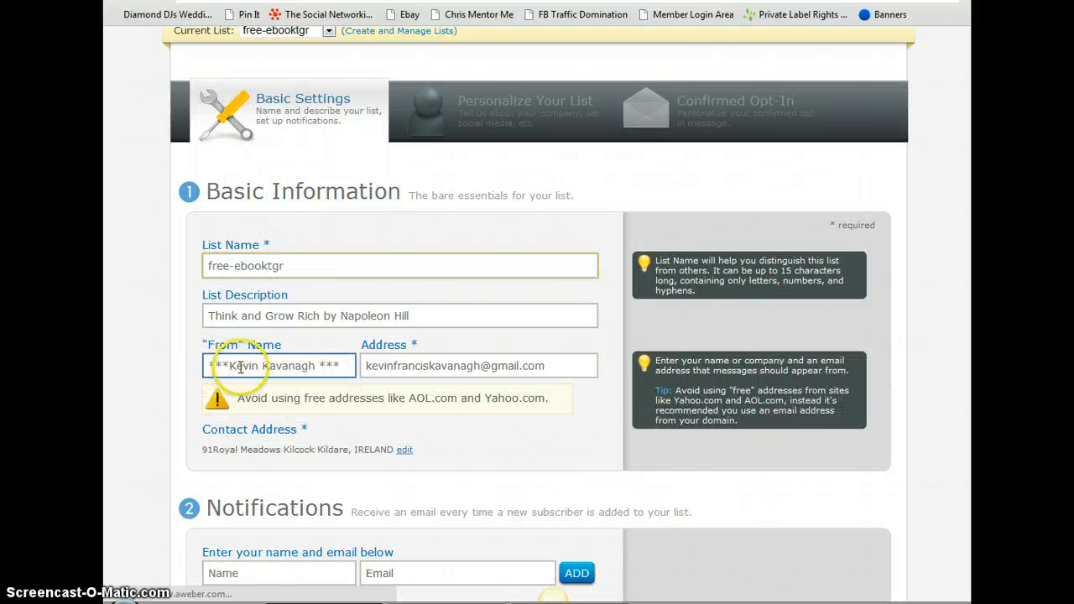
scroll(279, 367, "up", 1)
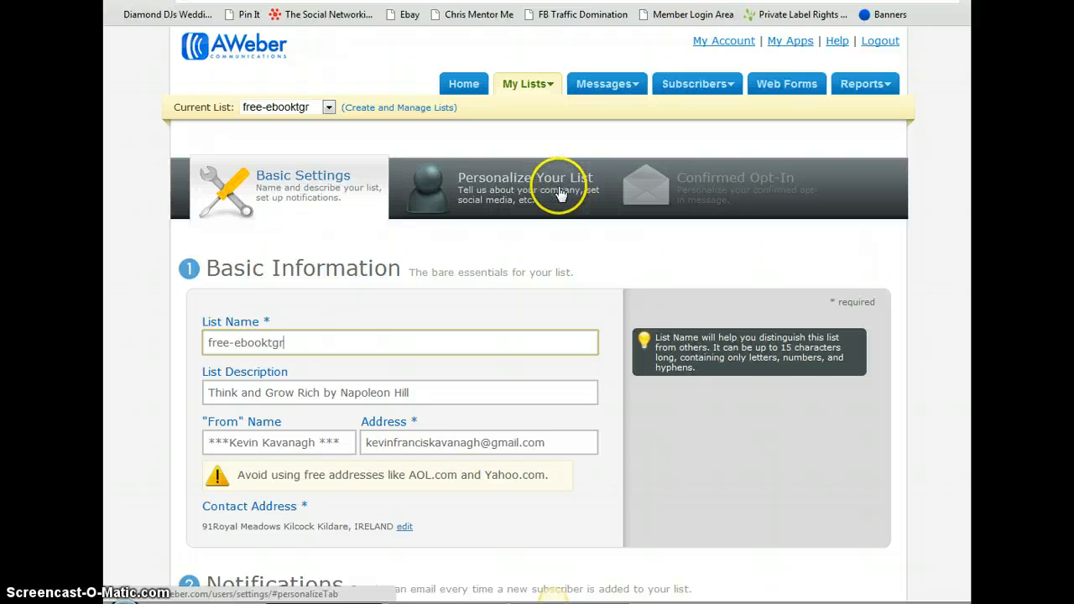
- Show the list's personalization settings and examine the company name, website URL and email signature fields
left_click(524, 191)
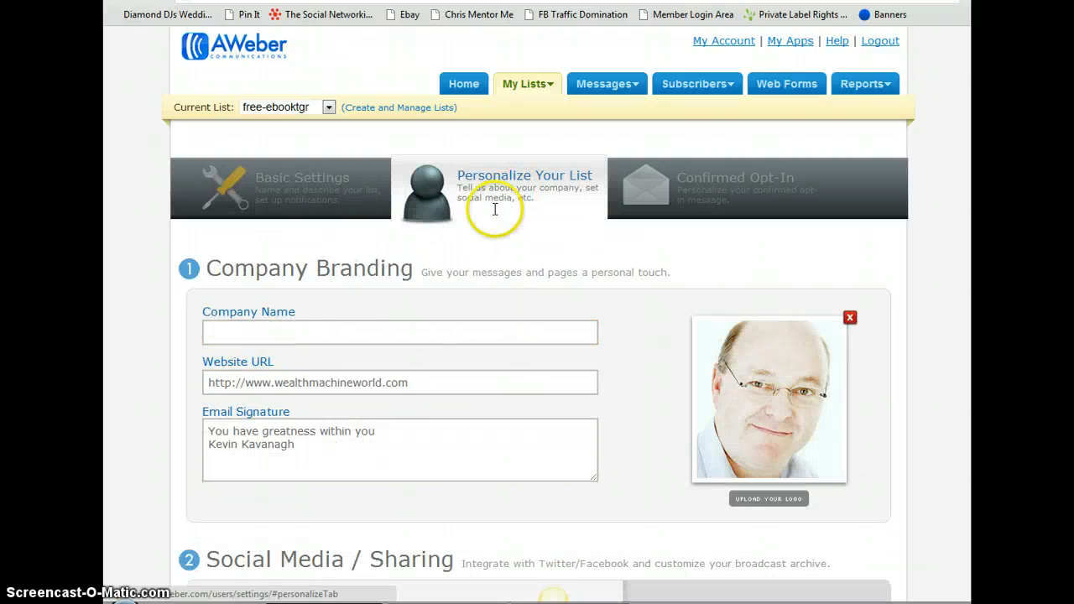
left_click(228, 336)
left_click(215, 383)
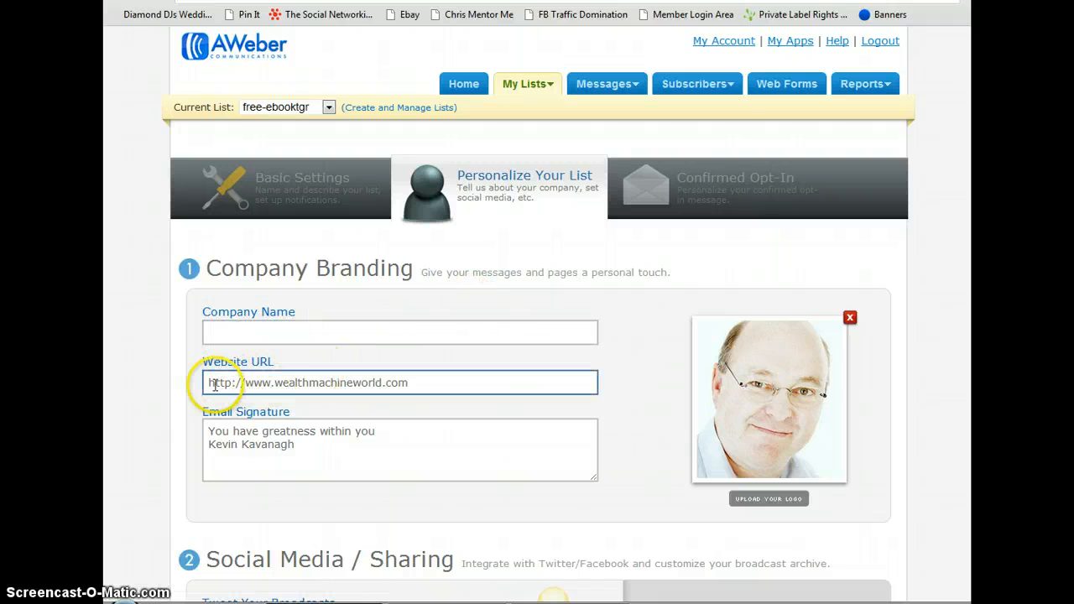
left_click(238, 440)
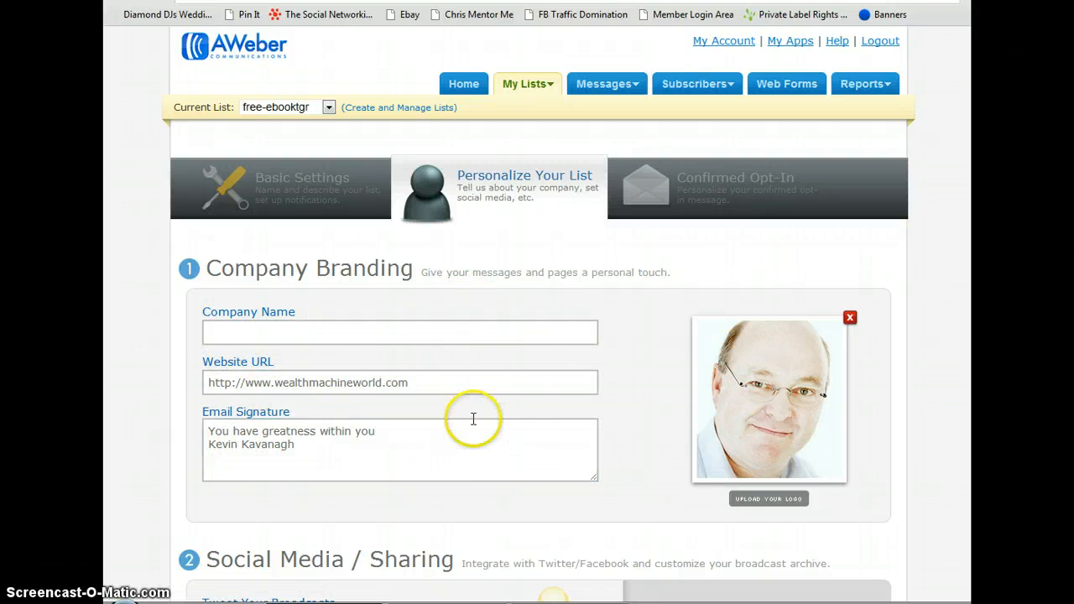
- Show the list's confirmed opt-in settings and read the confirmation message from subject to signature
left_click(735, 187)
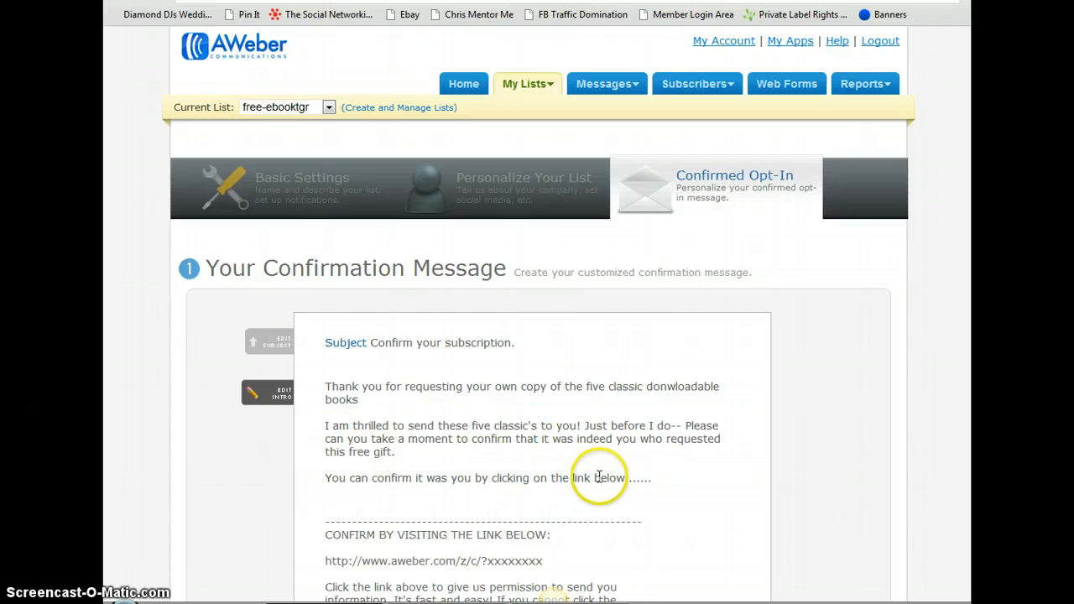
scroll(601, 473, "down", 1)
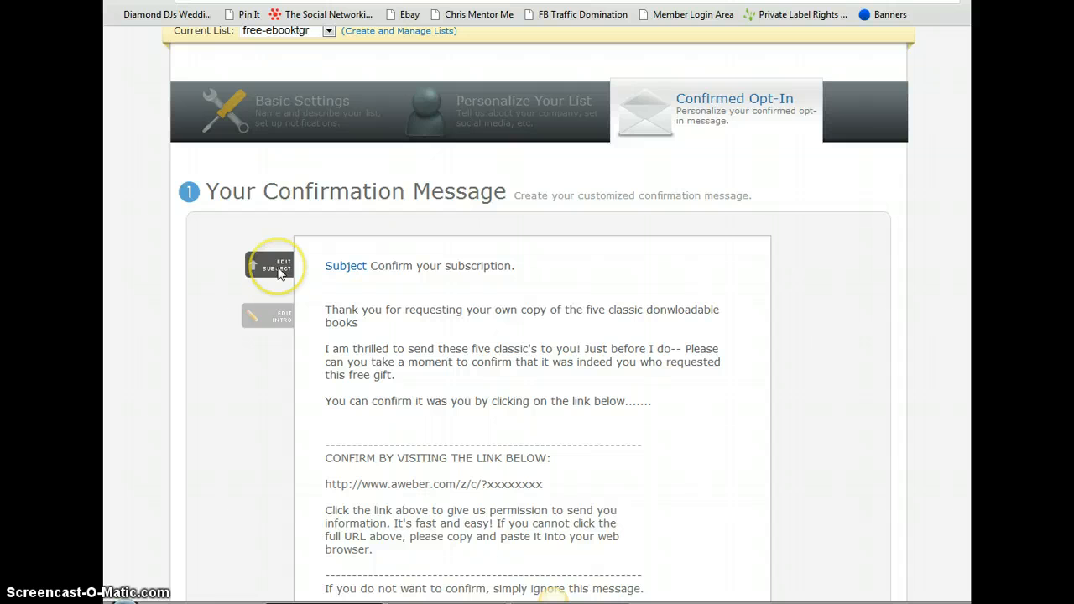
scroll(289, 463, "down", 3)
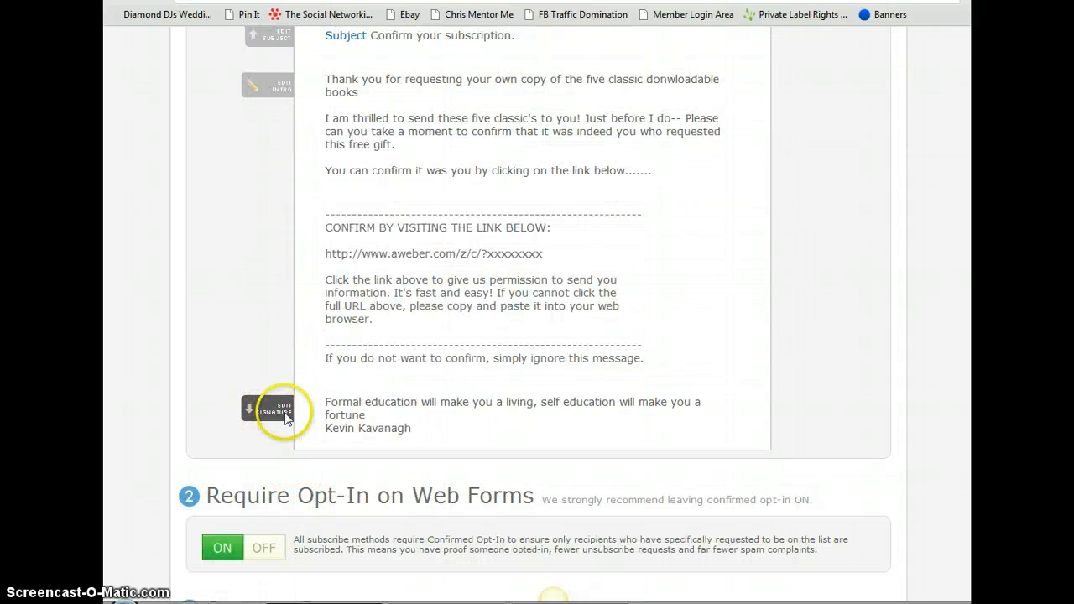
scroll(277, 411, "up", 4)
- Open the free-ebooktgr list's follow-up messages and examine their send times and intervals
mouse_move(610, 90)
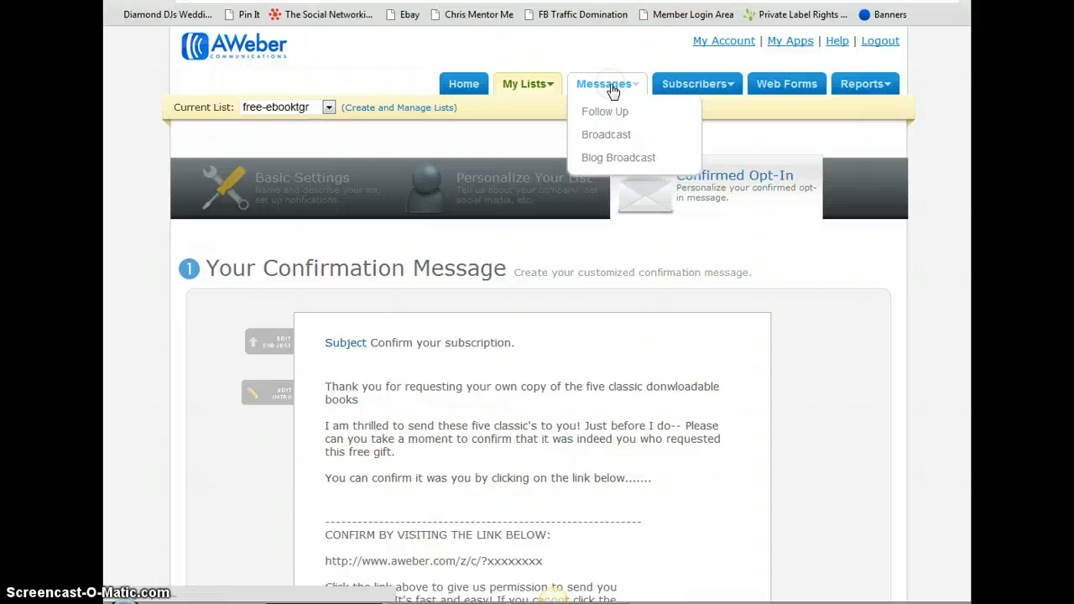
left_click(613, 91)
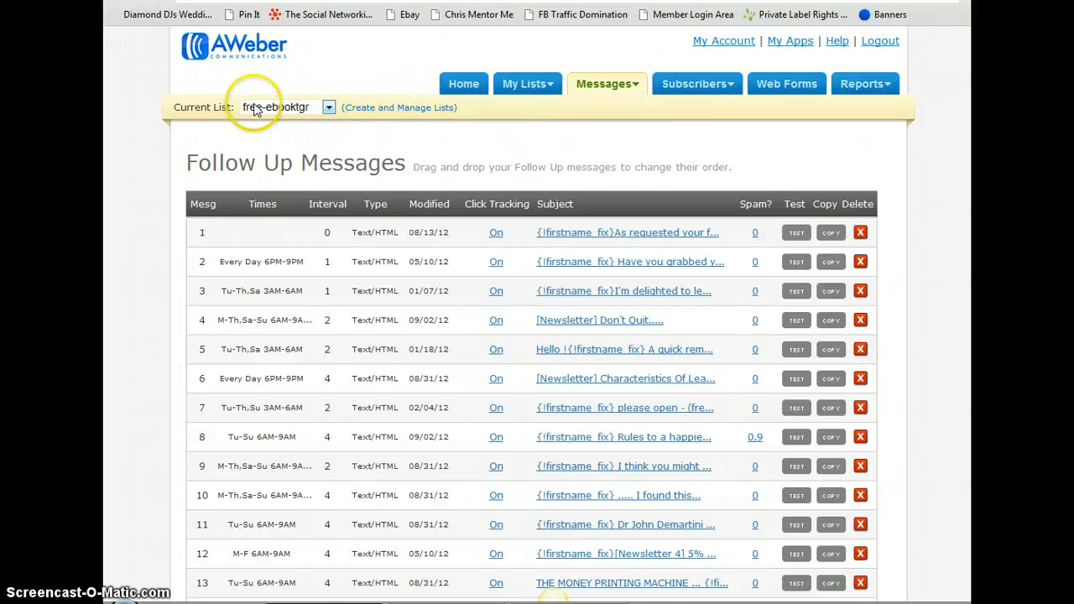
mouse_move(624, 92)
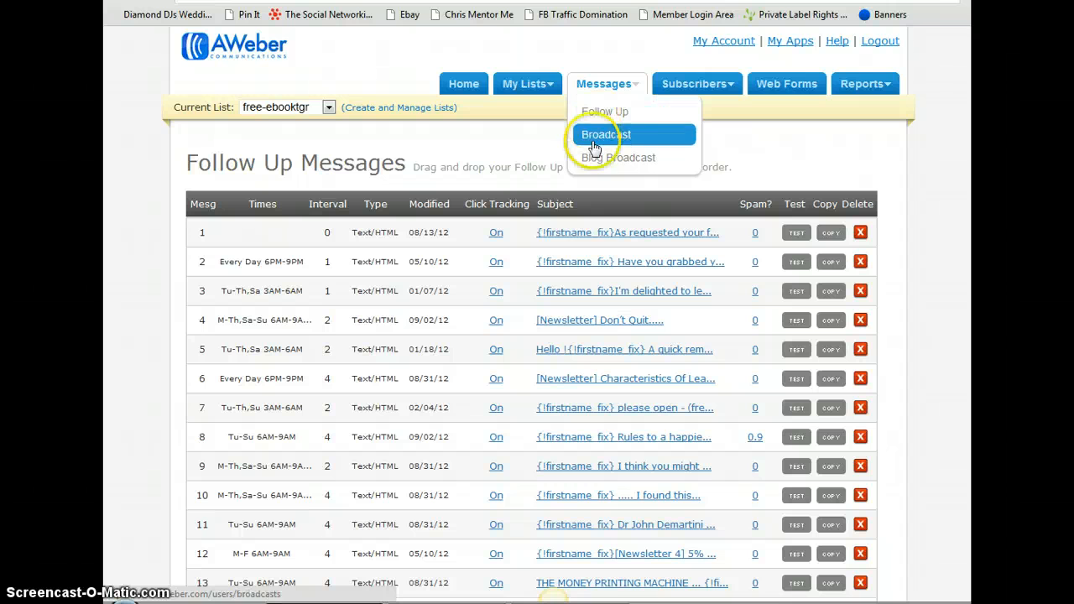
scroll(627, 335, "down", 2)
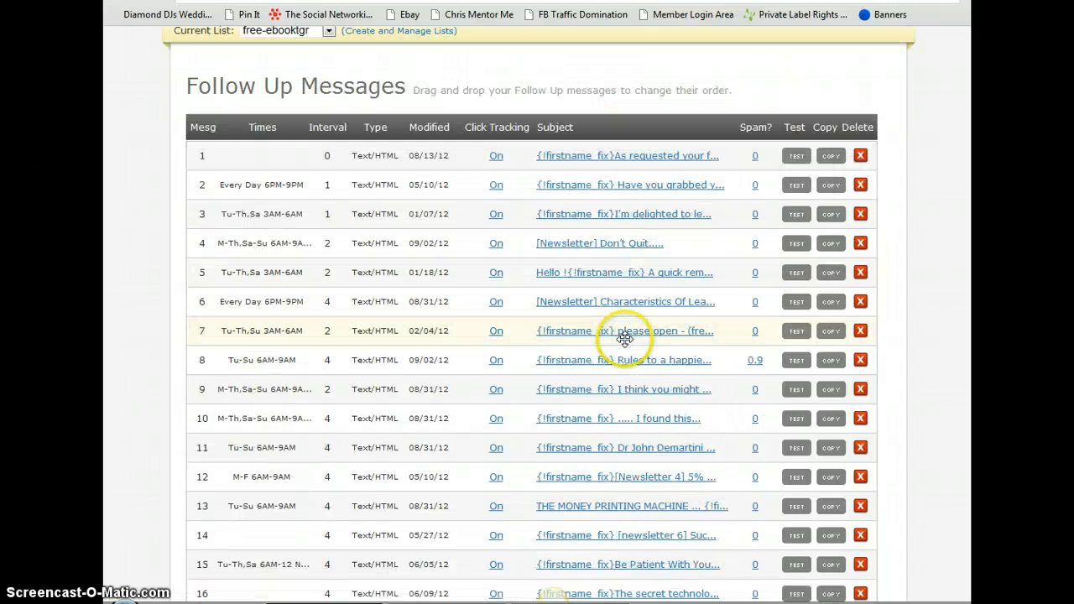
scroll(628, 341, "up", 1)
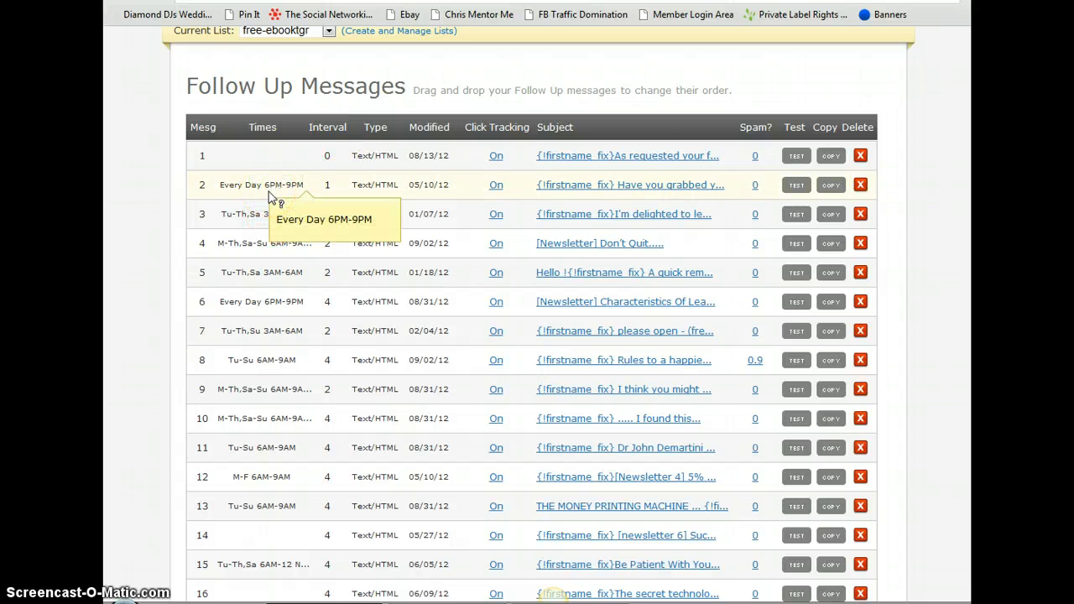
left_click(353, 184)
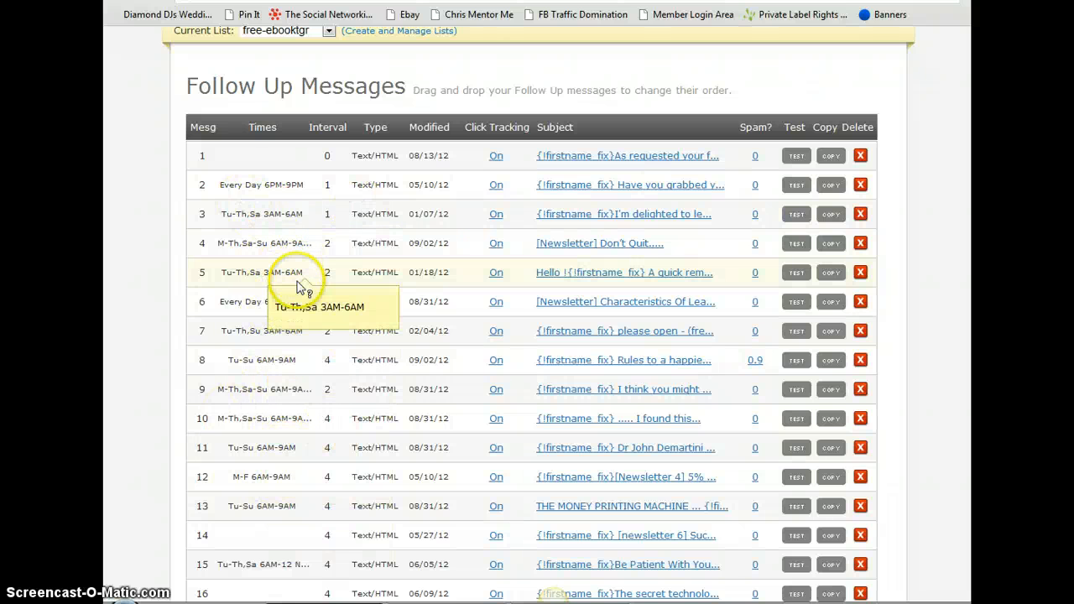
scroll(299, 306, "up", 1)
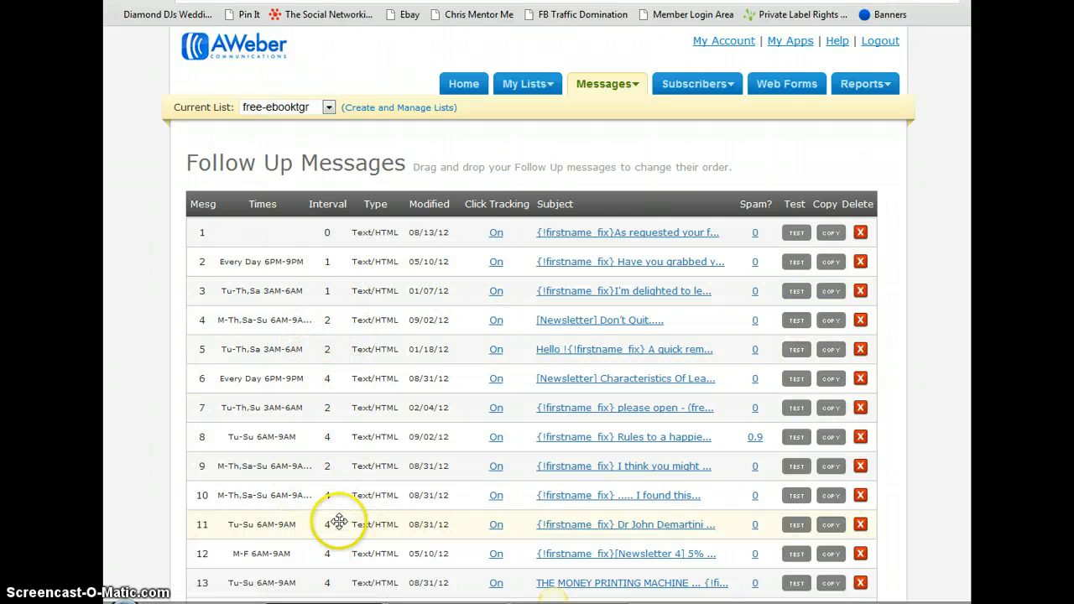
- Look through the entire follow-up sequence, from the first message to the last, reading its intervals and subjects
scroll(350, 520, "down", 3)
scroll(350, 520, "down", 10)
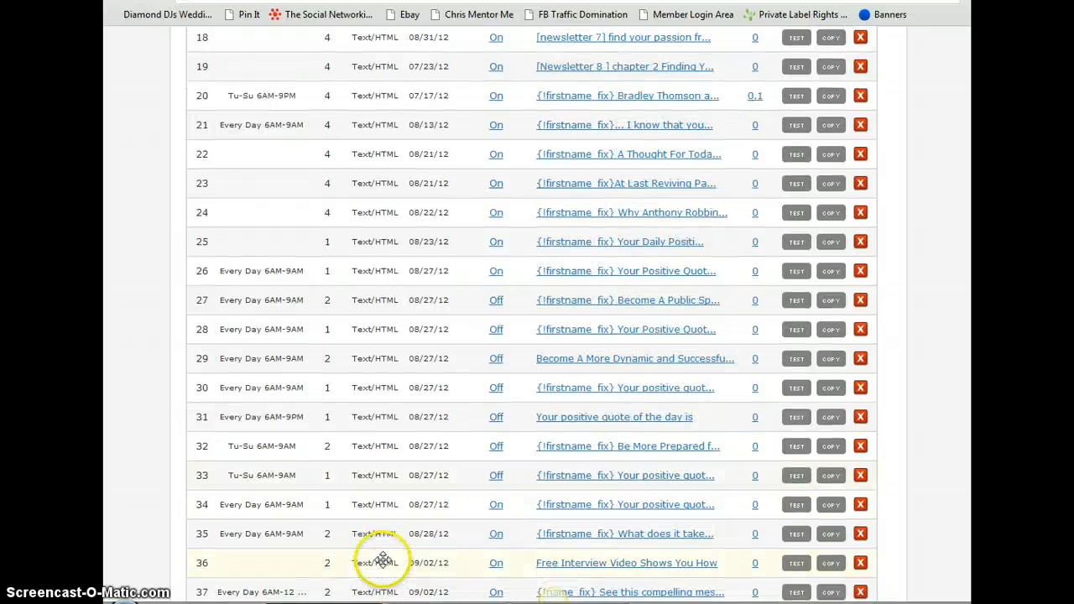
scroll(389, 343, "down", 6)
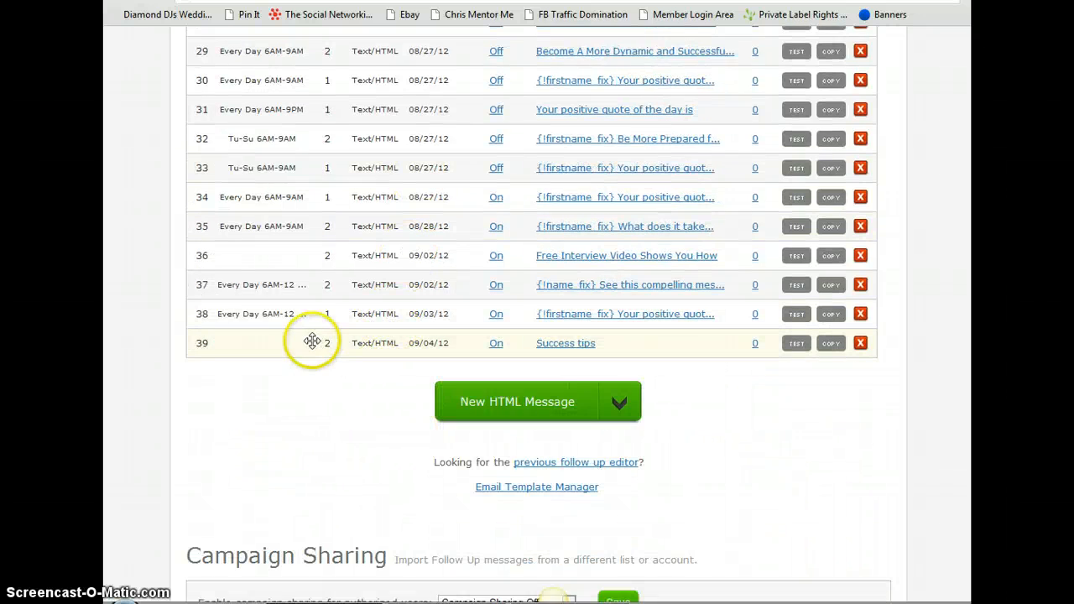
scroll(326, 324, "up", 2)
scroll(327, 324, "up", 17)
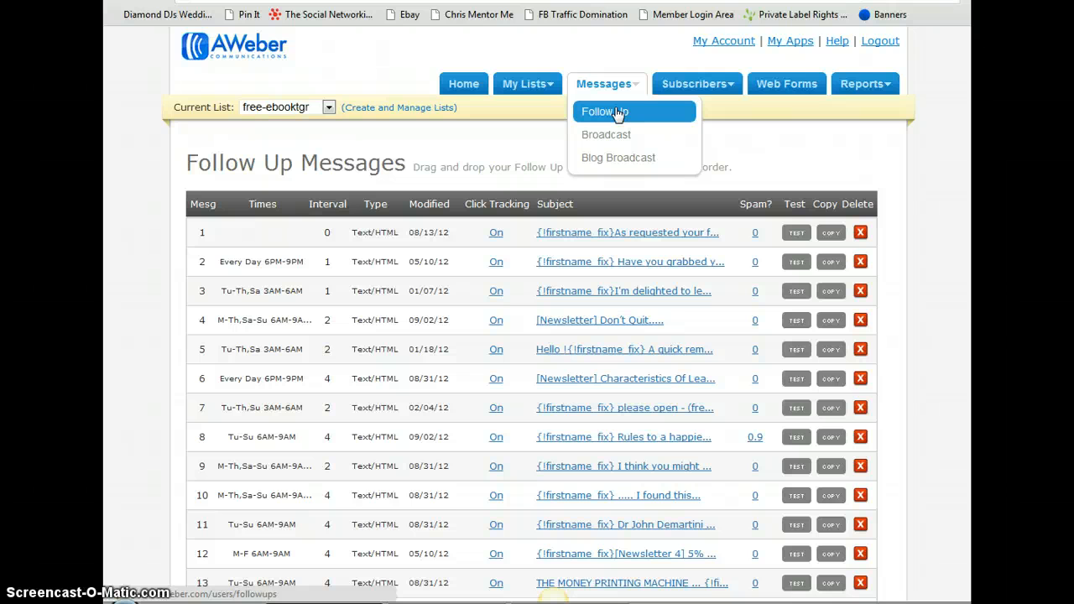
left_click(619, 114)
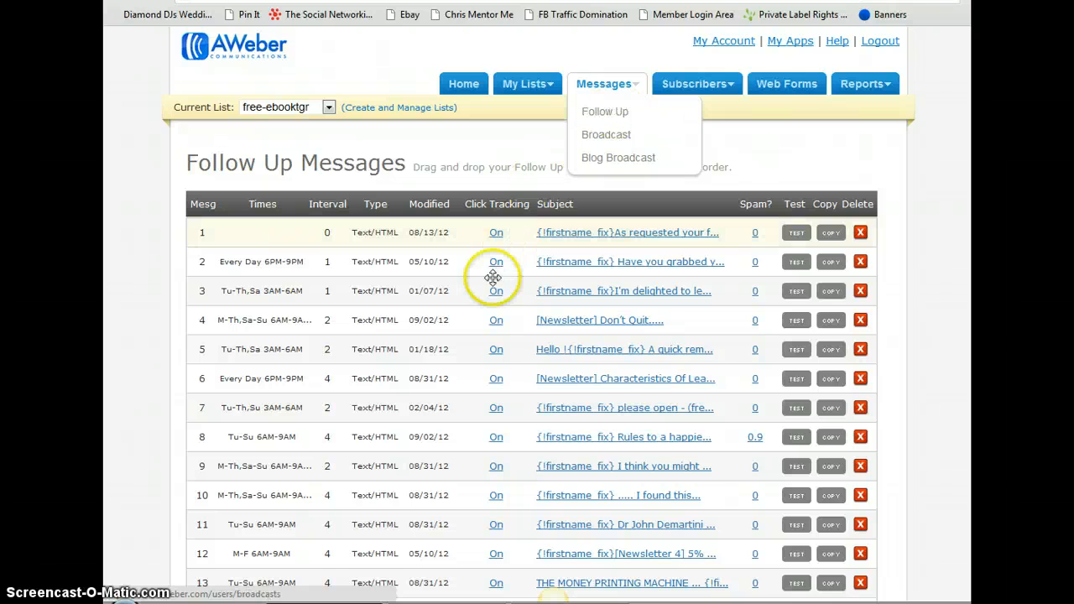
scroll(503, 503, "down", 1)
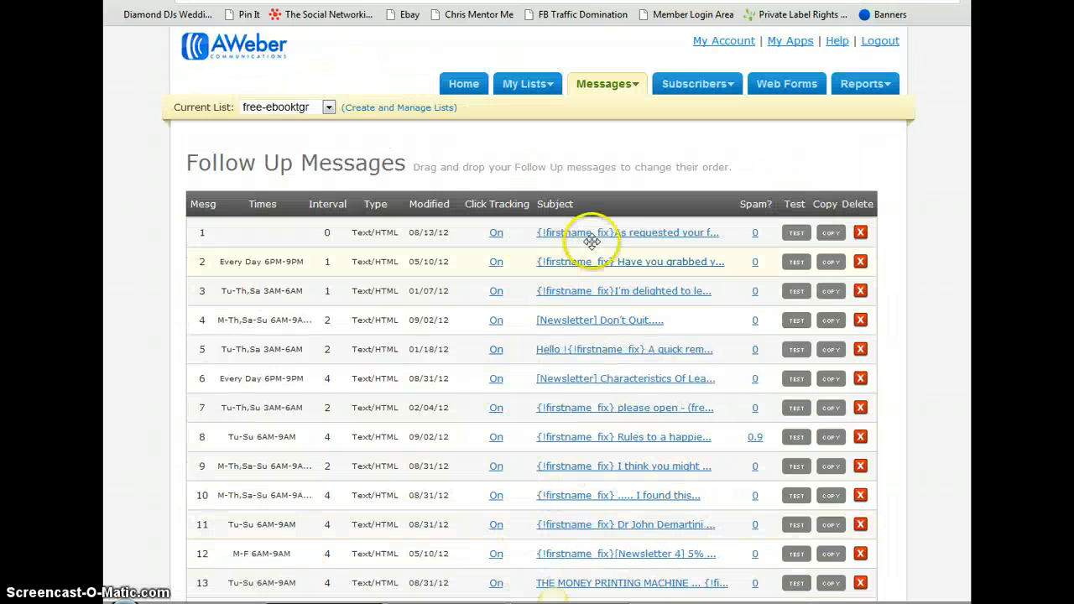
scroll(599, 308, "down", 10)
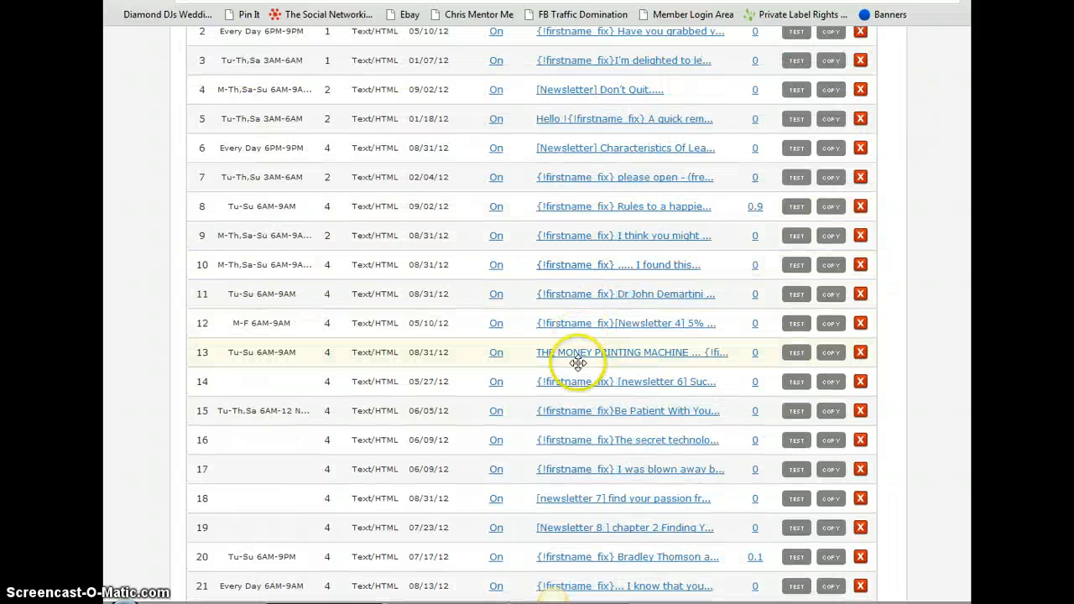
scroll(599, 438, "down", 1)
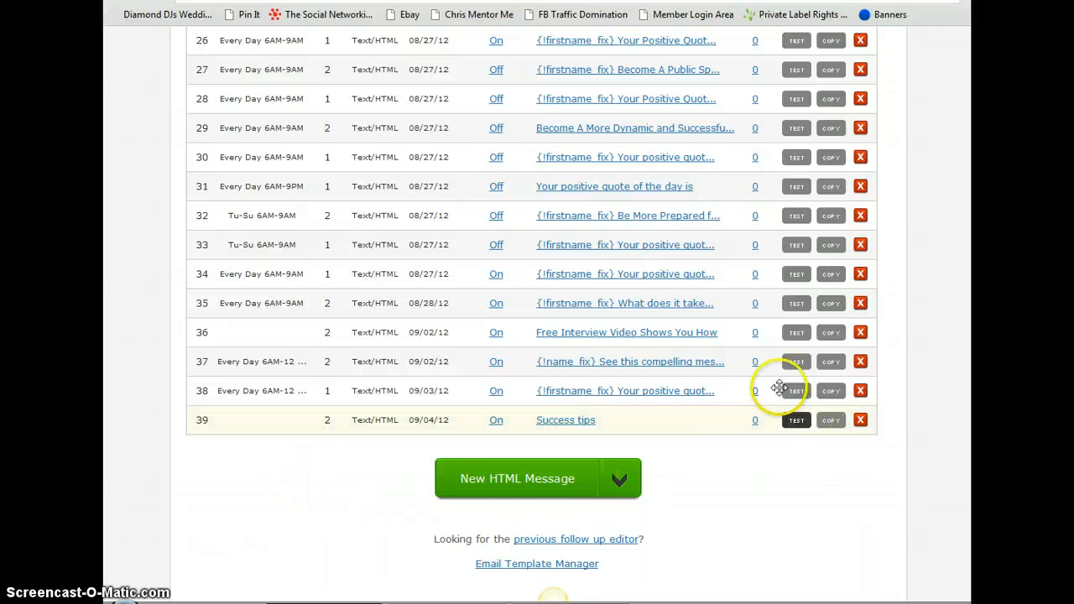
scroll(712, 450, "up", 10)
scroll(752, 355, "up", 3)
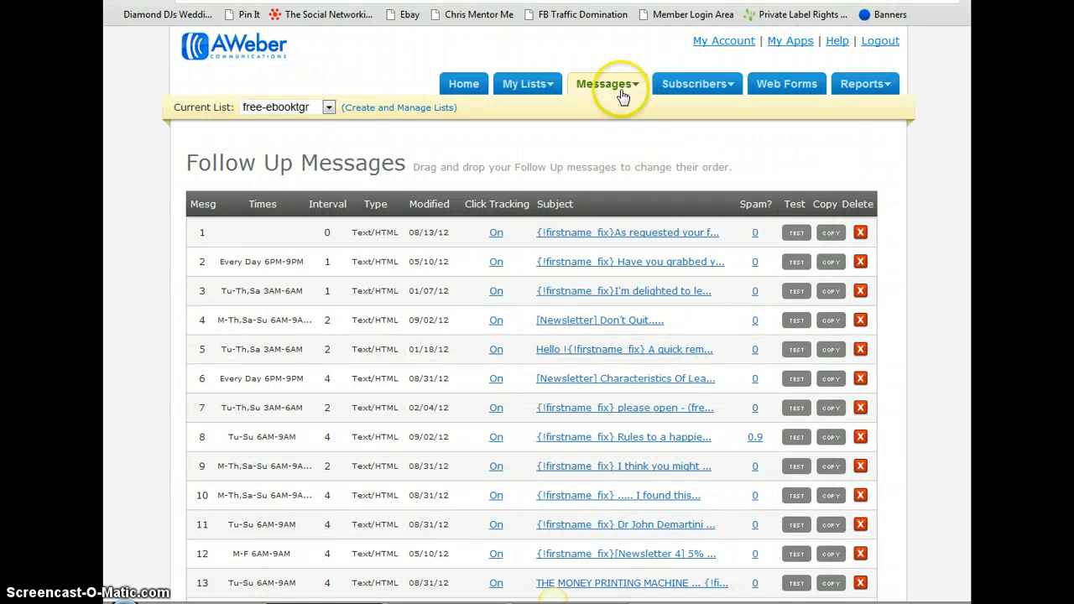
- In the list's broadcast messages, stop the pending 09/29/12 broadcast from being sent and delete it
mouse_move(599, 96)
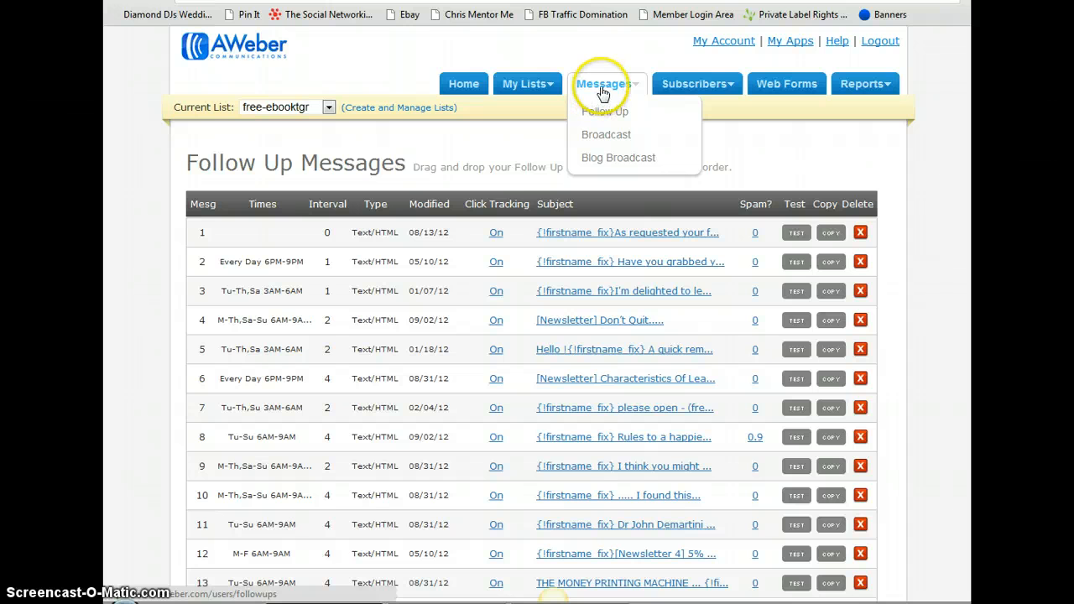
left_click(593, 138)
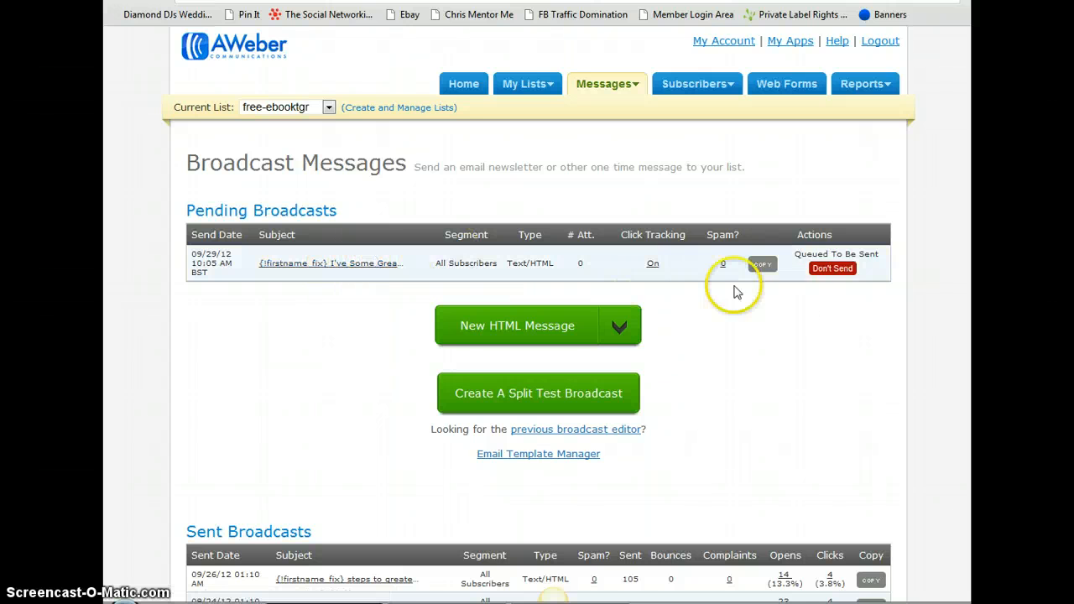
left_click(831, 269)
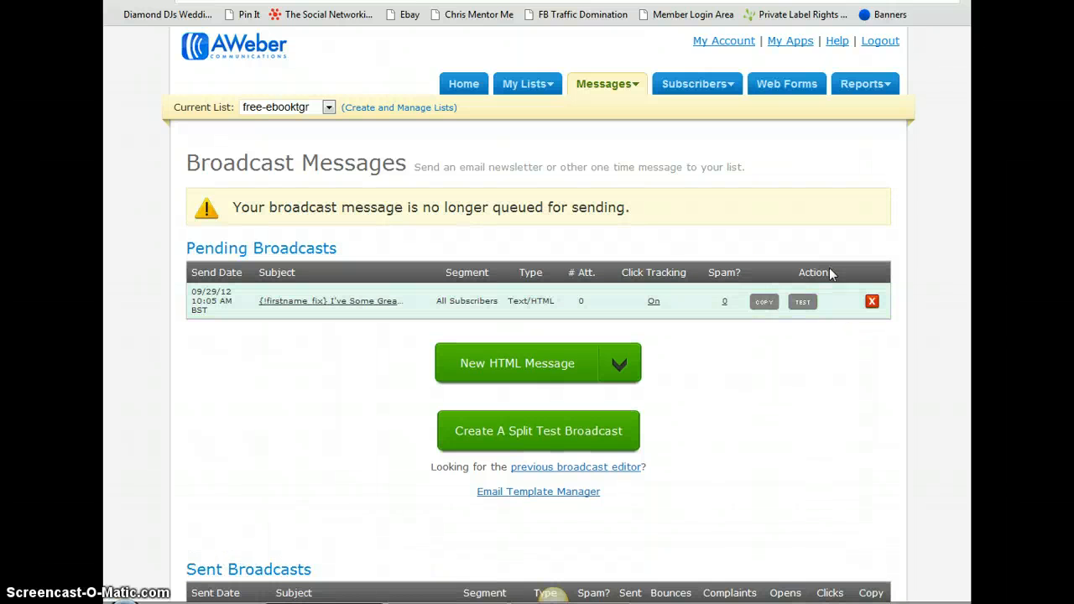
left_click(871, 301)
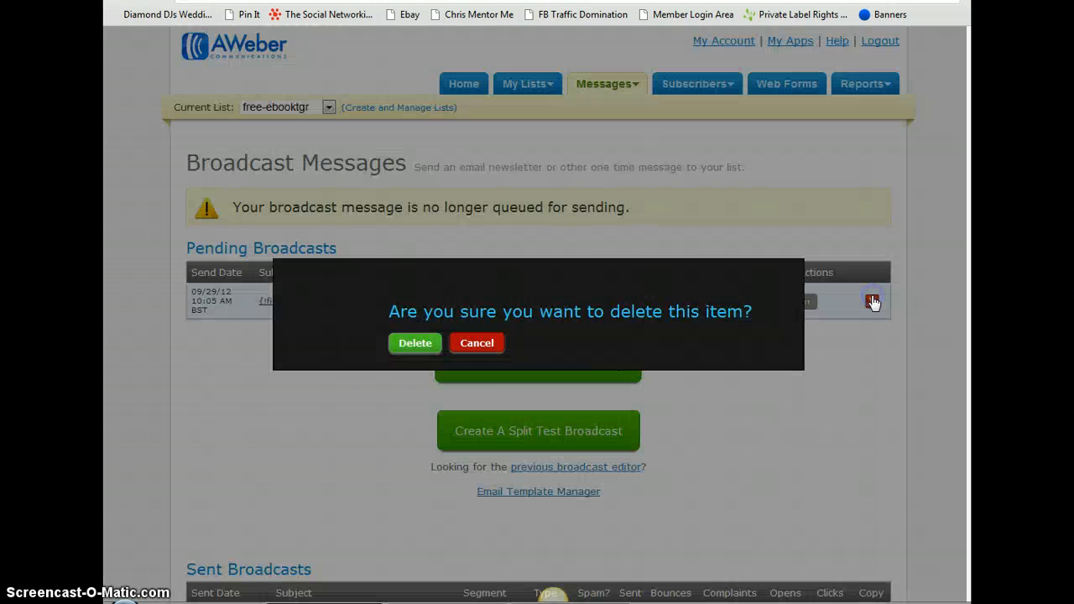
left_click(405, 344)
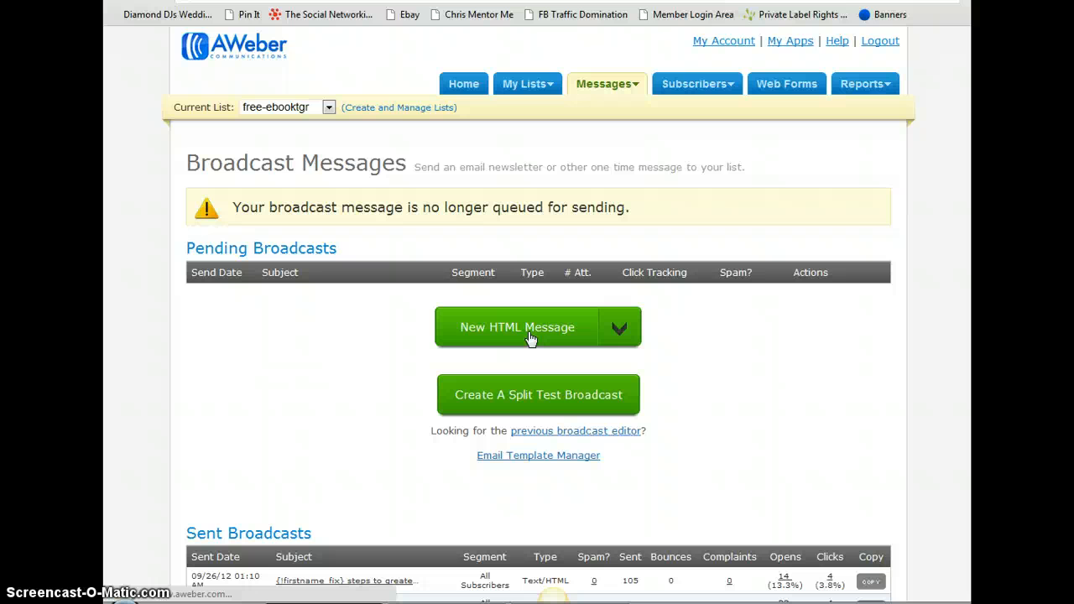
- Start a new HTML broadcast message and look through the editor's template gallery and content blocks
left_click(571, 318)
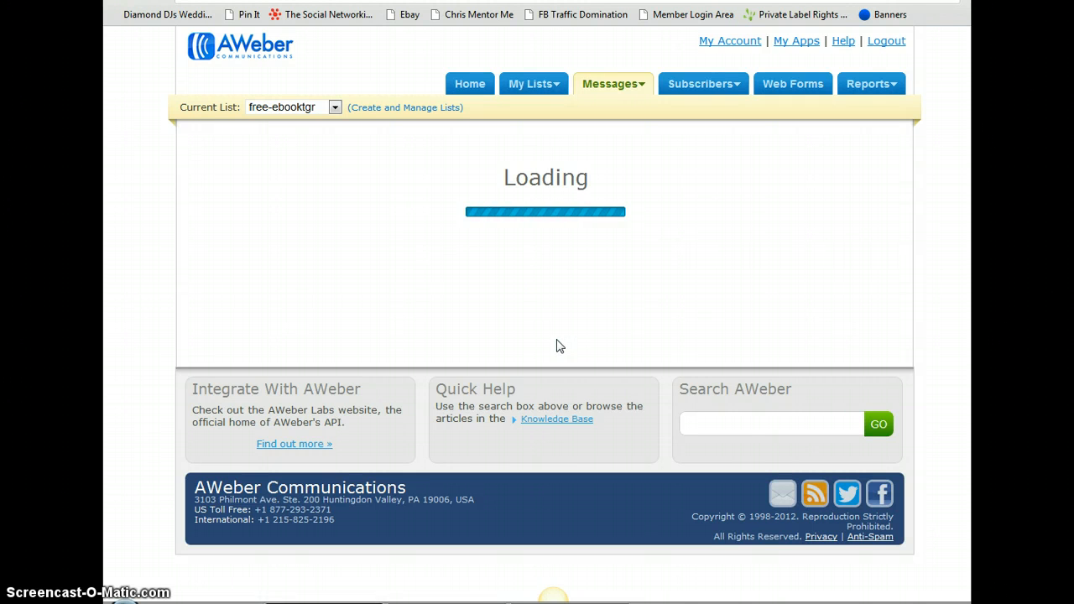
scroll(537, 360, "down", 3)
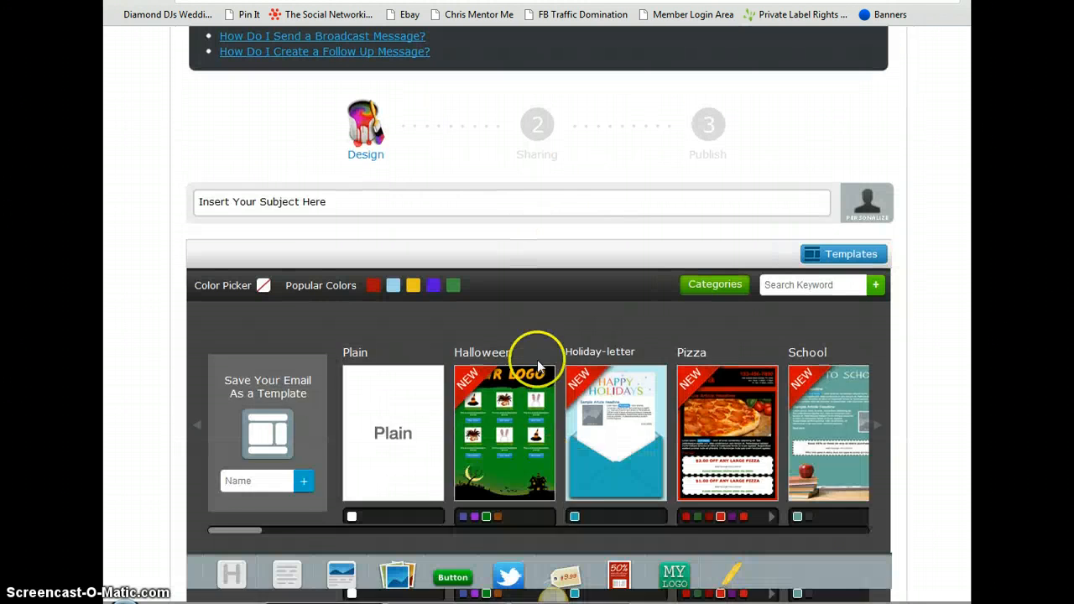
scroll(537, 360, "down", 3)
mouse_move(538, 382)
scroll(543, 393, "down", 5)
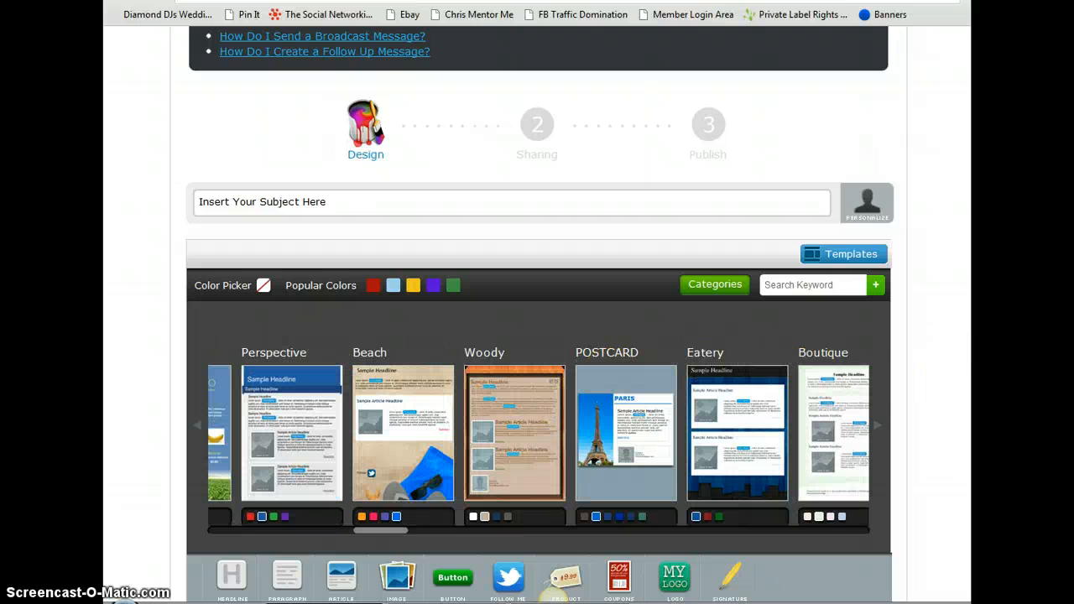
scroll(971, 348, "down", 10)
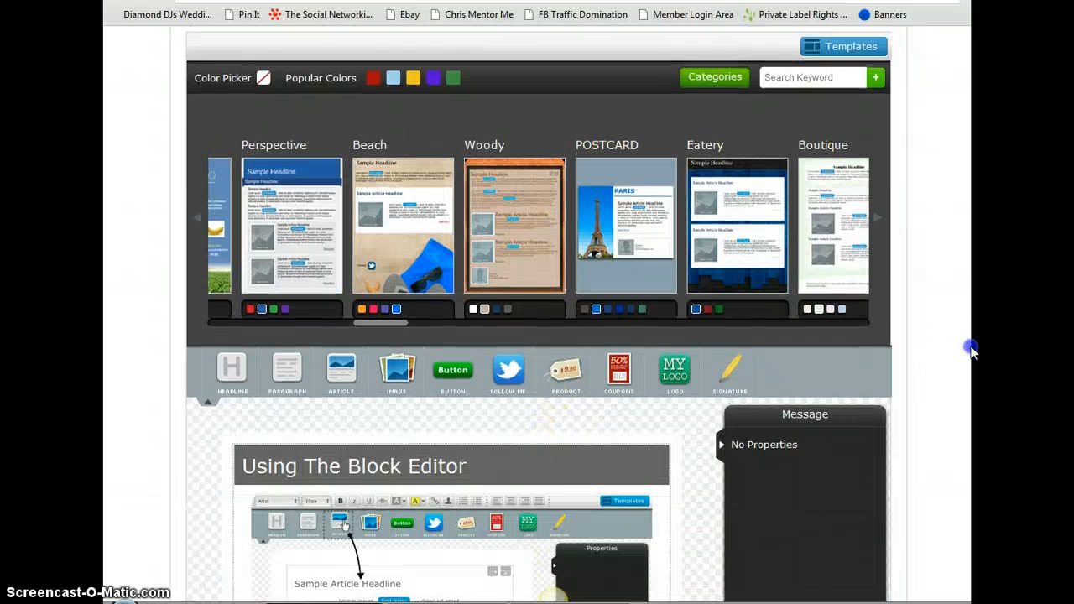
scroll(971, 372, "up", 10)
scroll(971, 347, "down", 5)
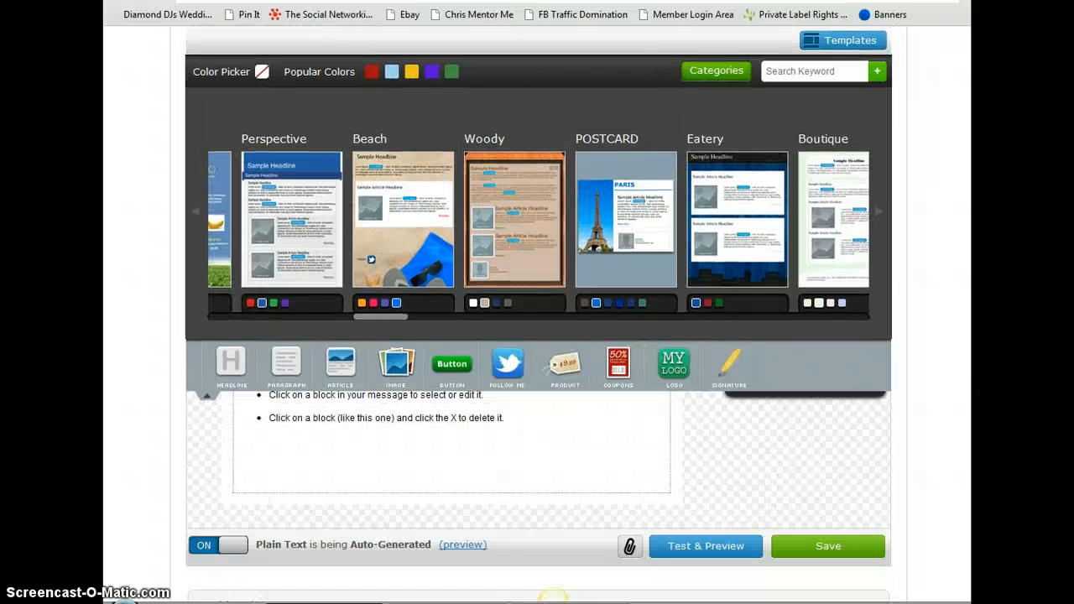
scroll(970, 347, "up", 5)
scroll(932, 331, "down", 1)
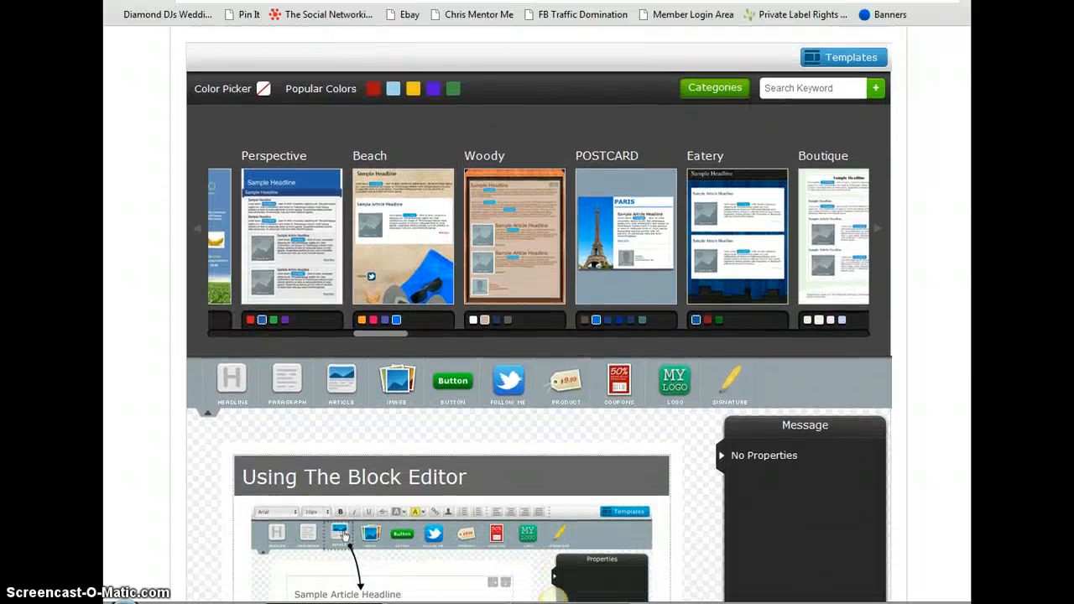
- Apply the Halloween template to the broadcast message with its content kept, and check the resulting layout
left_click(304, 387)
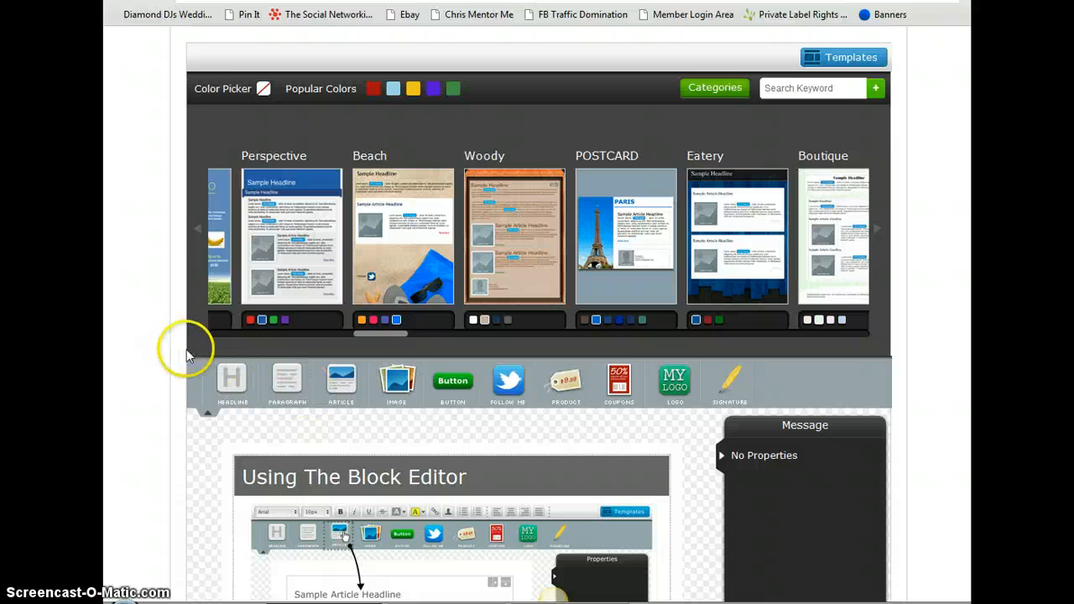
scroll(187, 350, "up", 1)
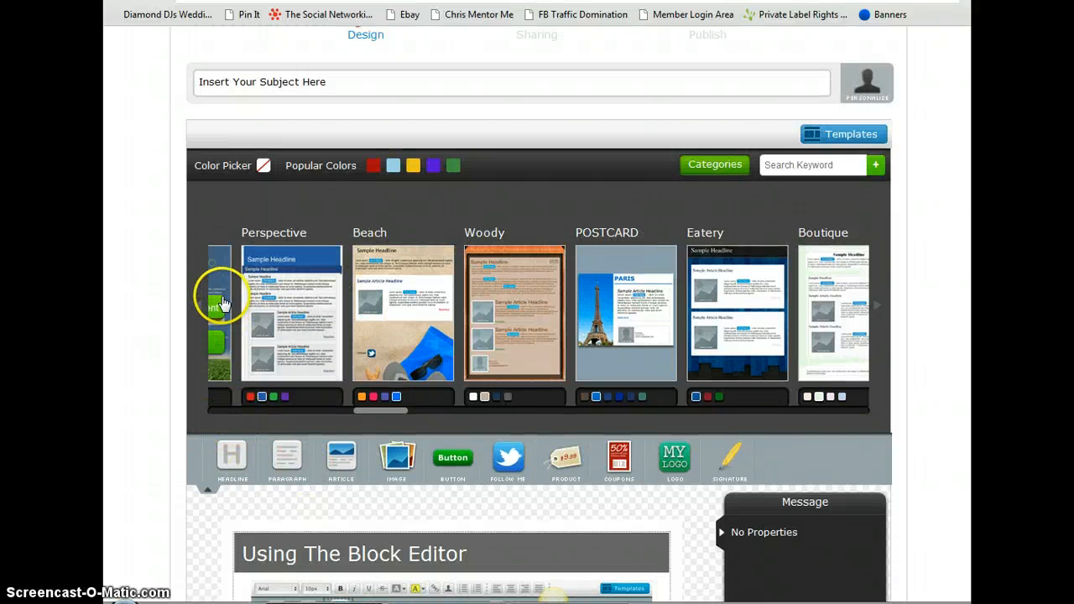
left_click(201, 316)
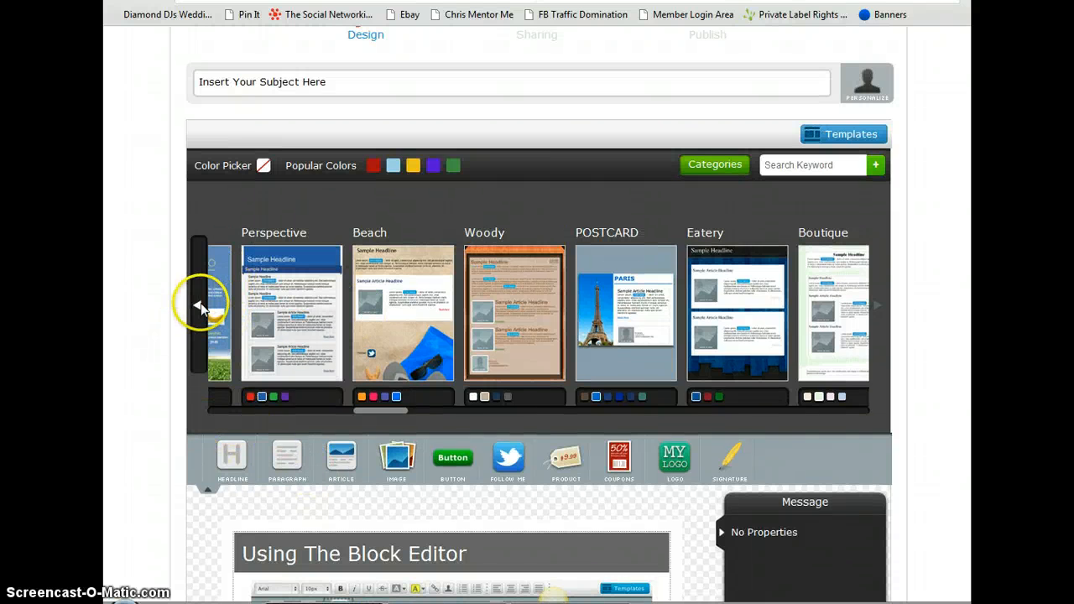
left_click(201, 303)
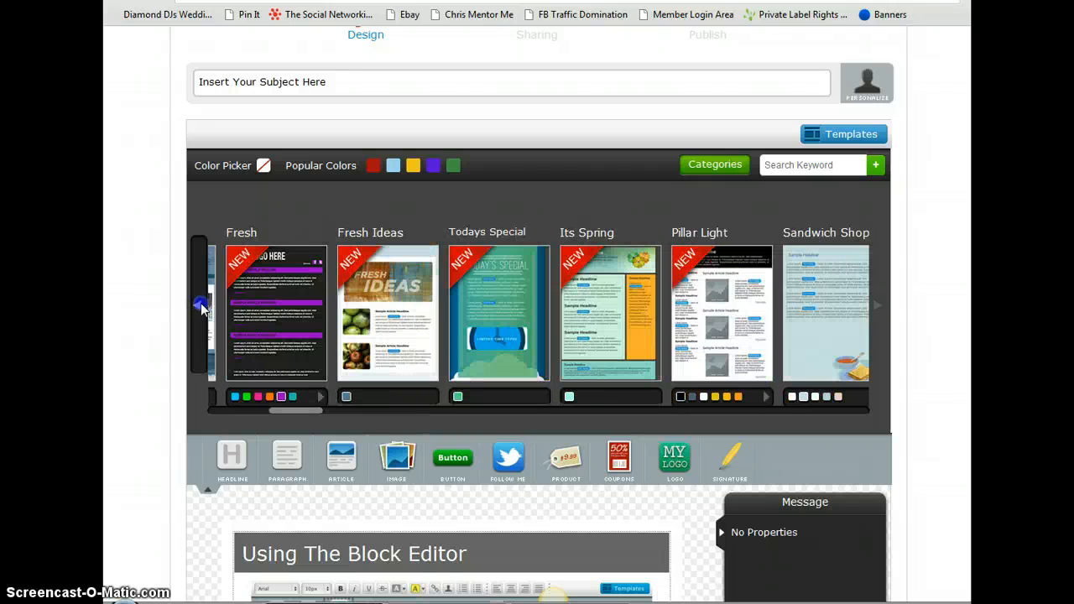
left_click(201, 303)
left_click(248, 309)
mouse_move(260, 310)
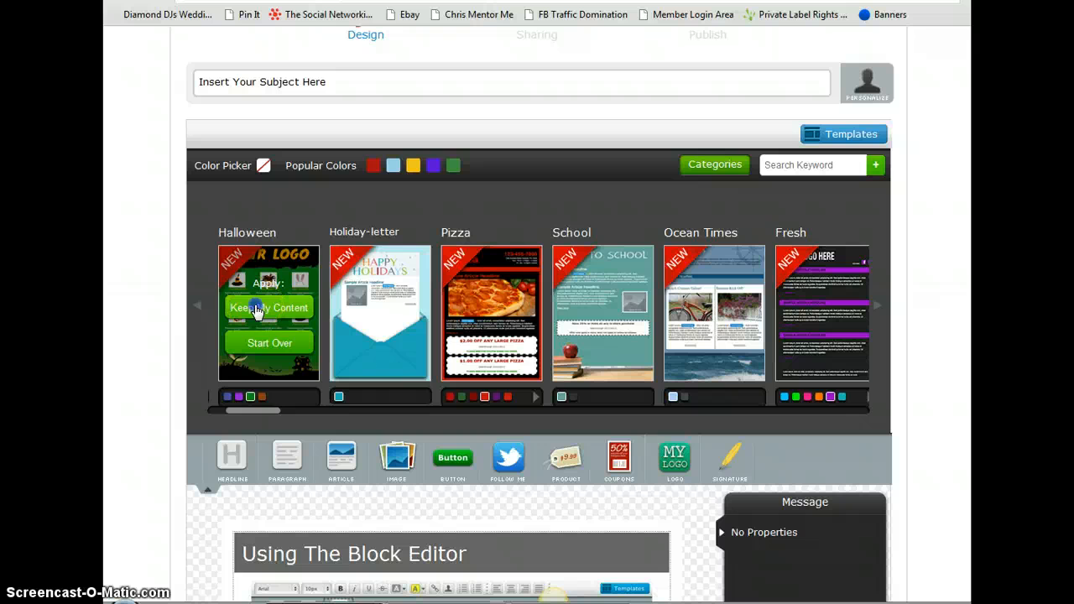
left_click(256, 309)
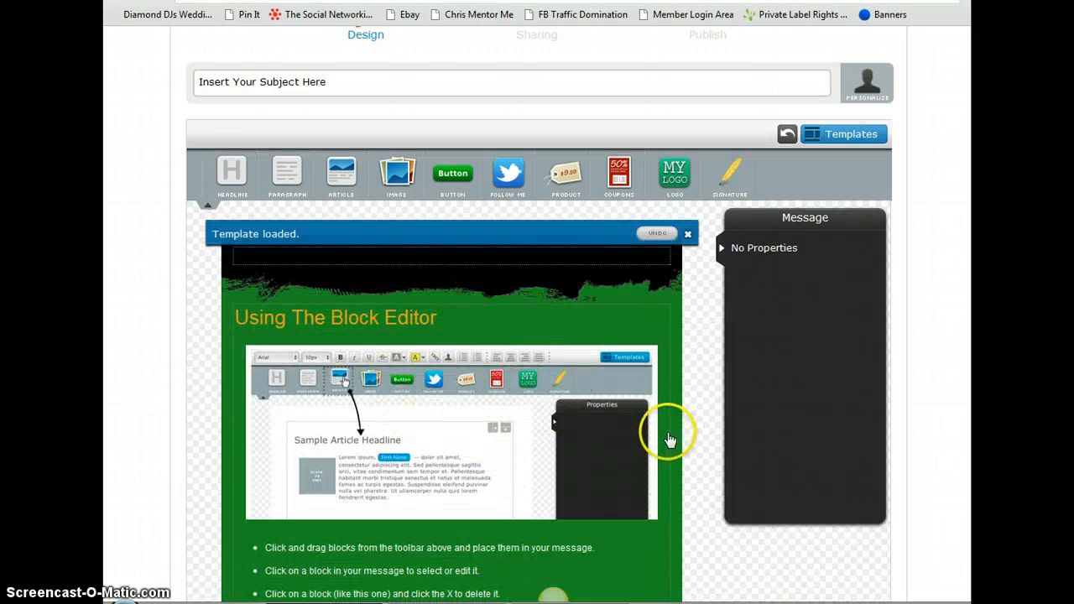
scroll(642, 448, "down", 5)
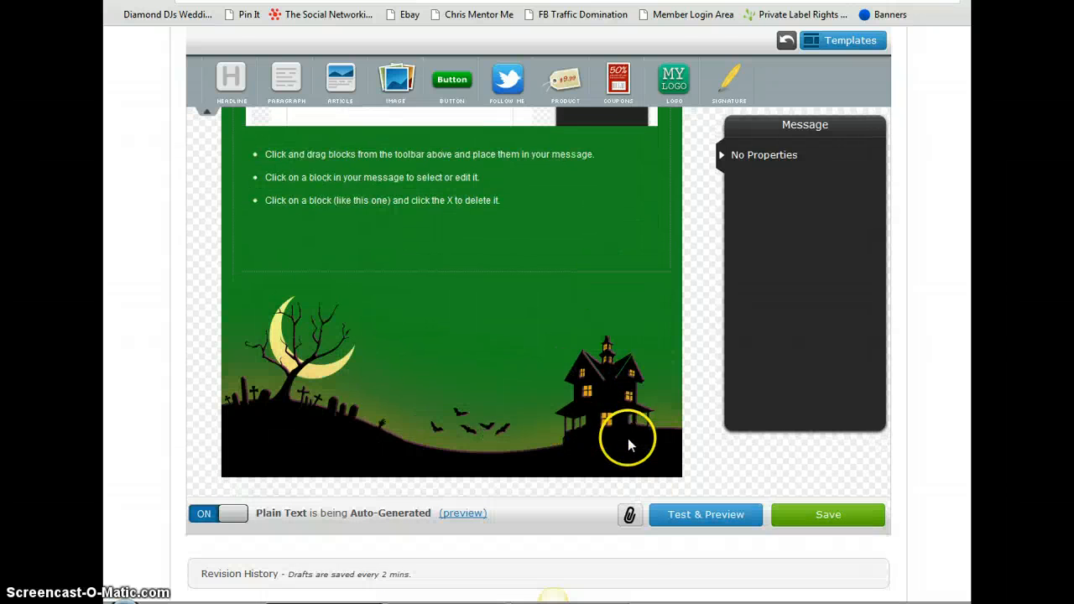
scroll(579, 420, "up", 3)
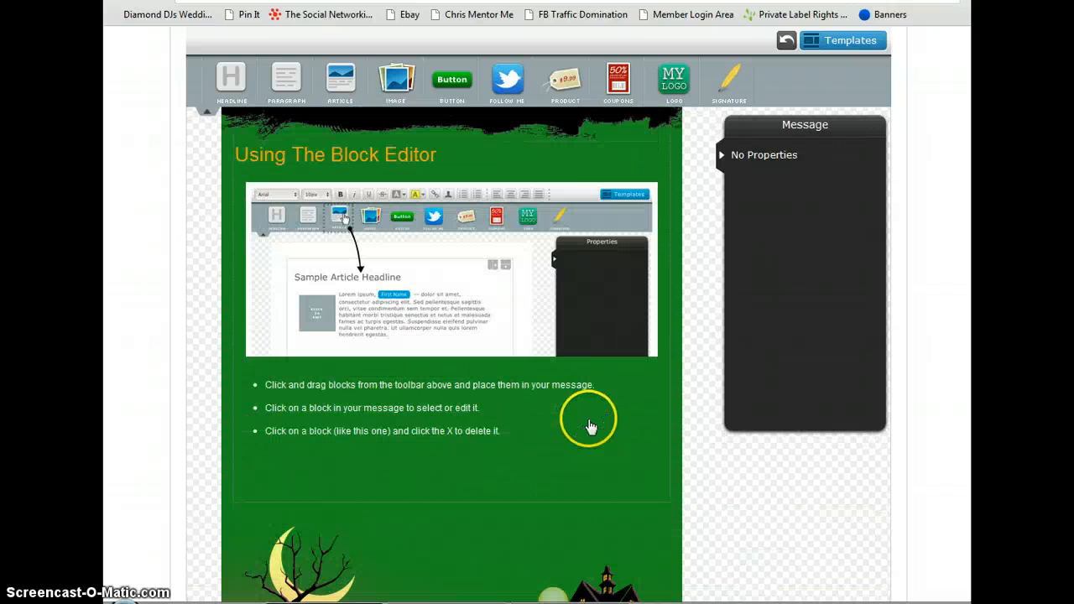
scroll(588, 218, "up", 2)
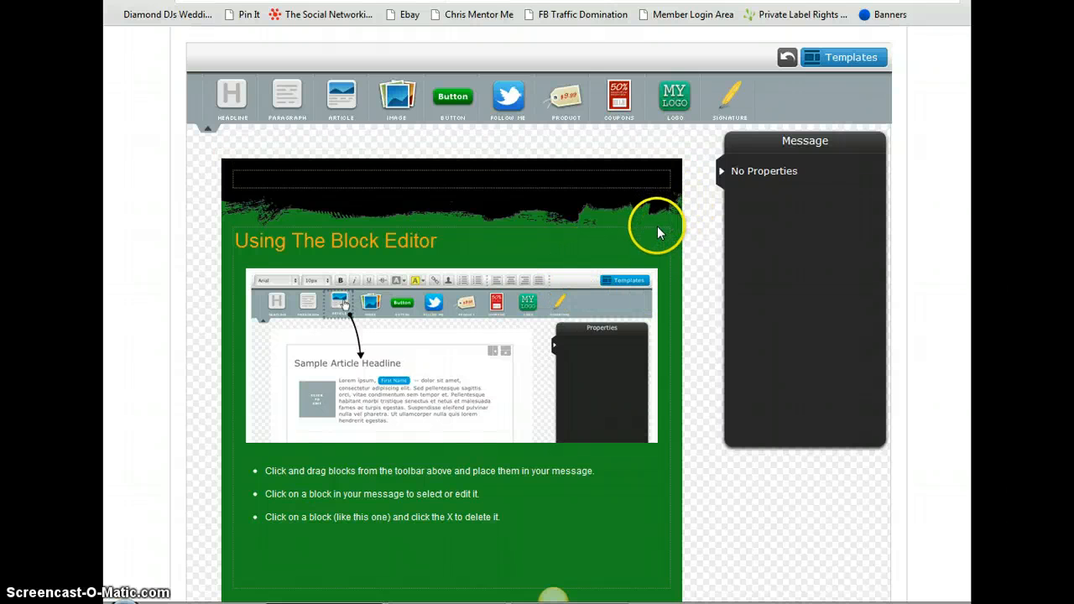
- Examine the Halloween broadcast's layout and the properties of its article block
scroll(657, 226, "up", 3)
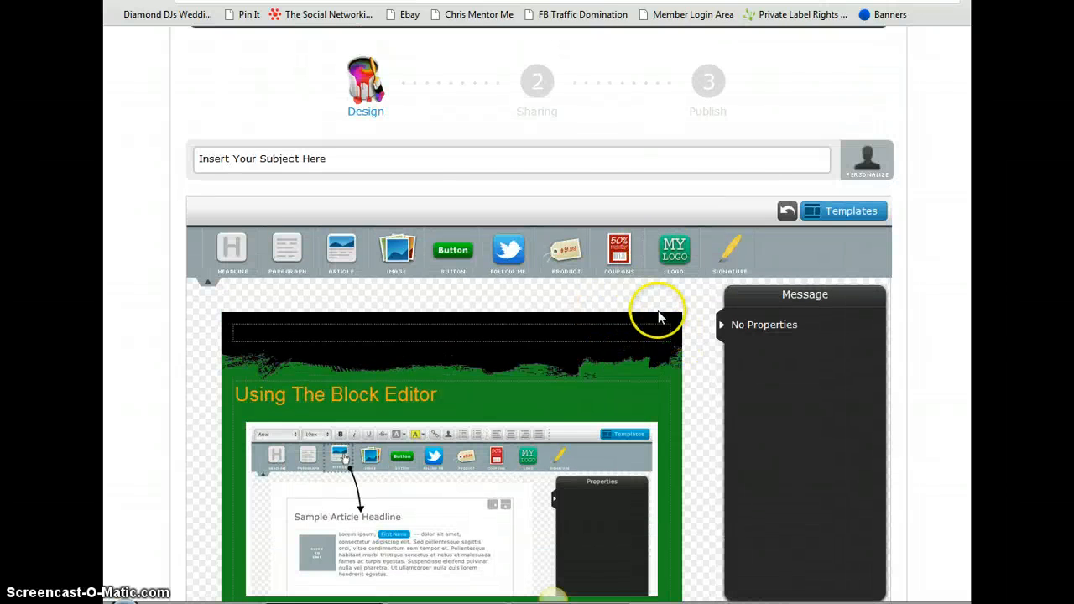
scroll(647, 335, "down", 1)
scroll(646, 348, "down", 4)
scroll(635, 359, "up", 3)
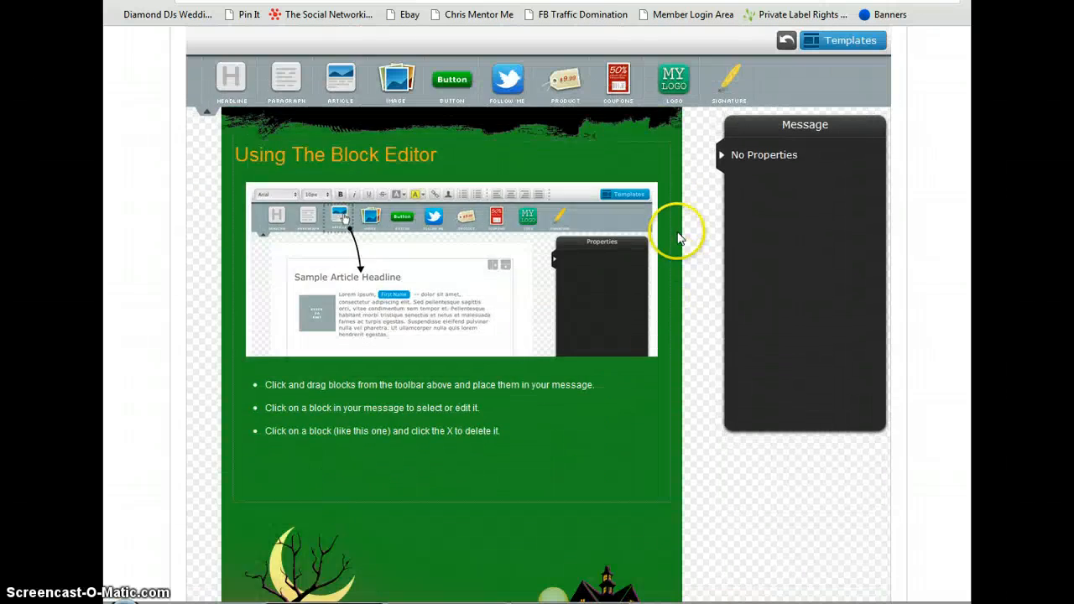
left_click(639, 258)
left_click(666, 228)
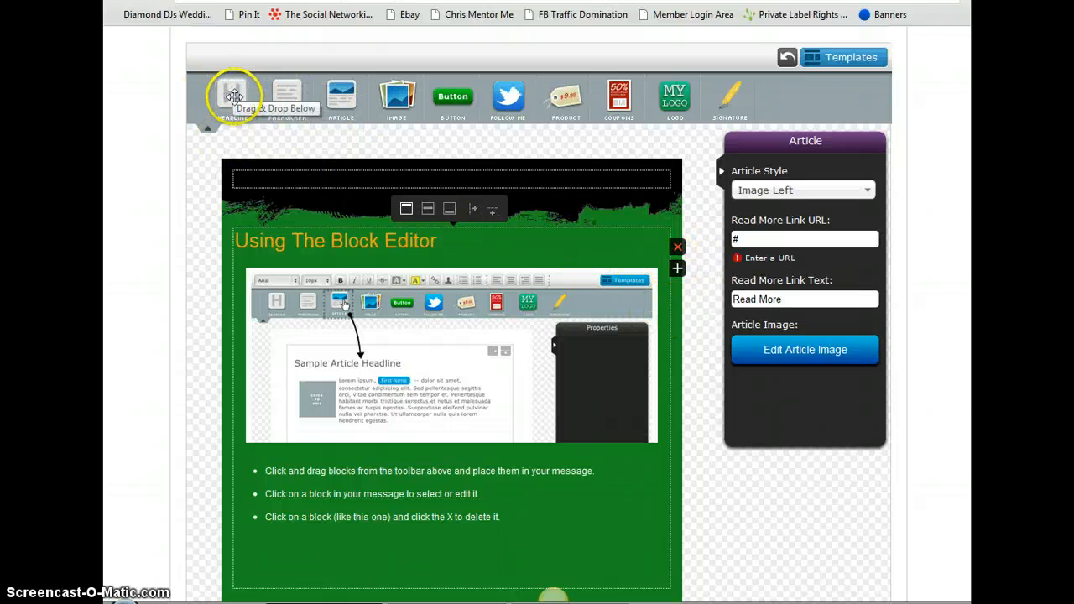
scroll(166, 188, "up", 4)
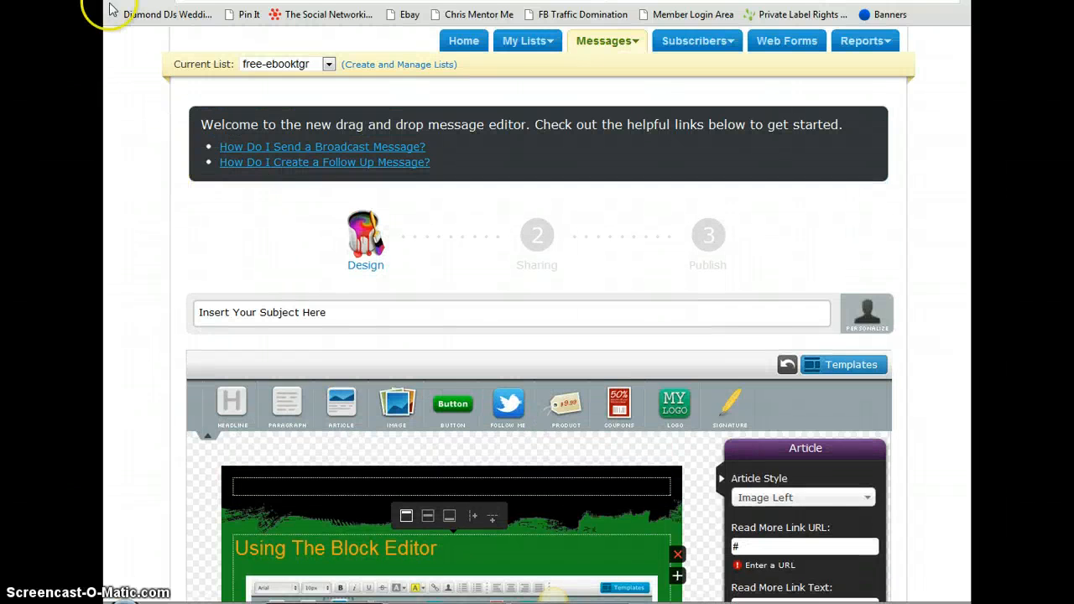
scroll(139, 59, "up", 1)
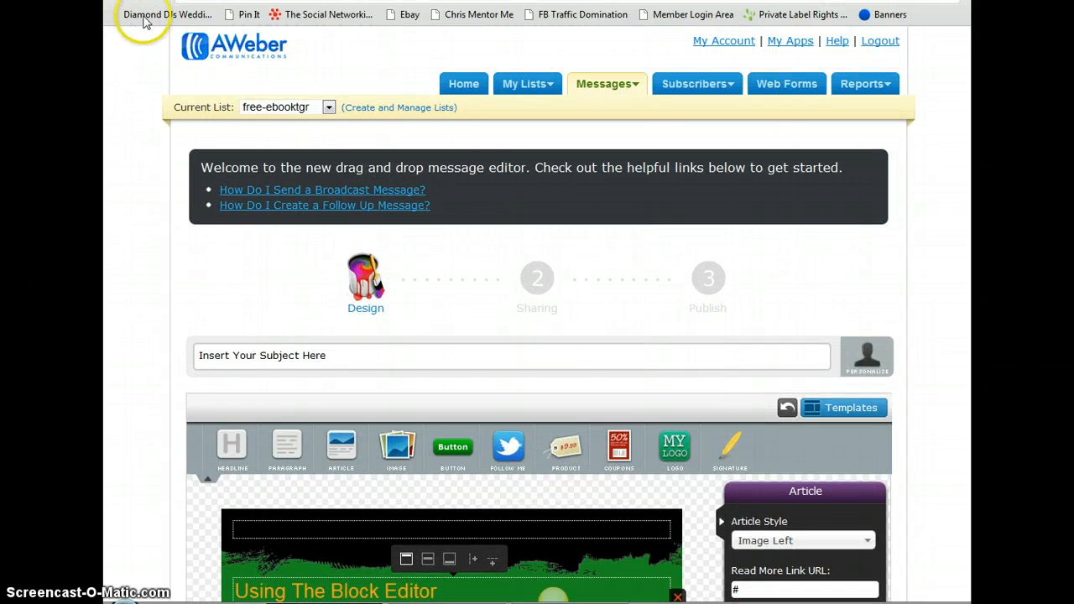
- Leave the Halloween draft, start another HTML message from the list's broadcast messages, and browse its template gallery
left_click(466, 94)
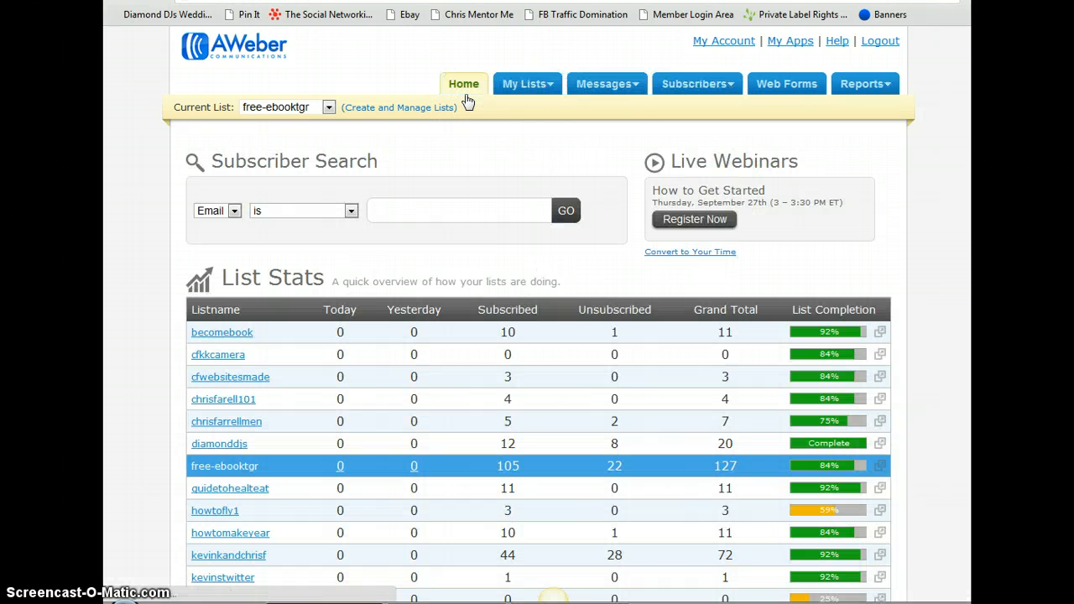
left_click(614, 89)
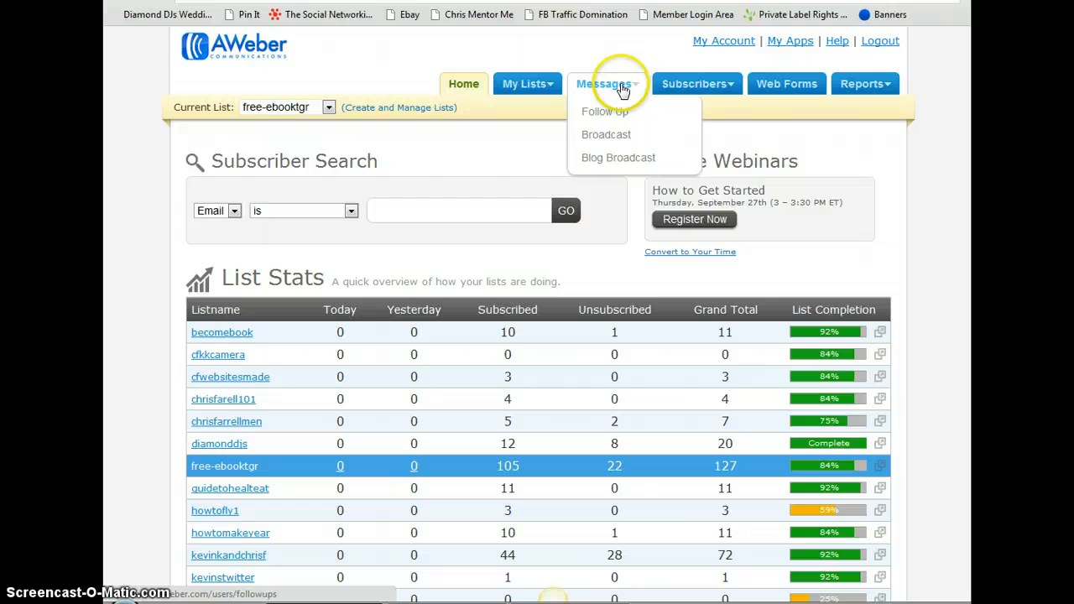
left_click(606, 133)
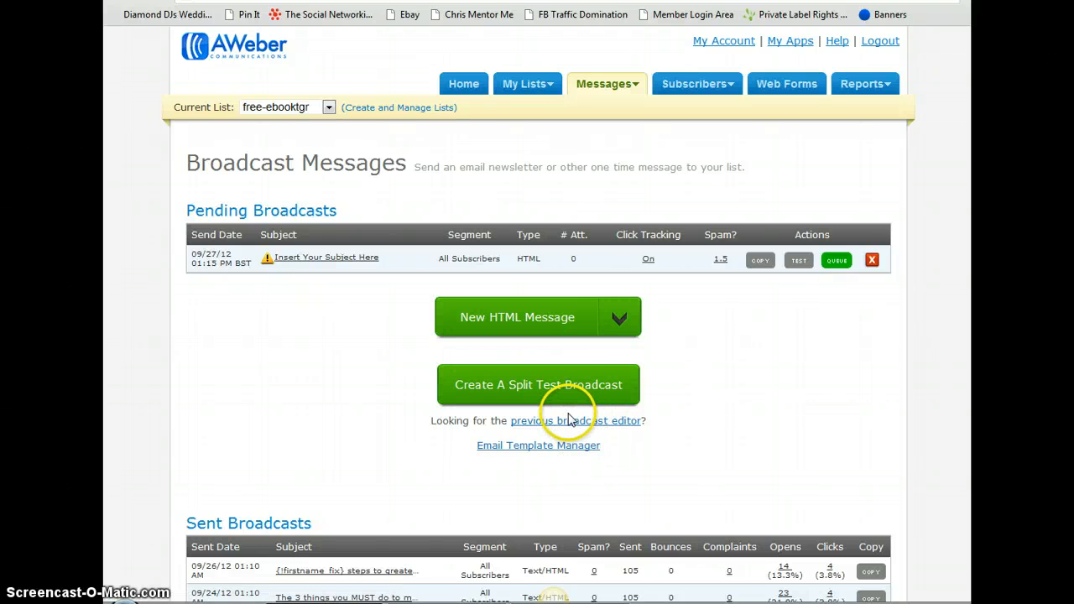
left_click(518, 318)
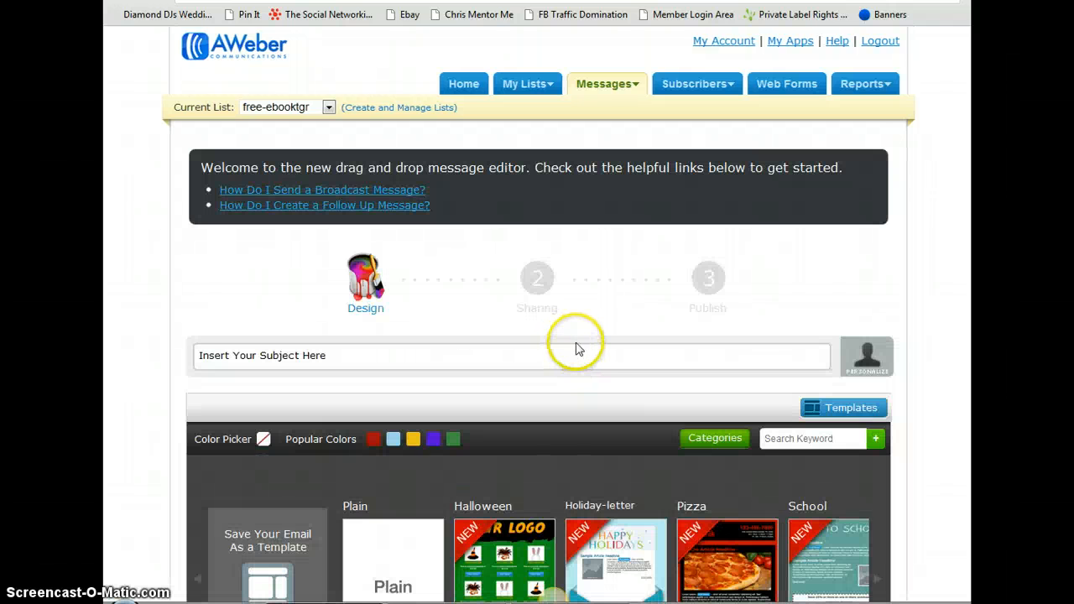
scroll(577, 340, "down", 6)
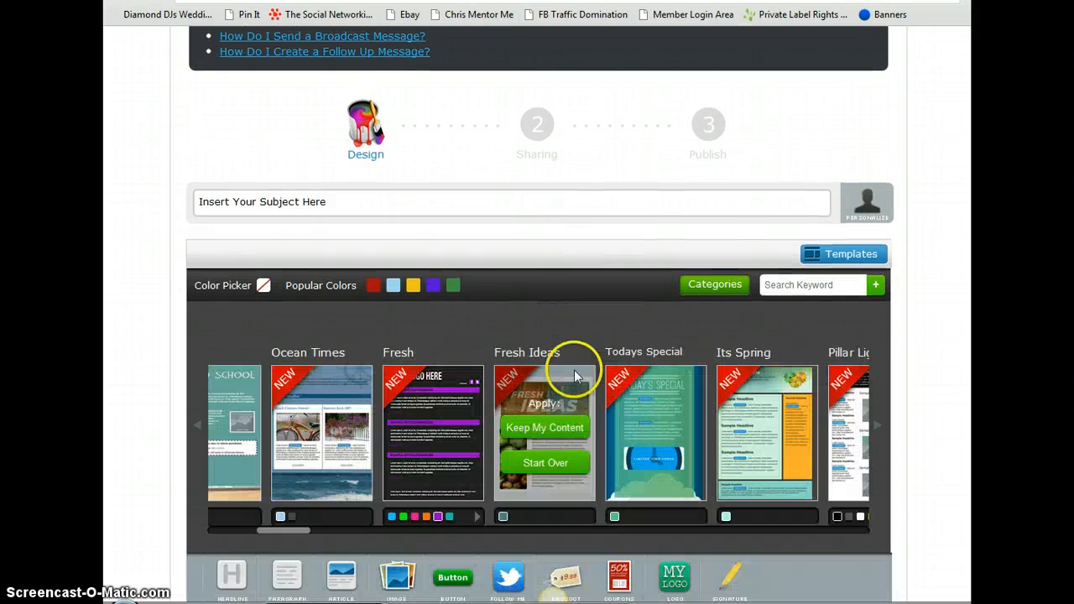
left_click_drag(967, 138, 967, 178)
scroll(970, 311, "down", 1)
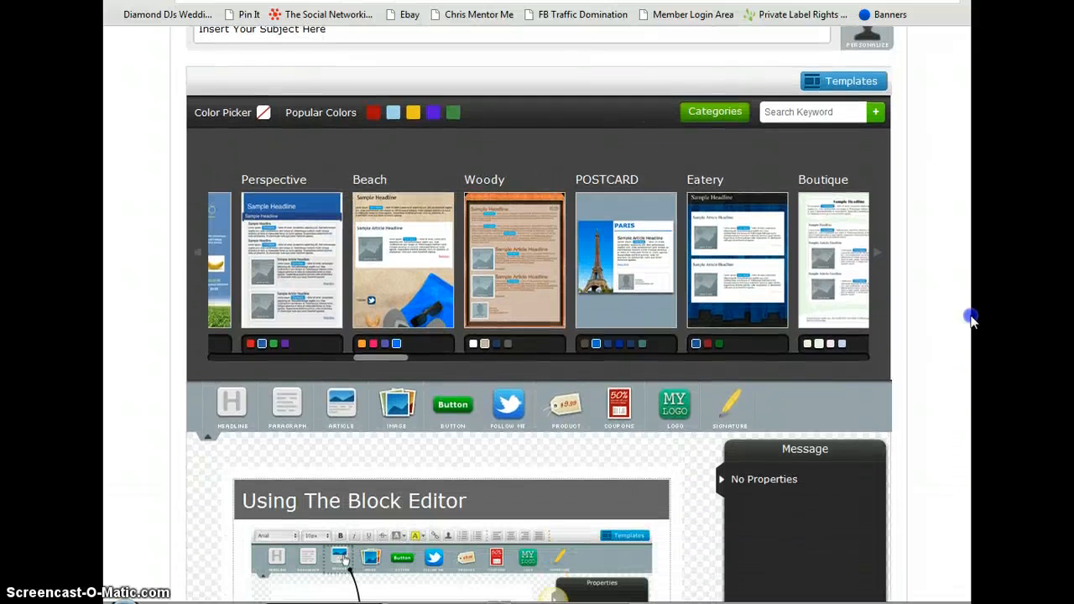
- Delete the sample "Using The Block Editor" content so the new message is empty
left_click(655, 513)
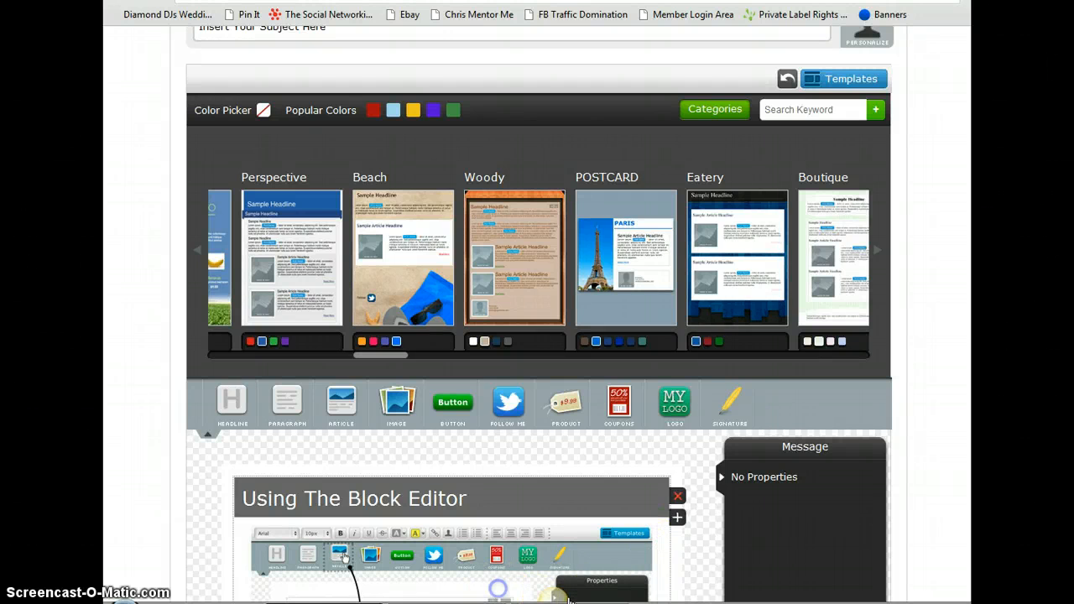
left_click(498, 590)
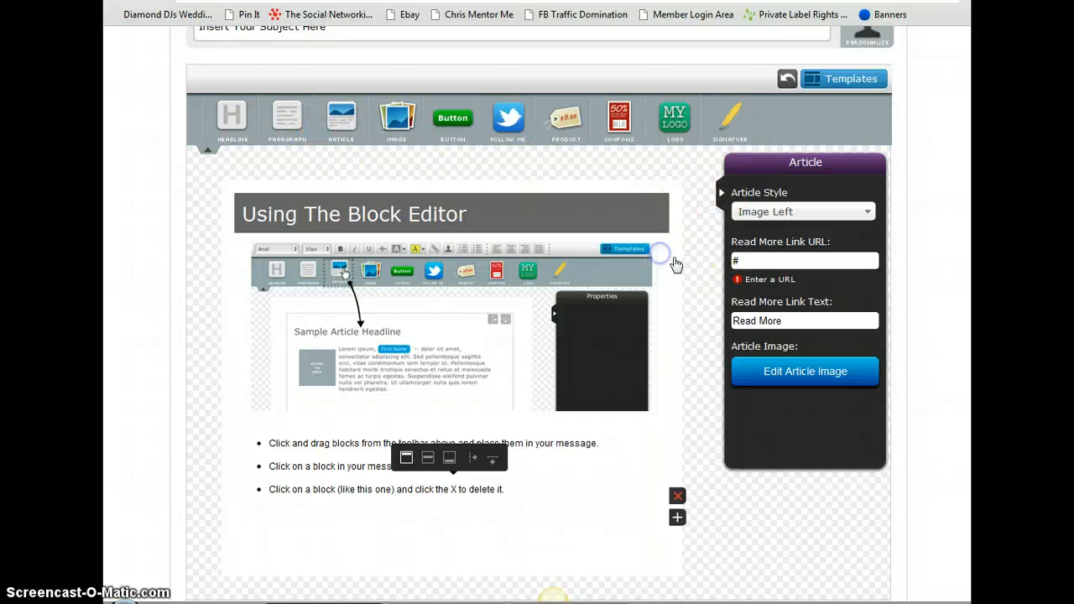
left_click(679, 210)
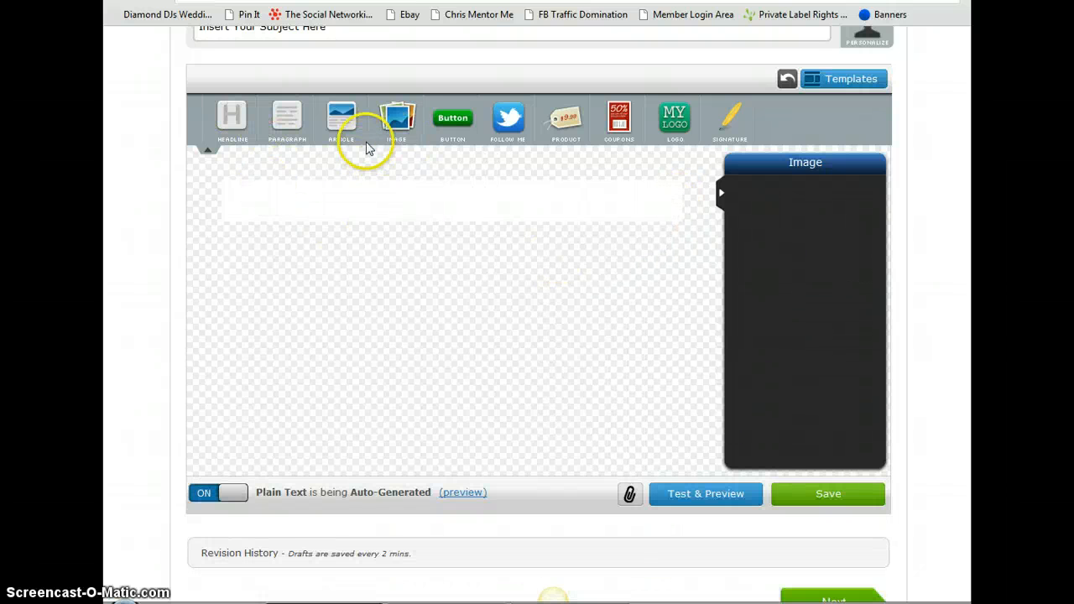
left_click_drag(396, 120, 332, 221)
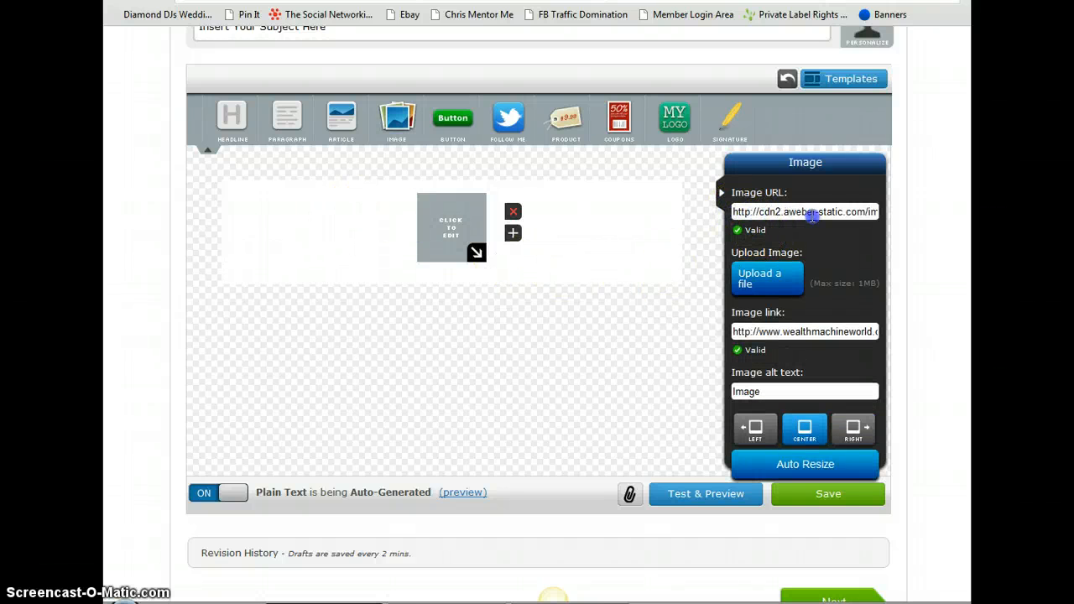
triple_click(876, 223)
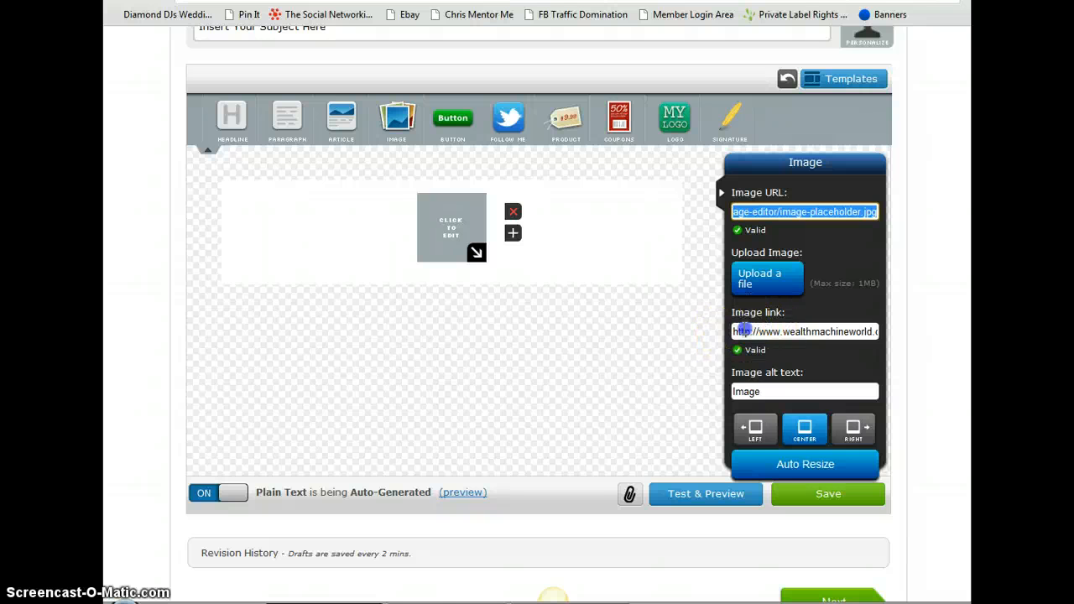
left_click_drag(743, 330, 823, 336)
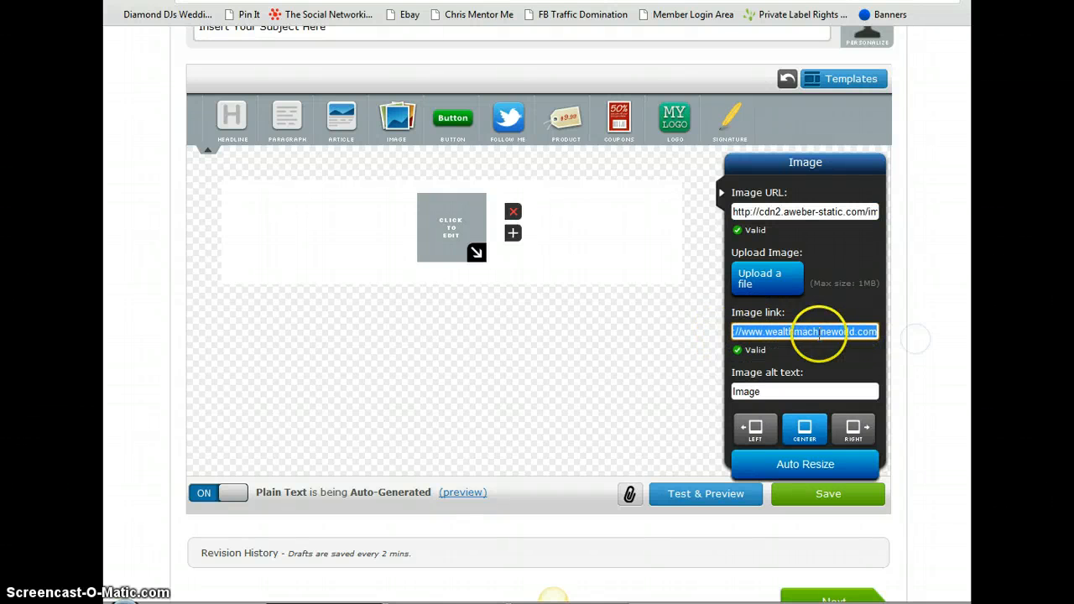
left_click(767, 331)
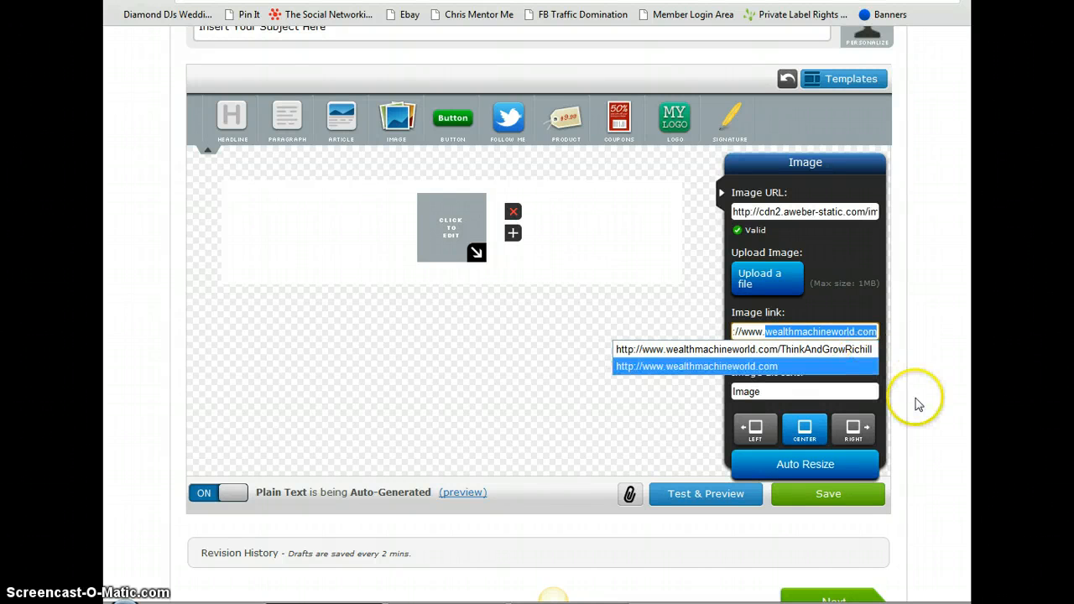
key("BackSpace")
left_click(665, 270)
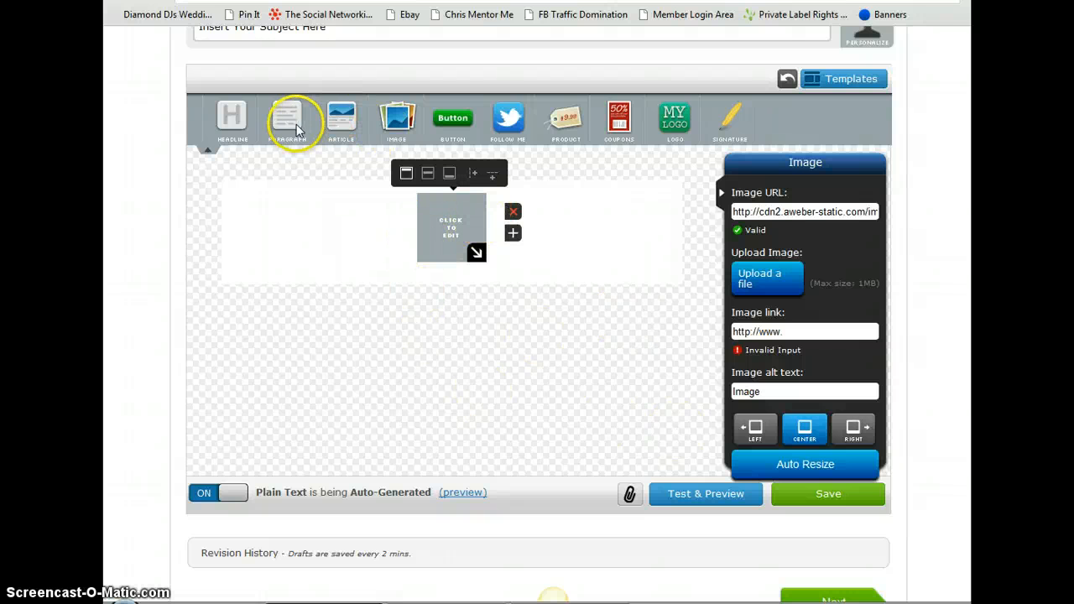
- Slightly enlarge the image block and then delete it from the message
left_click_drag(362, 252, 351, 125)
left_click_drag(304, 316, 304, 316)
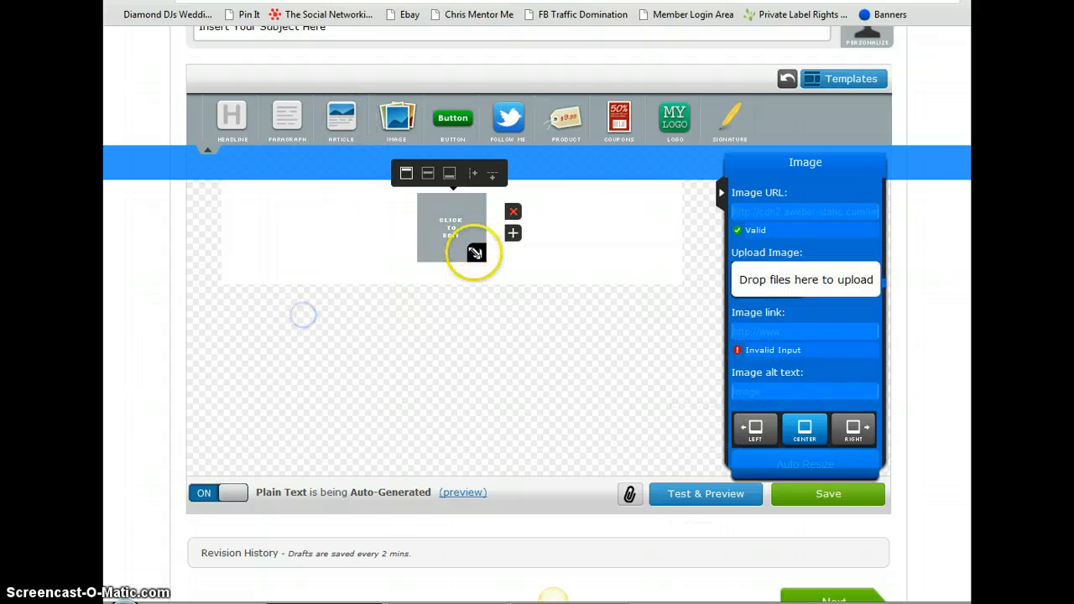
left_click_drag(475, 253, 477, 256)
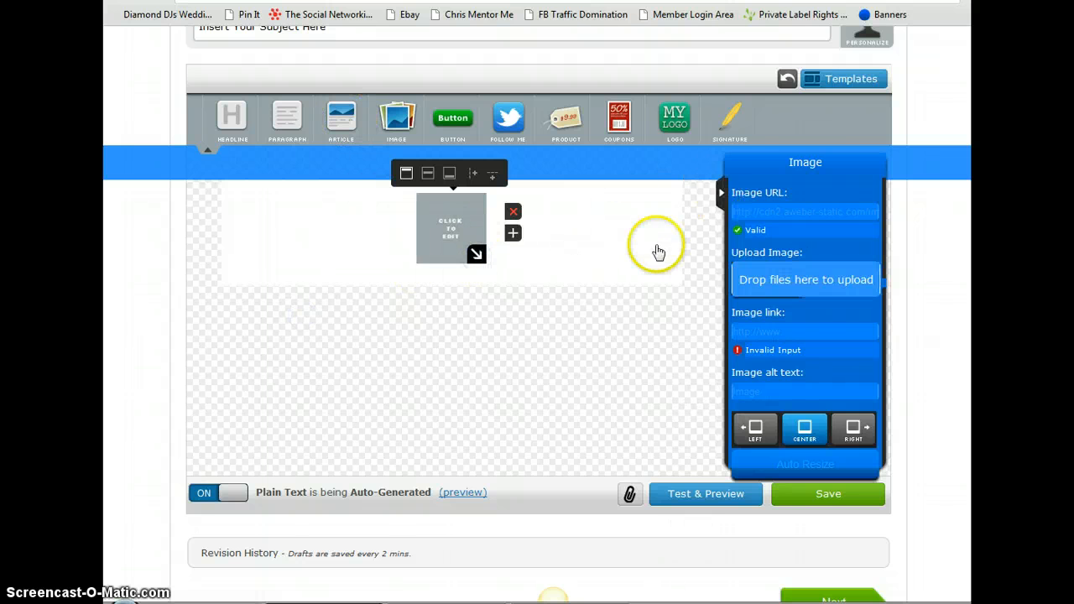
scroll(588, 268, "up", 1)
left_click(516, 290)
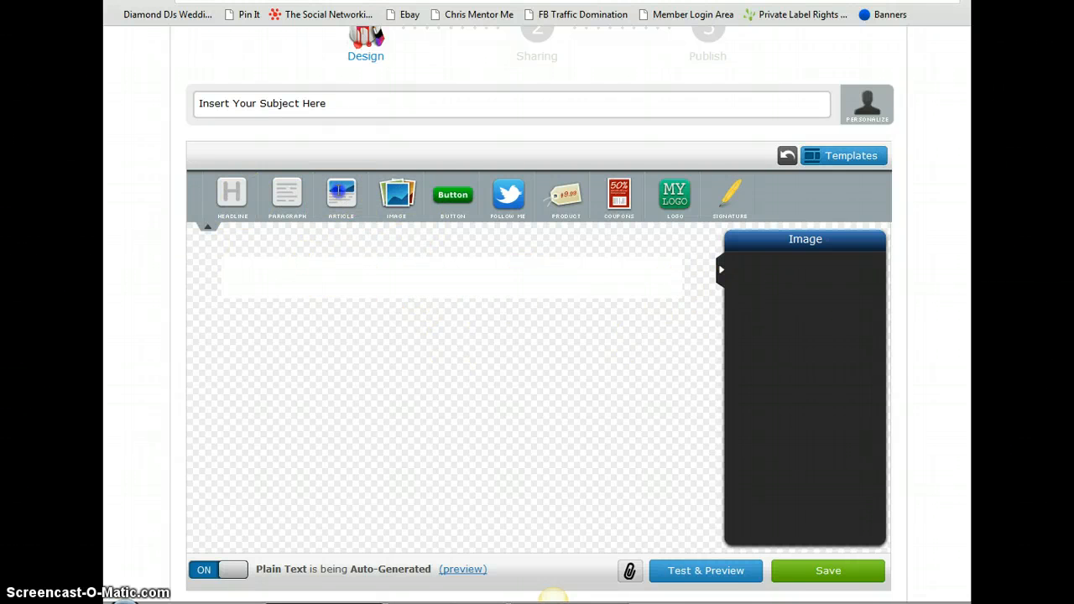
left_click_drag(352, 249, 286, 193)
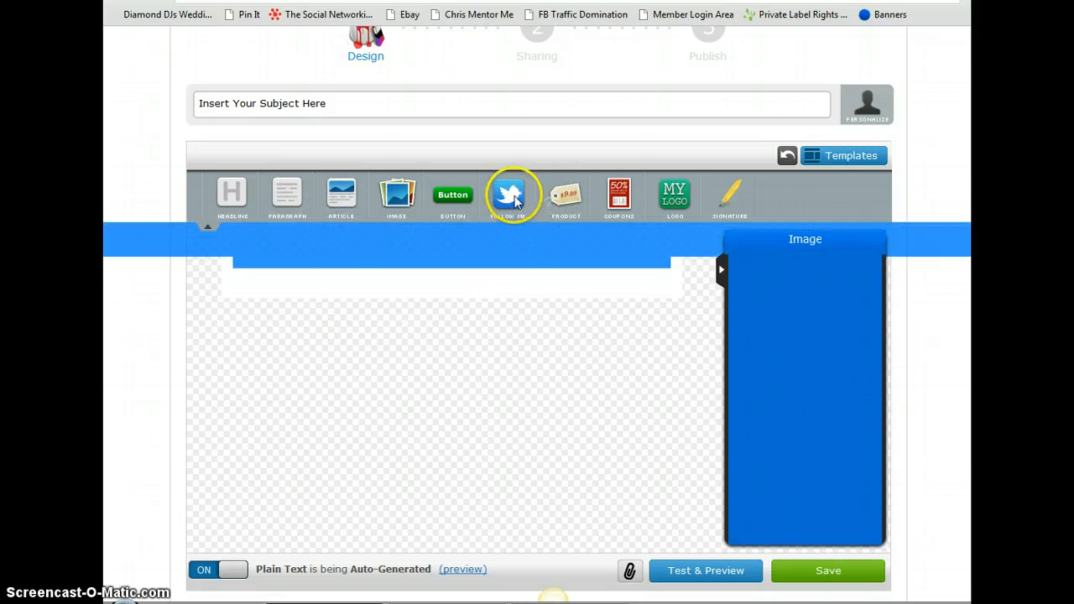
- Add a headline block to the empty message and replace its sample text with "Hello"
scroll(650, 369, "up", 3)
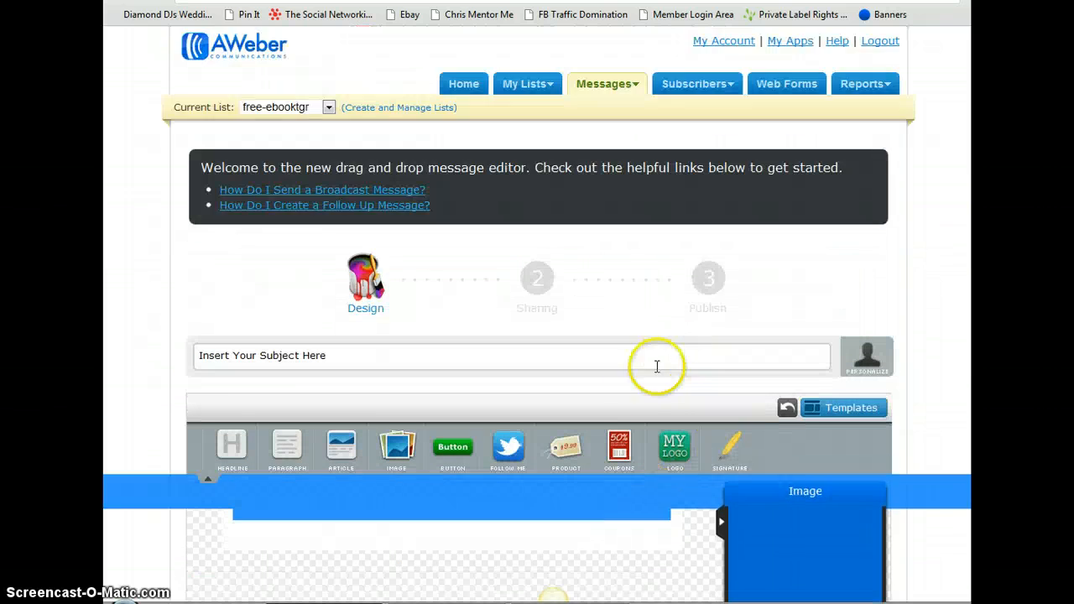
scroll(521, 361, "down", 4)
left_click(281, 314)
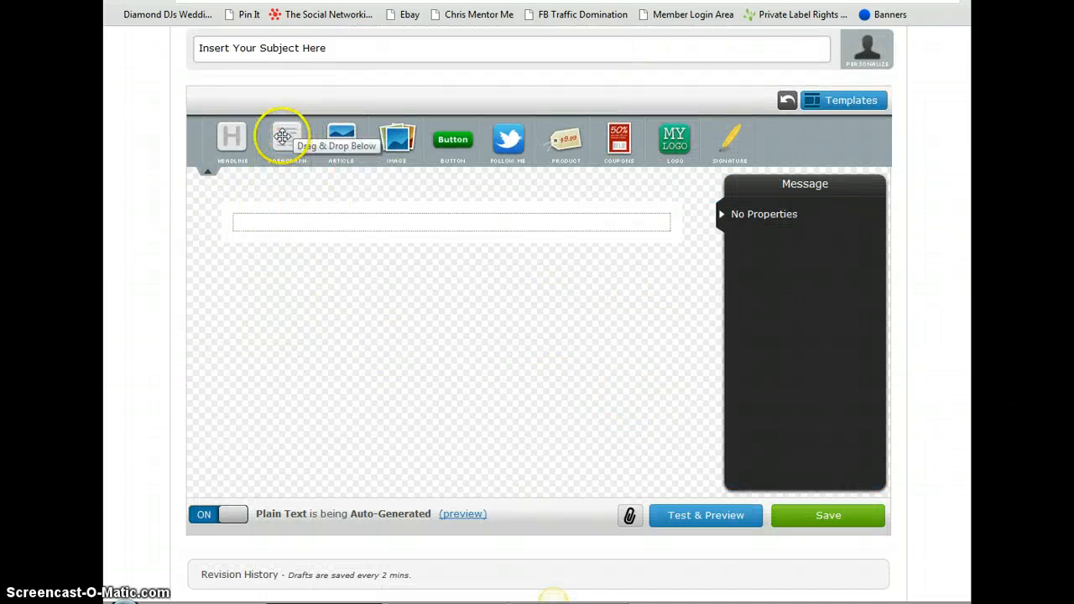
left_click_drag(231, 138, 277, 246)
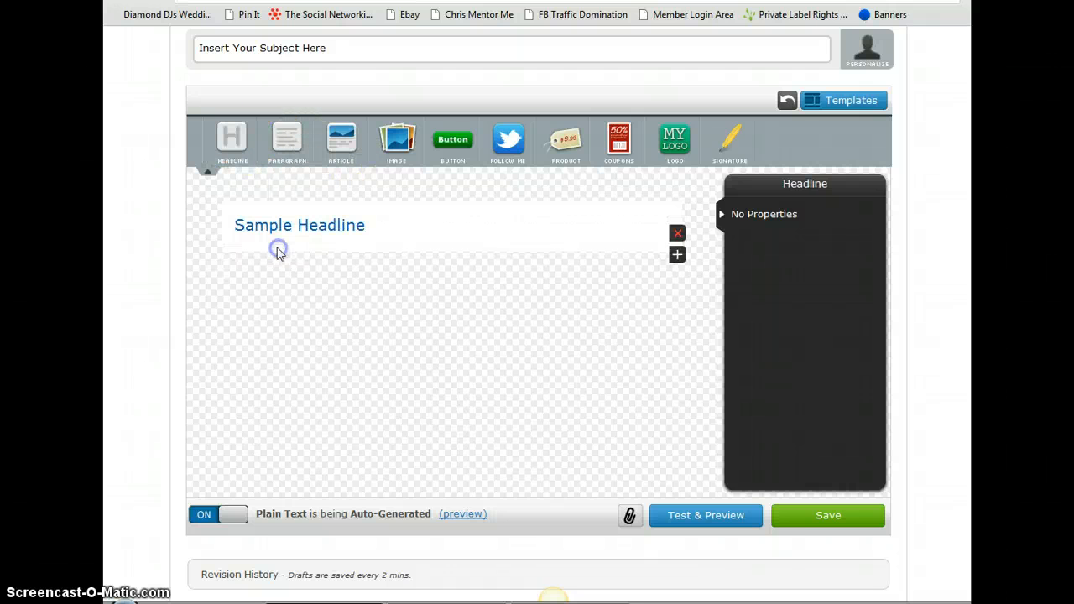
left_click(384, 240)
left_click_drag(378, 233, 237, 239)
key("BackSpace")
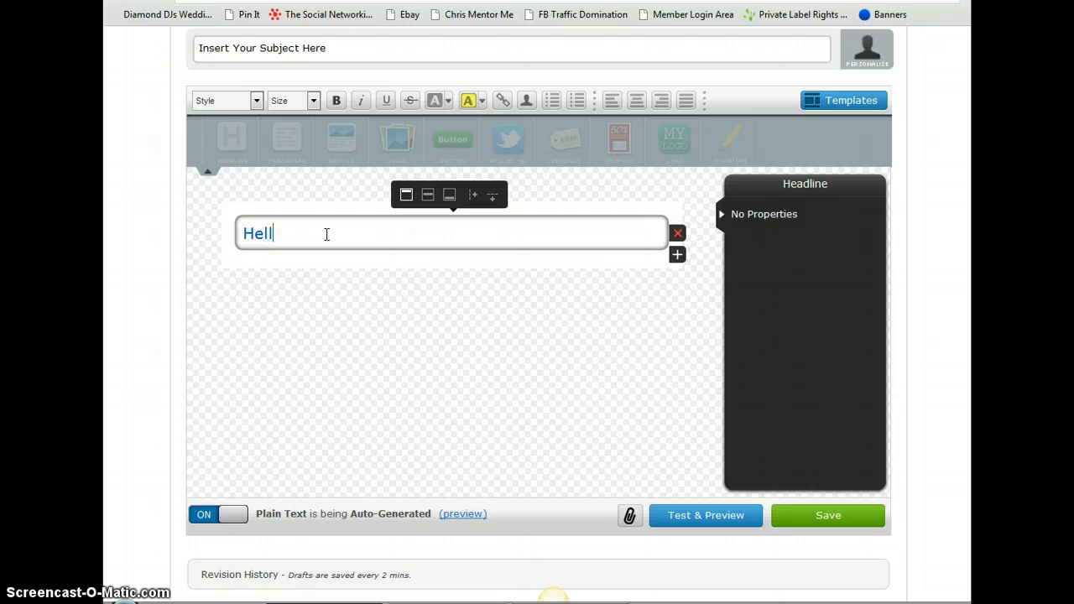
left_click(332, 293)
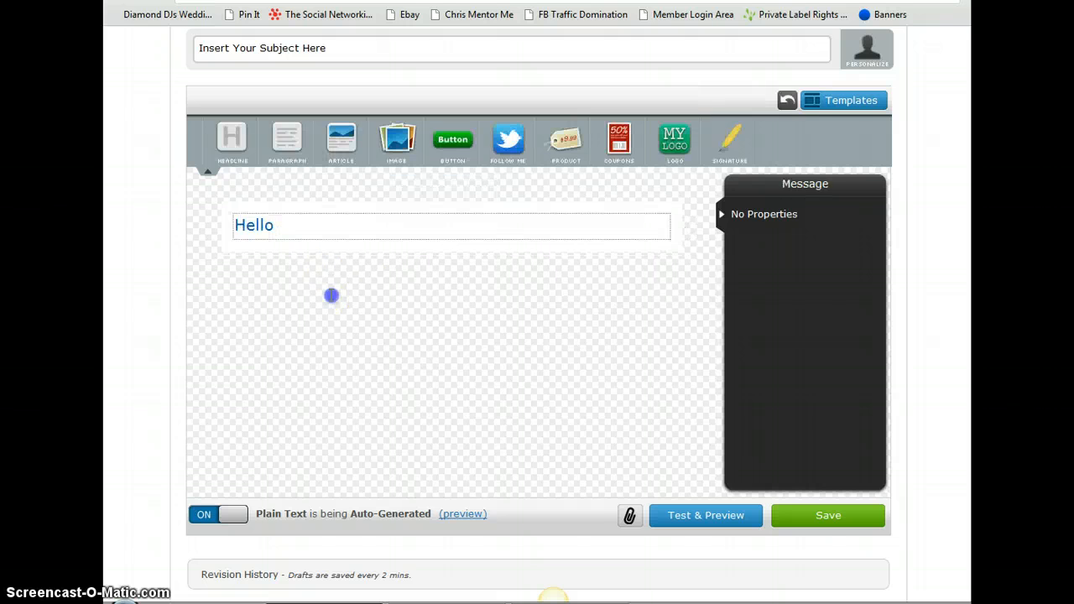
- Format the "Hello" headline as bold, italic, underlined and struck through, with a purple text colour
left_click(295, 224)
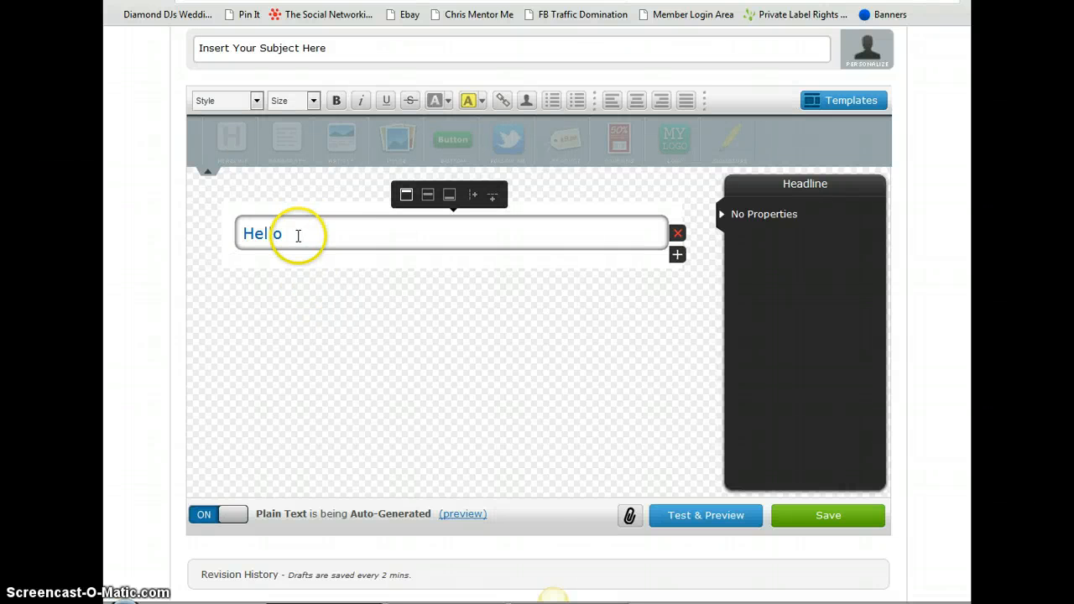
left_click(336, 100)
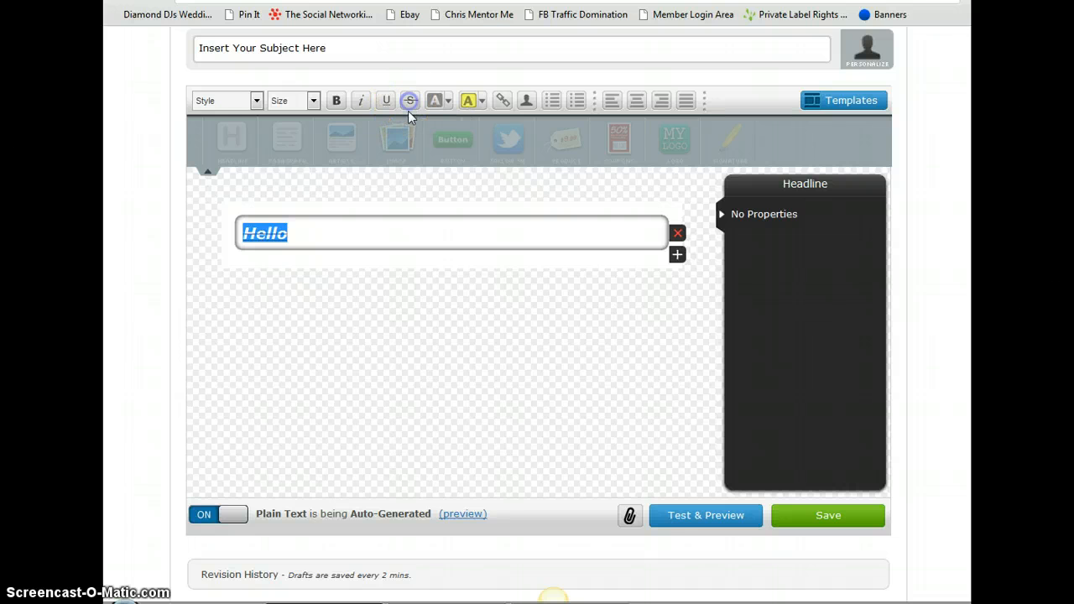
left_click(468, 101)
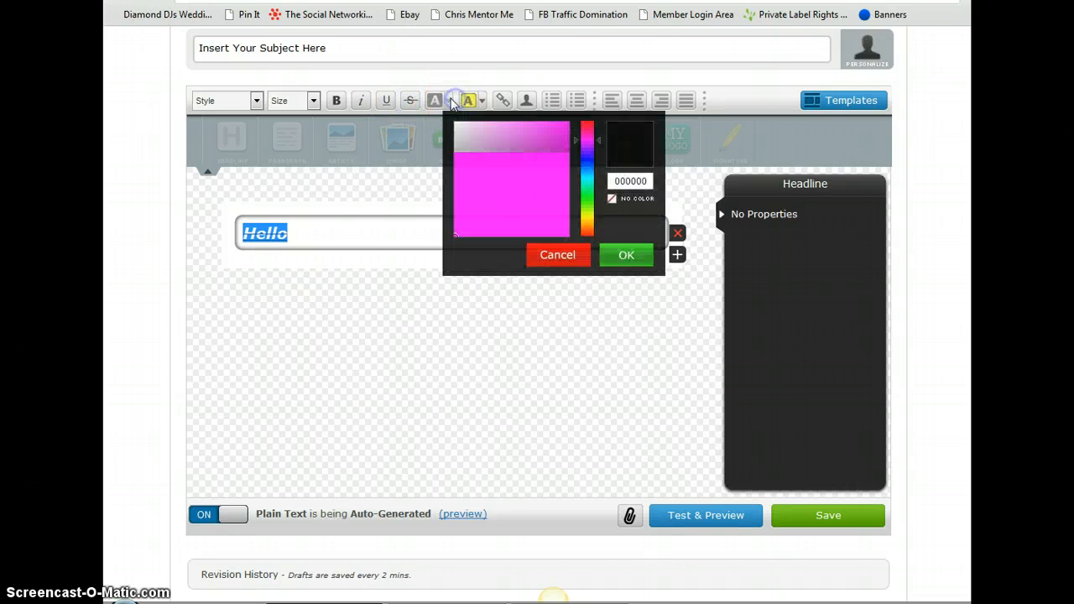
left_click(482, 161)
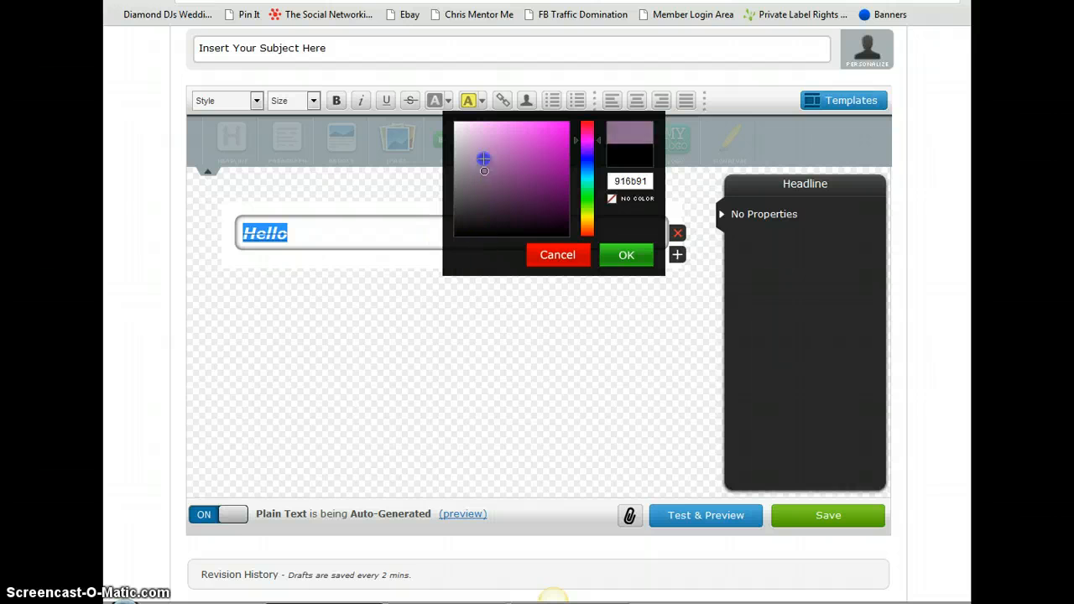
left_click(515, 150)
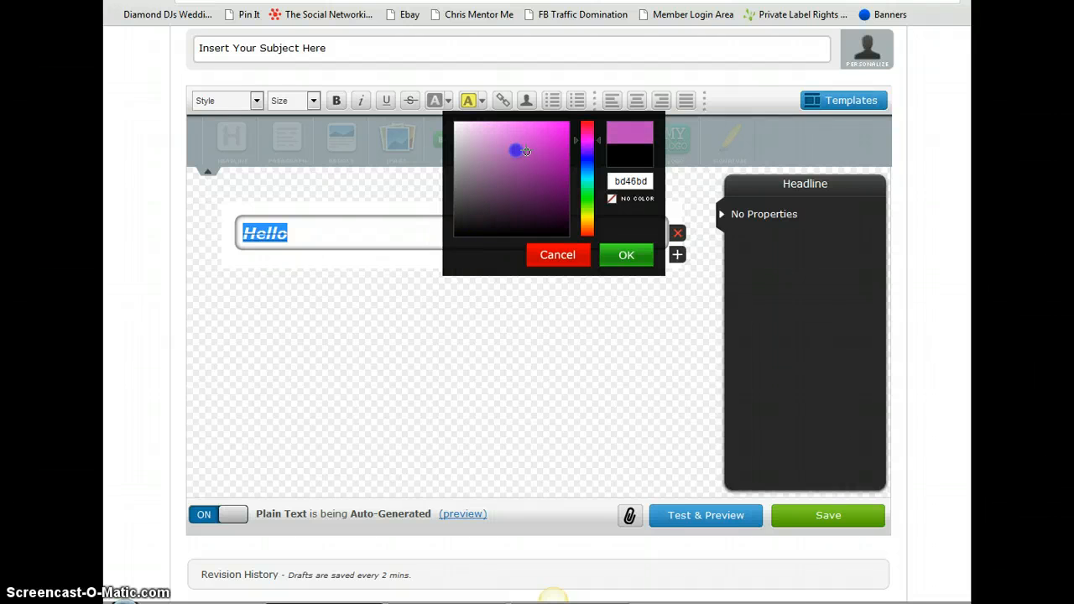
left_click(625, 257)
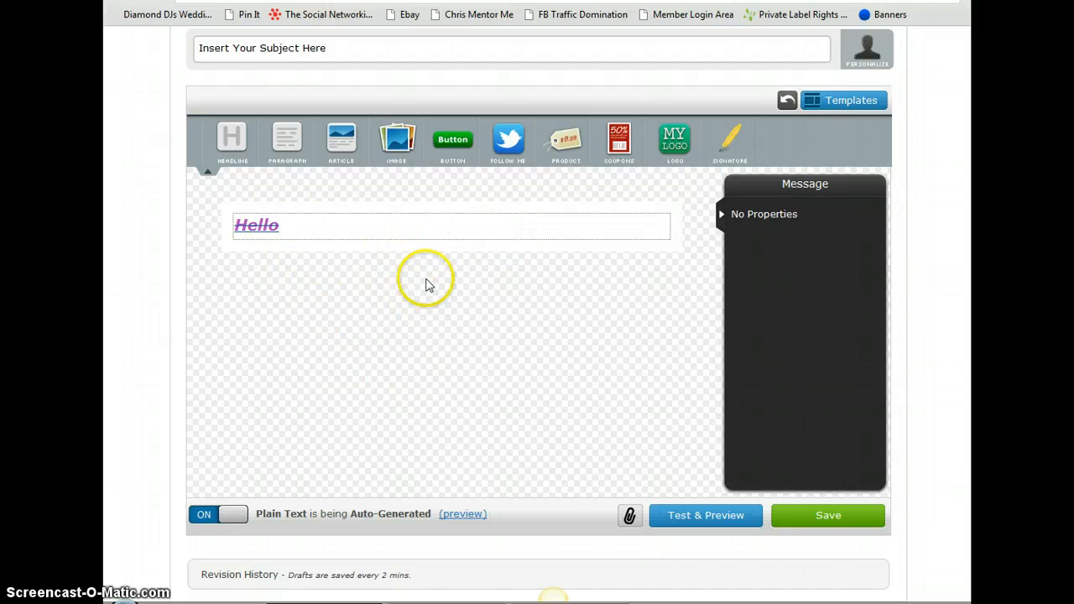
- Add an image block below the "Hello" headline
left_click_drag(386, 138, 265, 272)
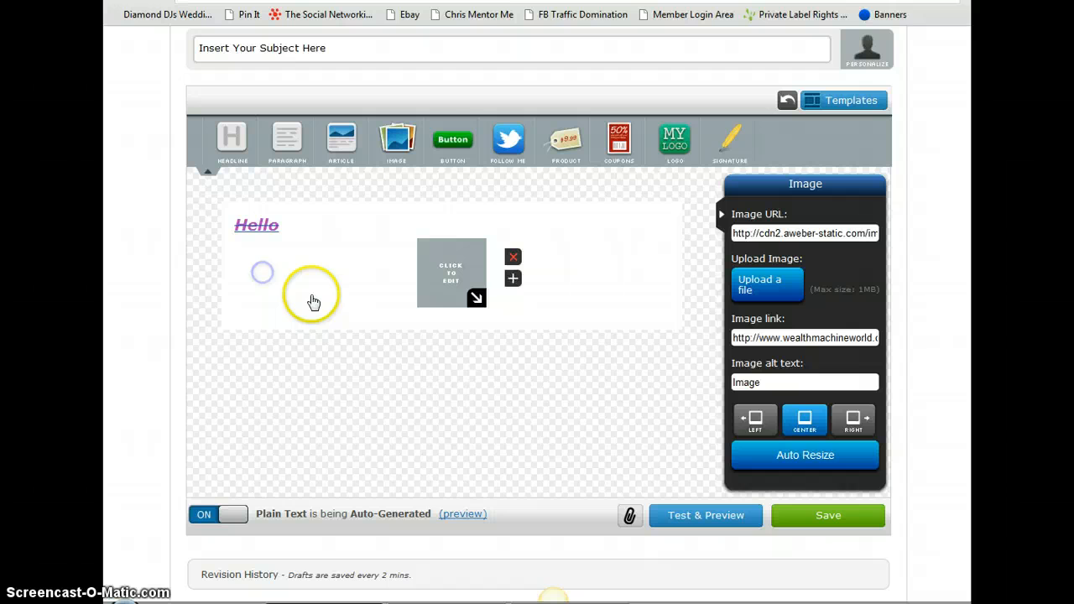
- Delete the image block below the "Hello" headline and save the message
left_click(512, 257)
mouse_move(338, 140)
left_mouse_down()
mouse_move(302, 297)
mouse_move(283, 327)
left_mouse_up()
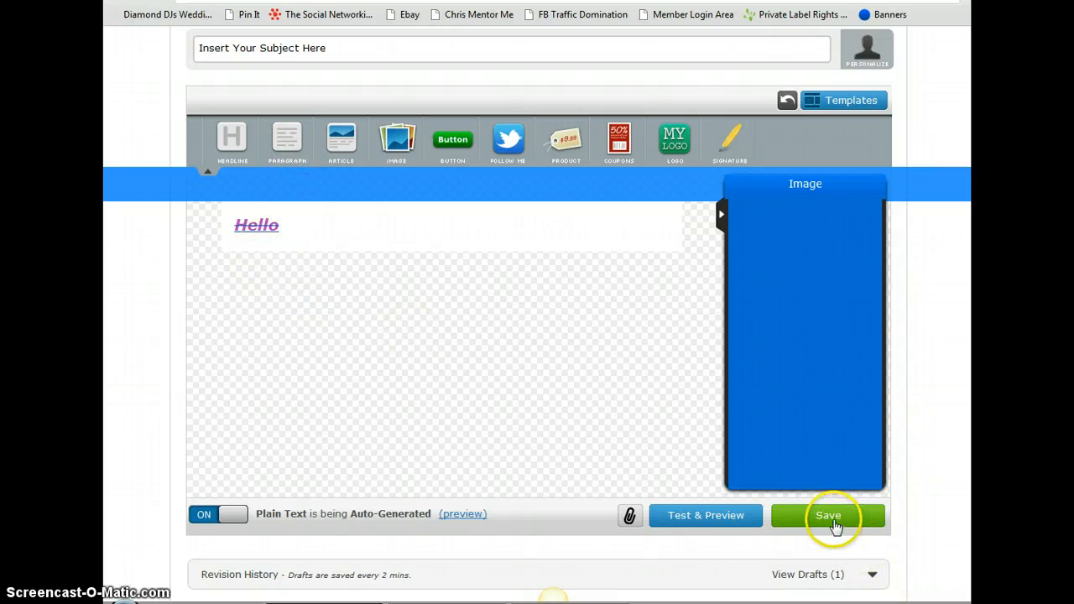
left_click(833, 522)
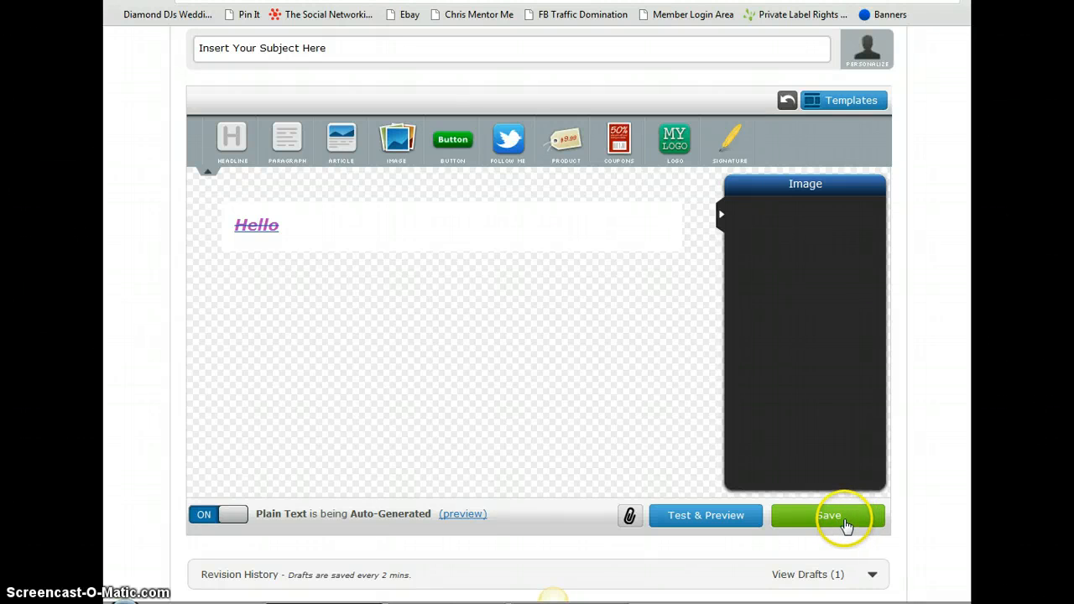
left_click(828, 518)
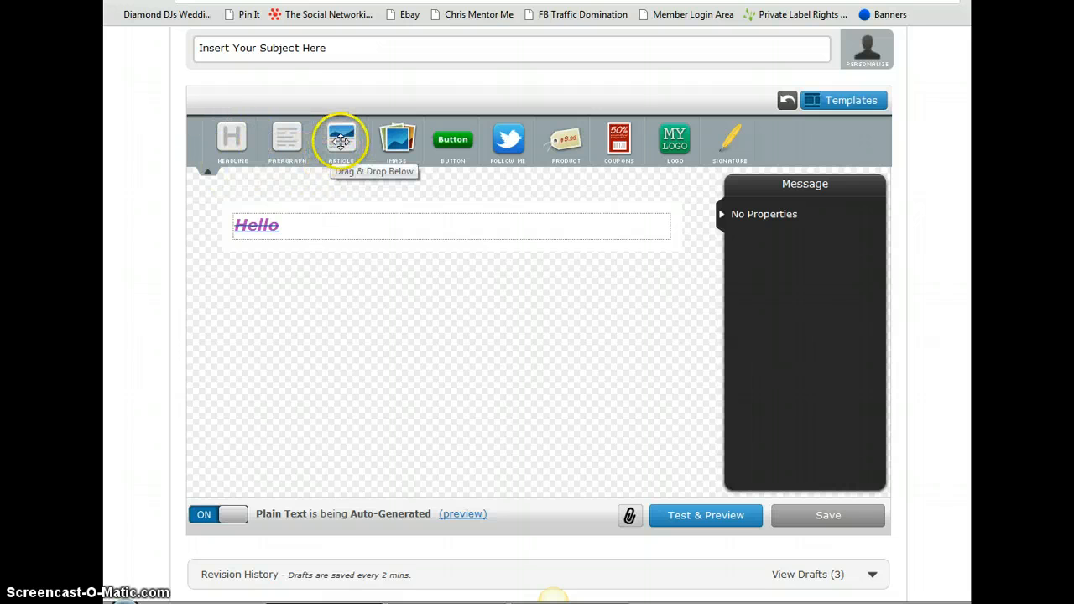
- Add an article block below the "Hello" headline to inspect its image URL, and delete the block again
left_click_drag(340, 136, 324, 351)
left_click(326, 367)
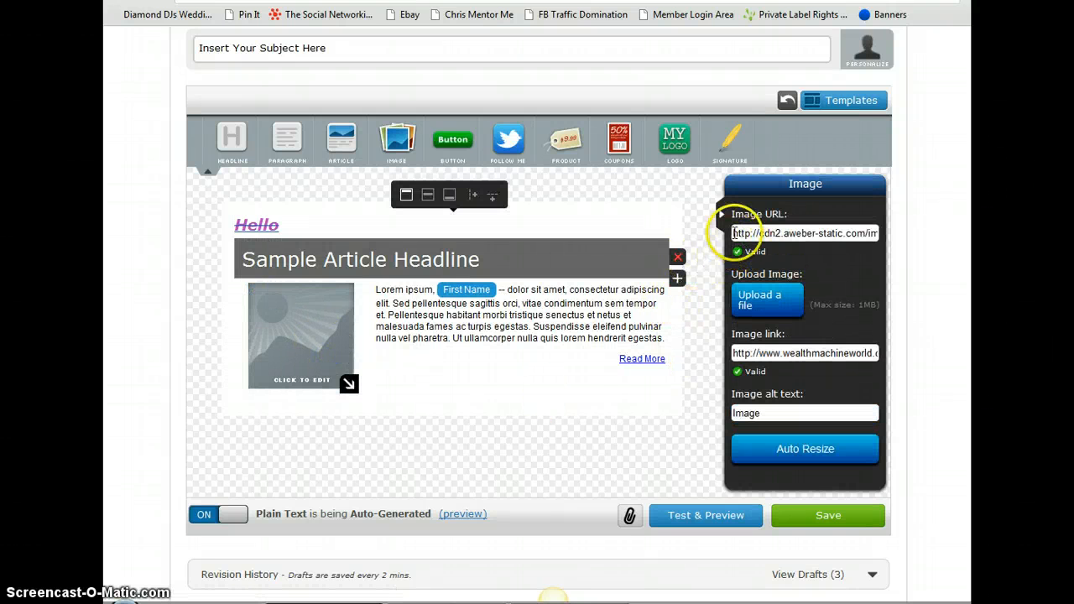
left_click(742, 232)
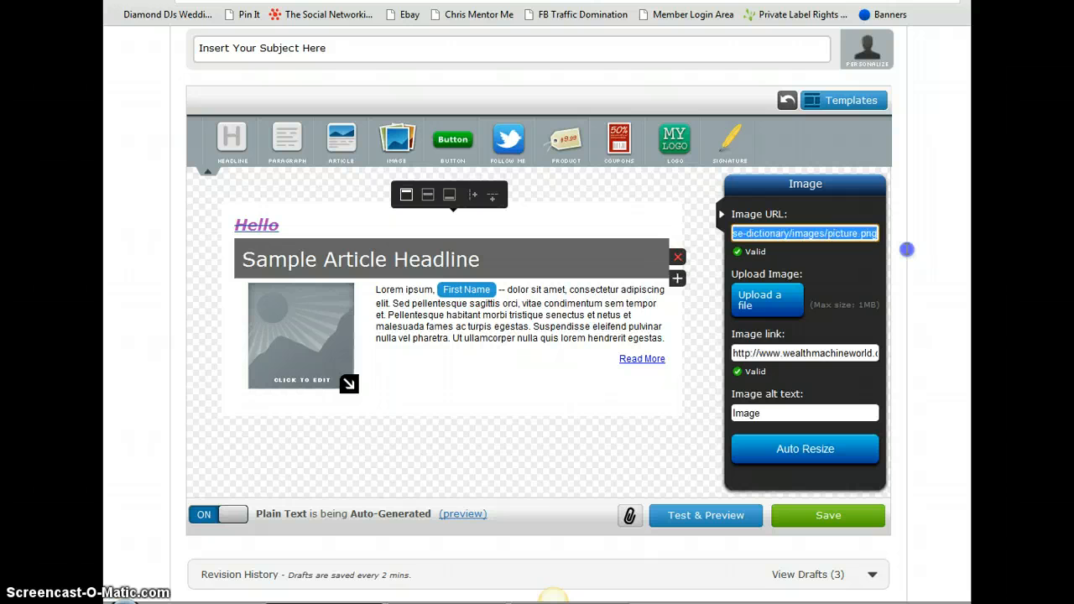
left_click(677, 257)
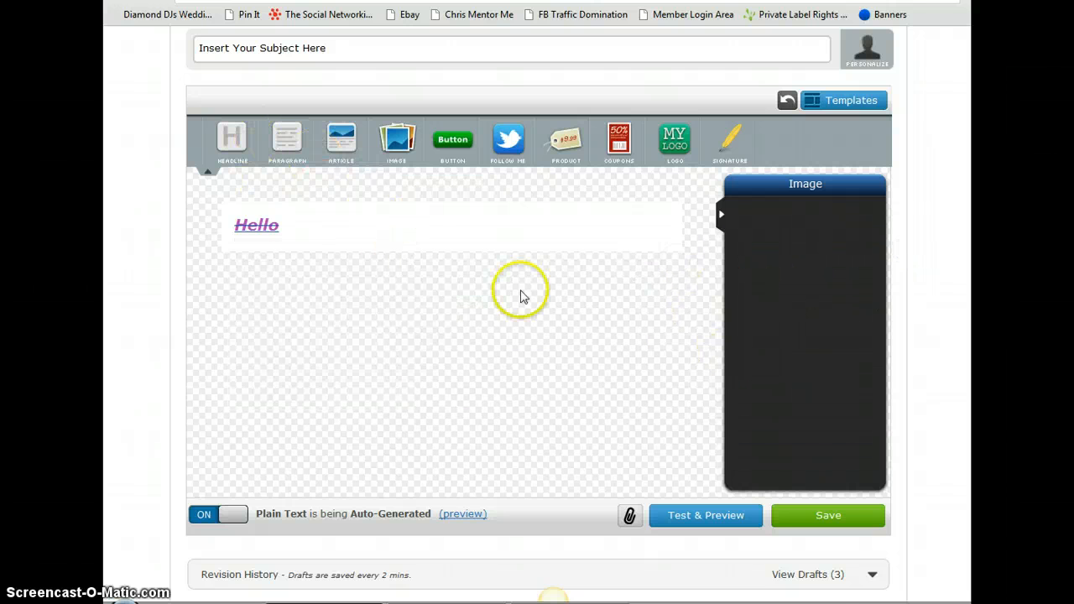
left_click(818, 514)
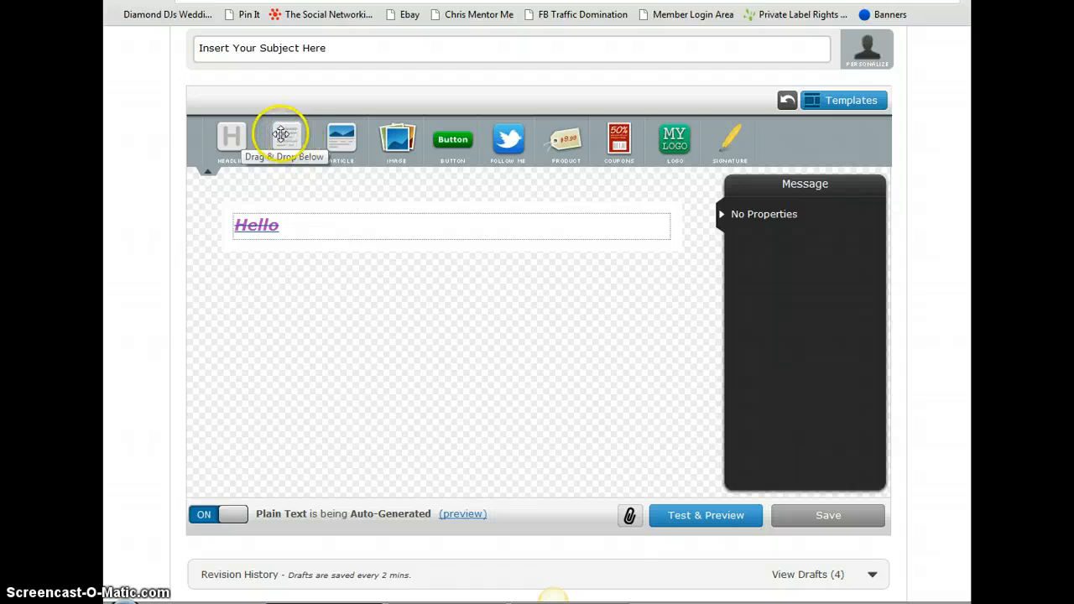
- Add a paragraph block below the headline and replace its sample text with "Hello"
left_click_drag(281, 134, 256, 300)
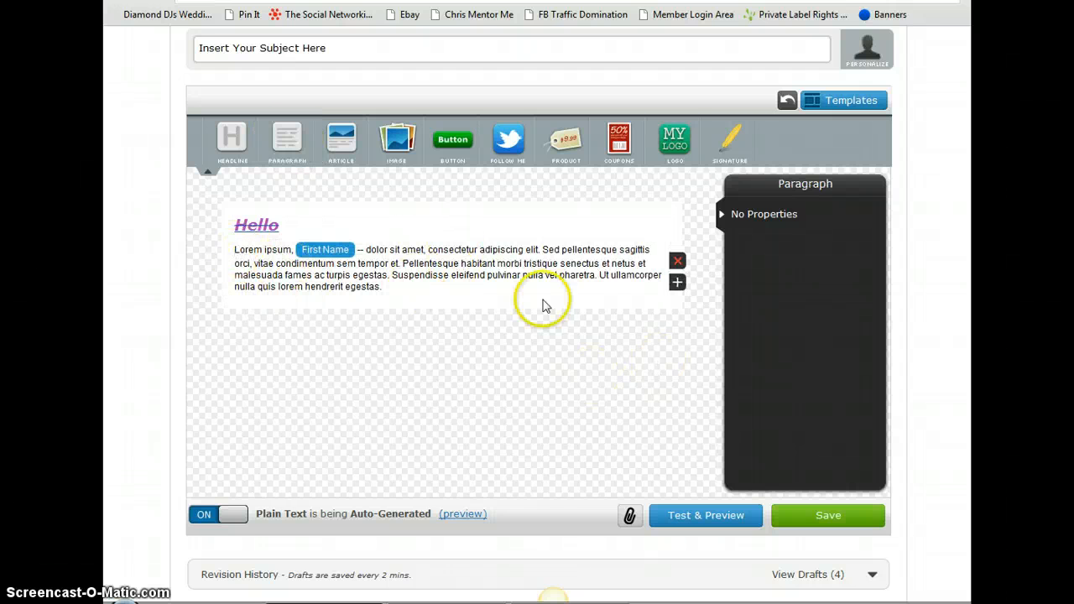
left_click(237, 251)
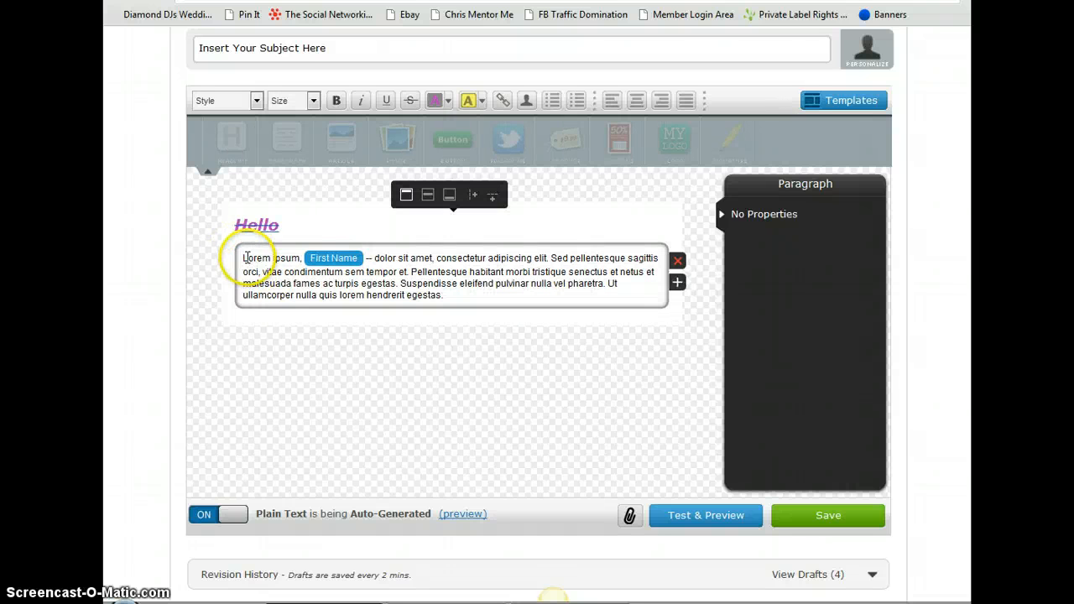
left_click_drag(239, 256, 505, 361)
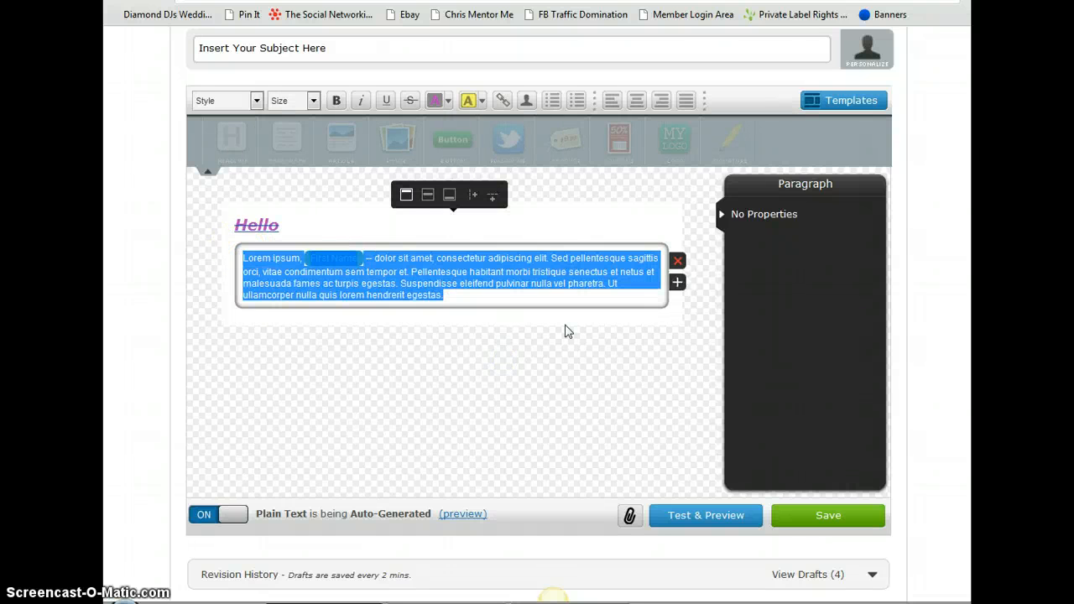
key("Delete")
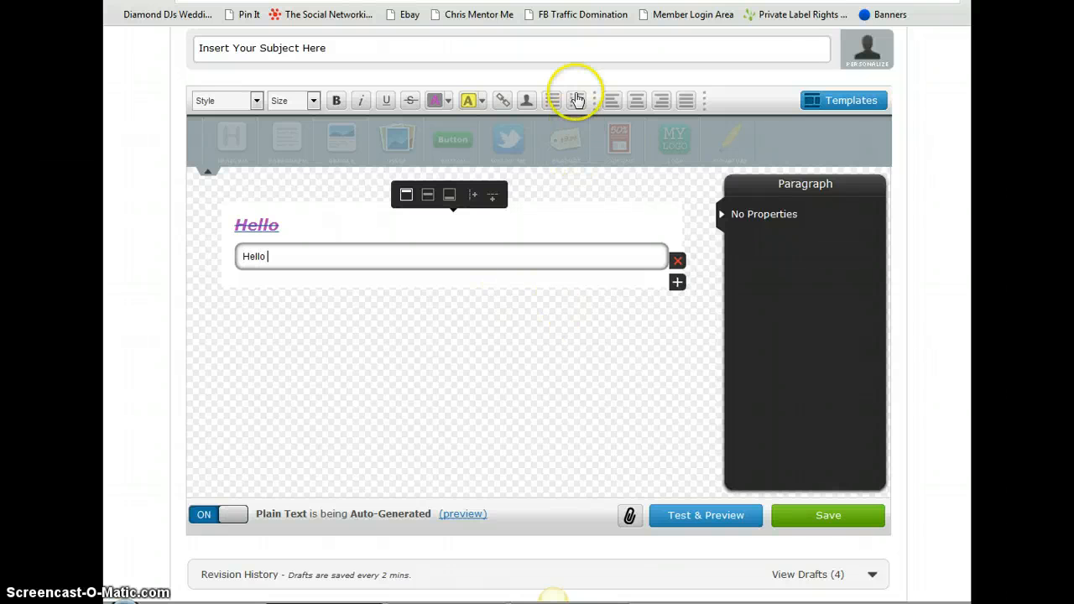
- Insert the subscriber's First Name personalization after "Hello" in the paragraph
left_click(525, 100)
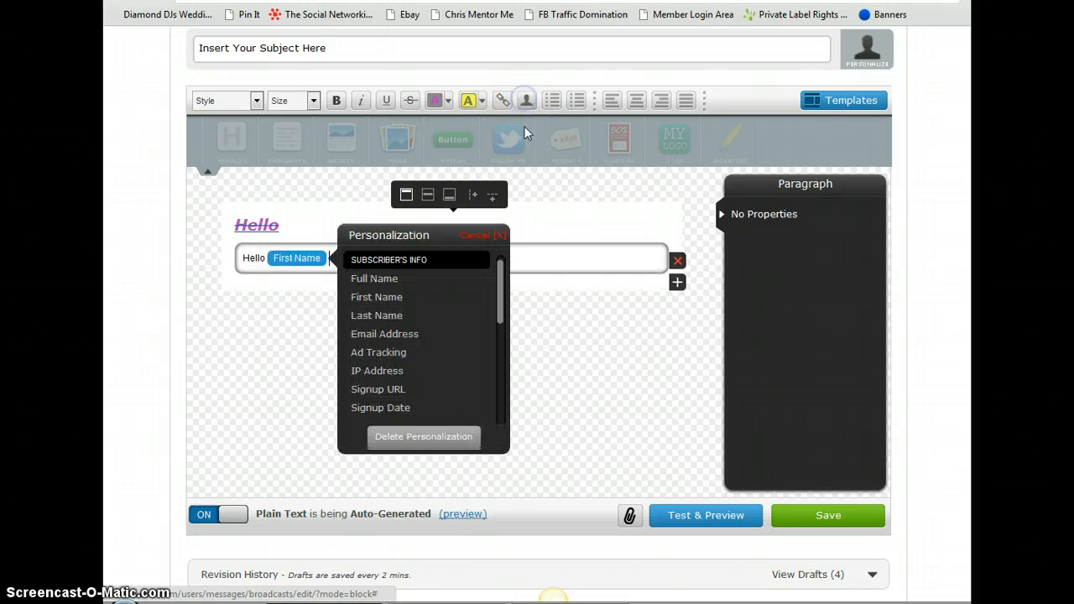
left_click(380, 300)
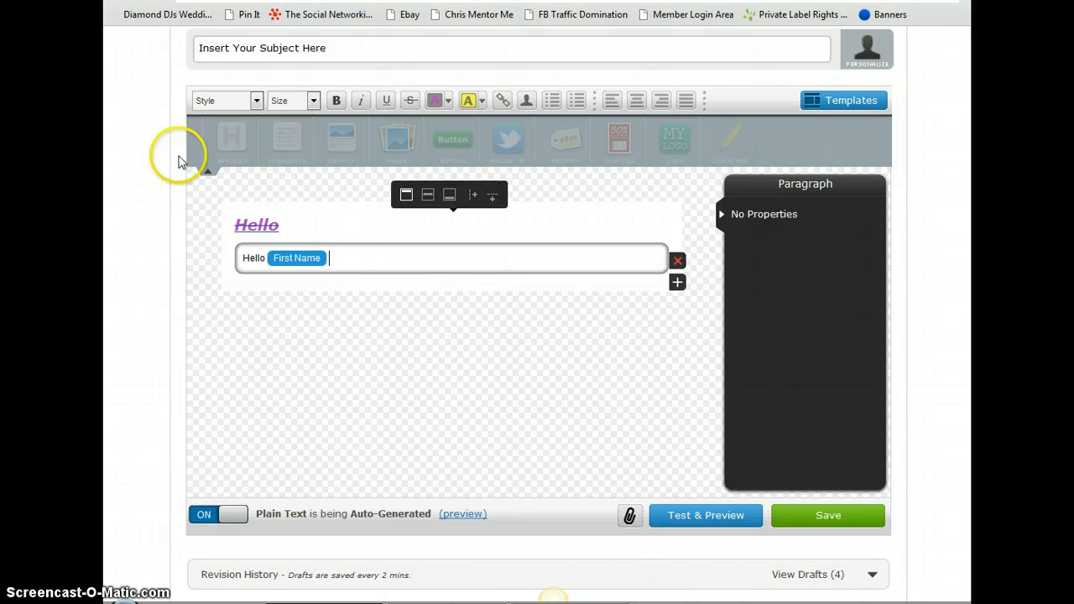
left_click(264, 310)
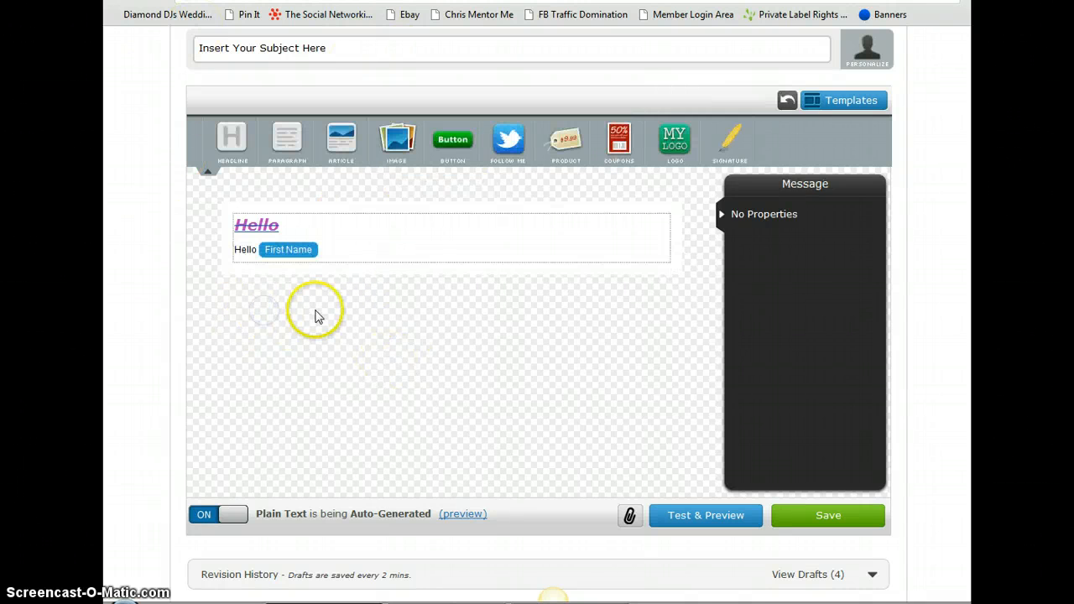
left_click(340, 249)
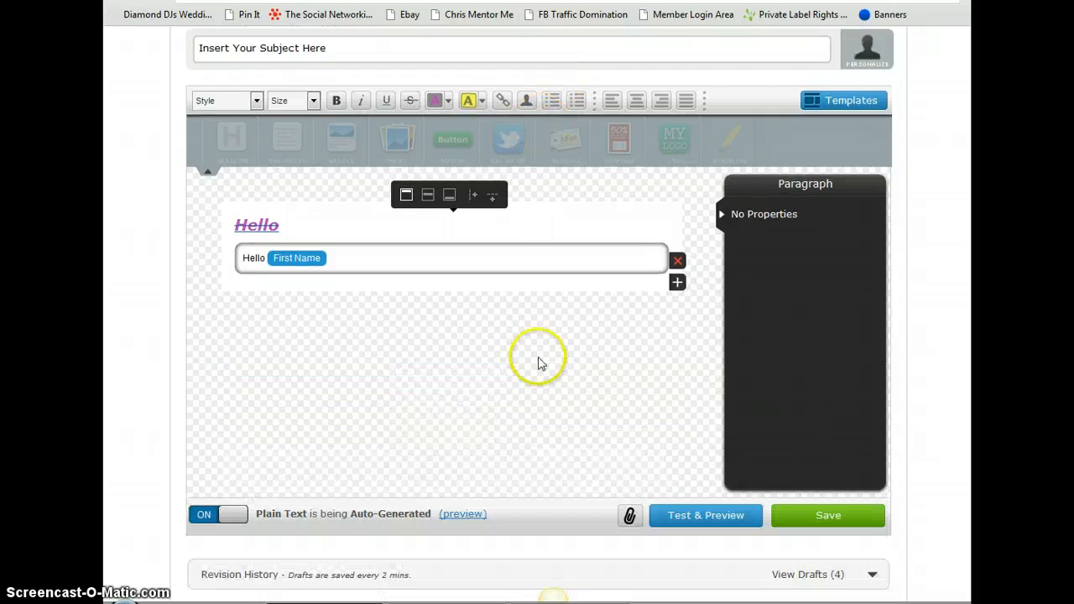
- Preview the rendered message and highlight the postal address and the unsubscribe lines in its footer
scroll(503, 365, "down", 1)
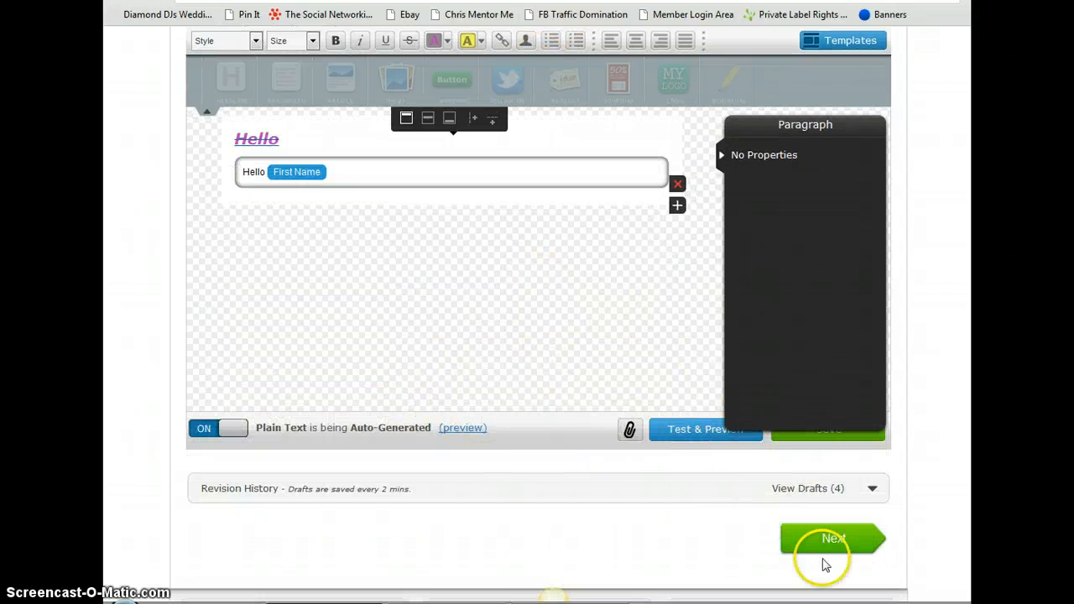
left_click(715, 442)
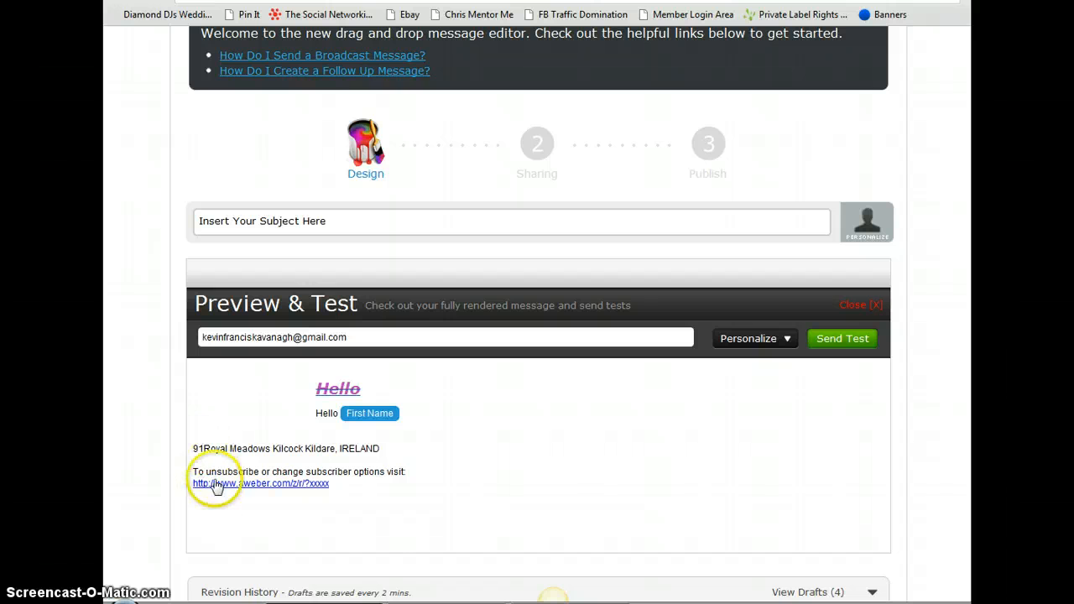
left_click_drag(281, 479, 345, 487)
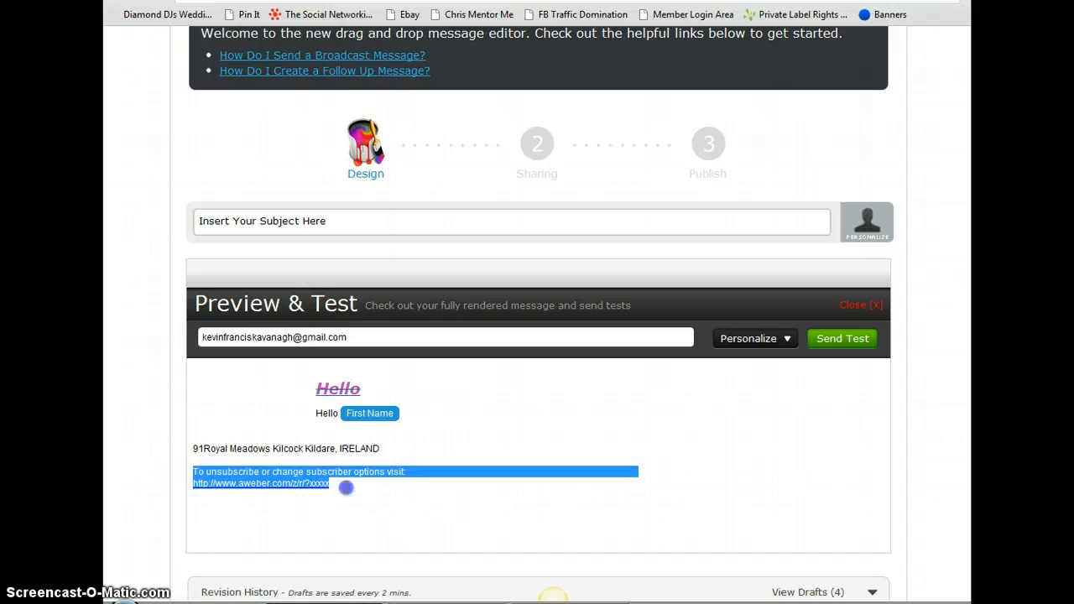
left_click_drag(192, 451, 393, 454)
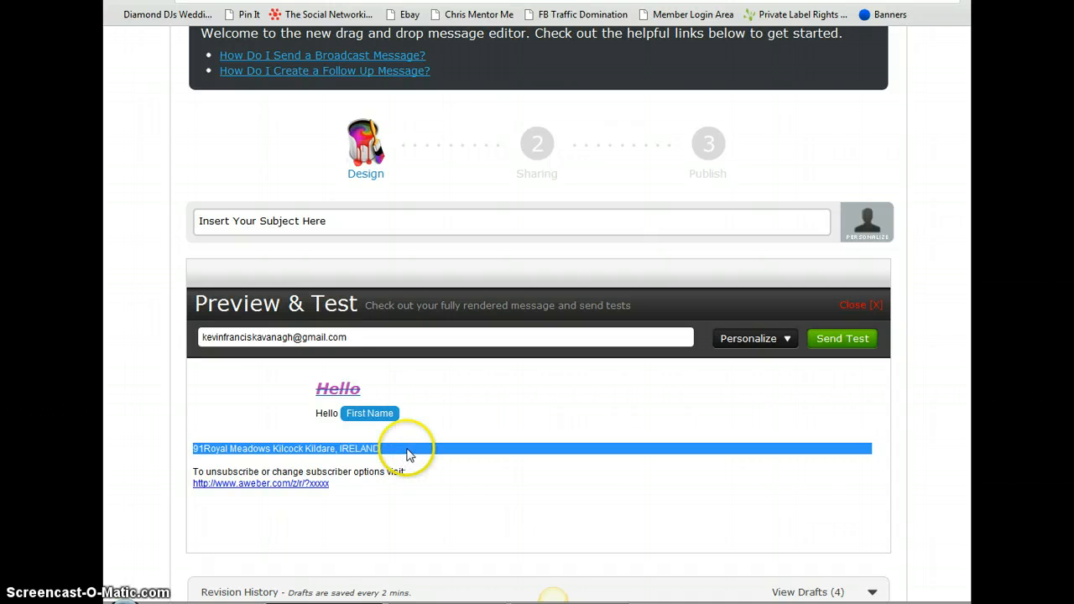
left_click(217, 467)
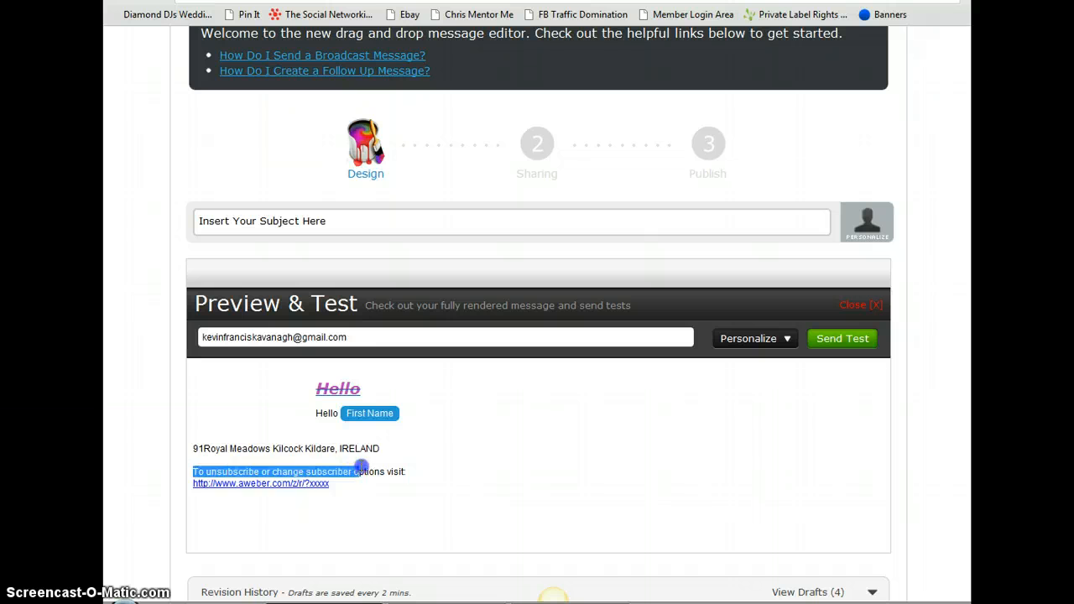
left_click_drag(360, 466, 364, 486)
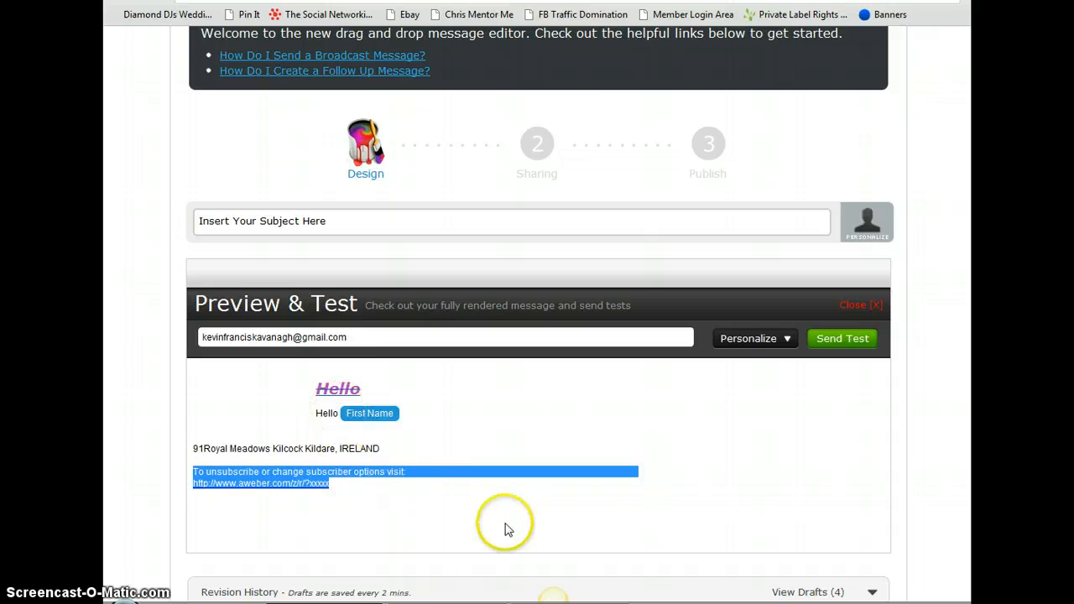
- Open the subscriber search for the current list and look through the listed subscribers
scroll(618, 453, "up", 3)
mouse_move(690, 97)
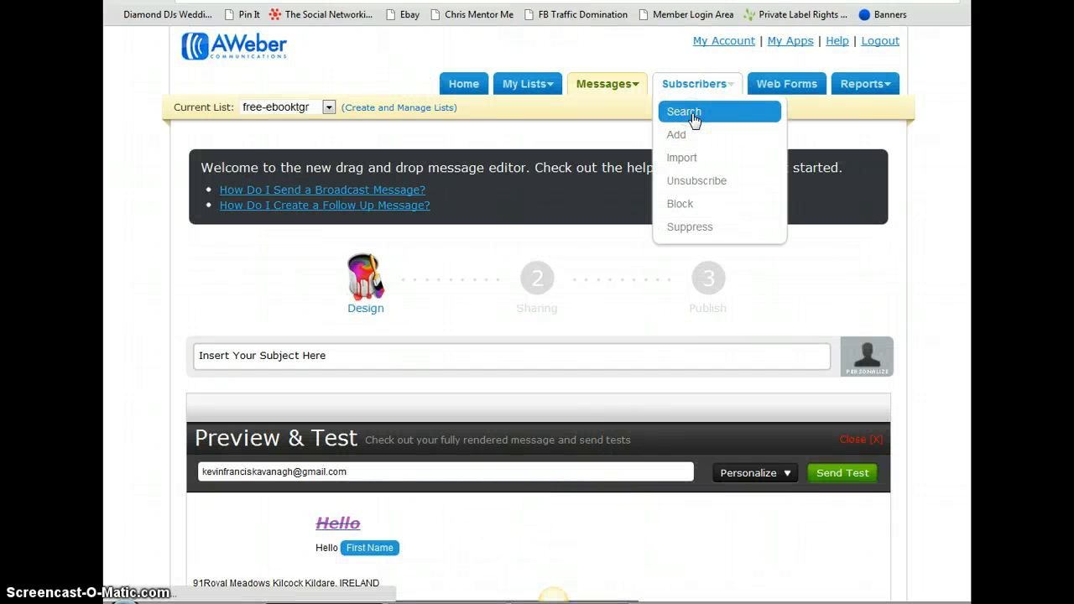
left_click(695, 120)
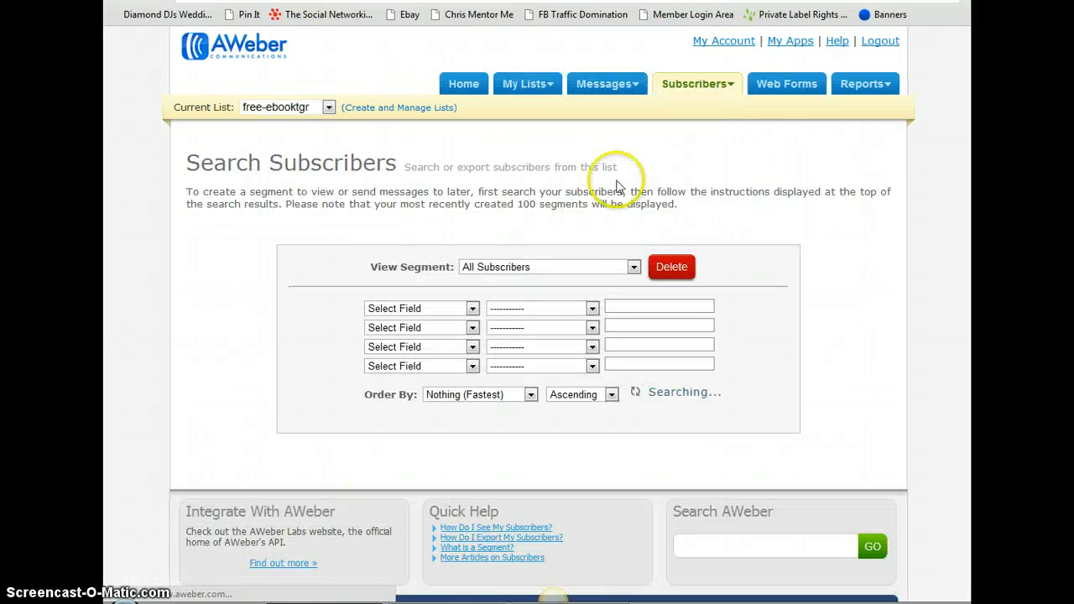
scroll(514, 300, "down", 6)
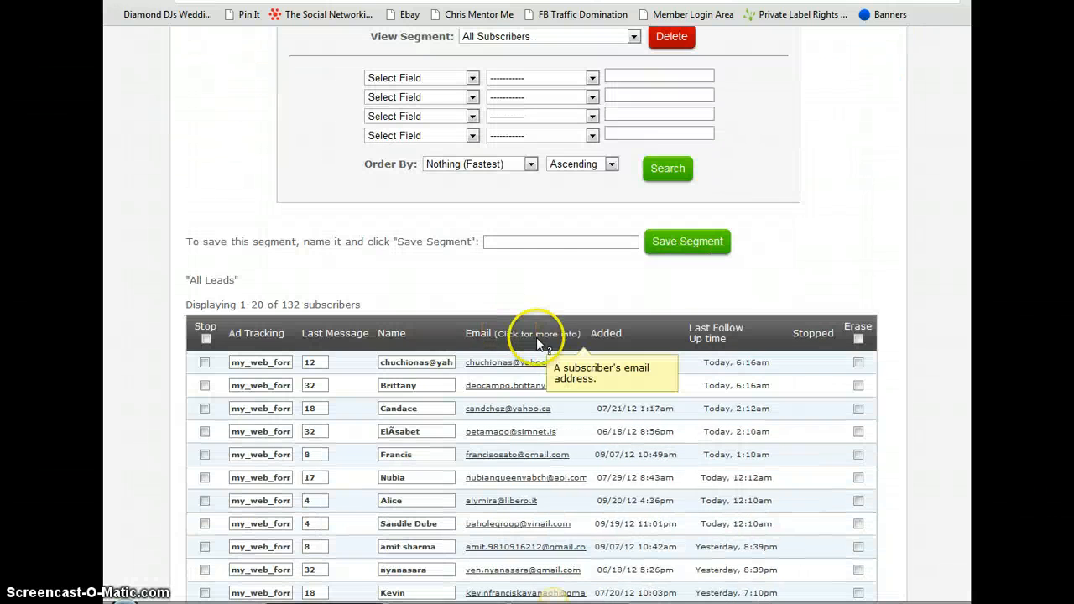
scroll(431, 271, "up", 8)
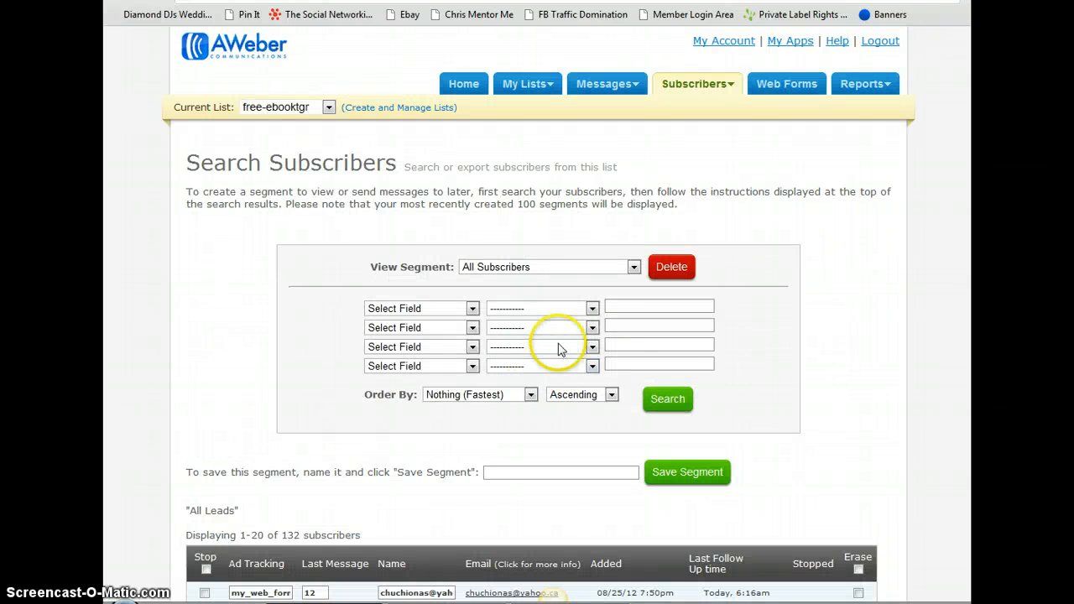
- Search the subscribers with the first condition set to City (from IP) is, leaving its value empty
left_click(473, 311)
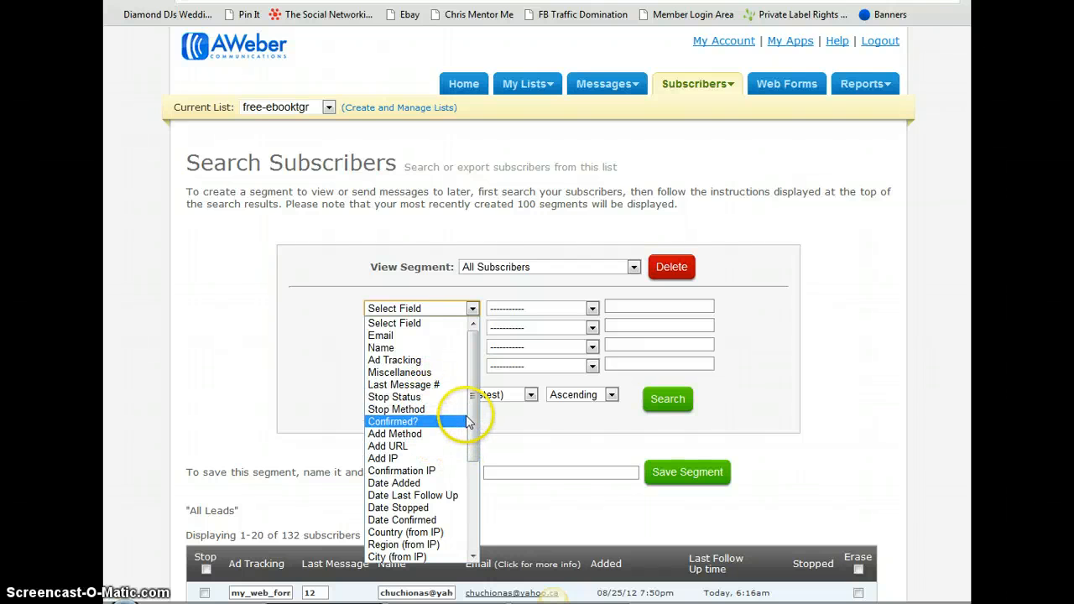
left_click_drag(470, 419, 470, 466)
left_click(428, 477)
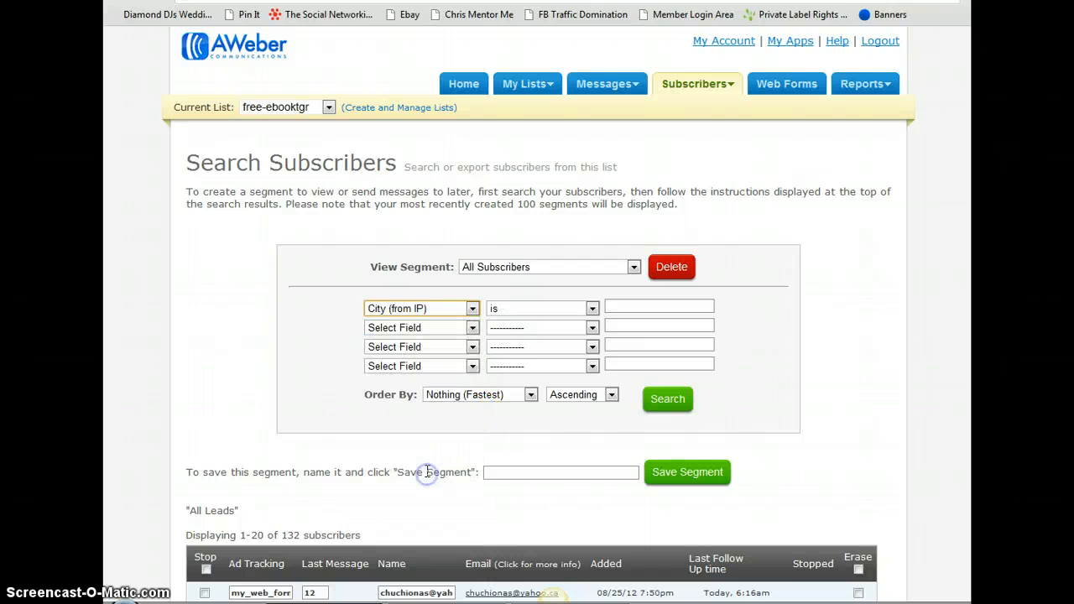
left_click(621, 308)
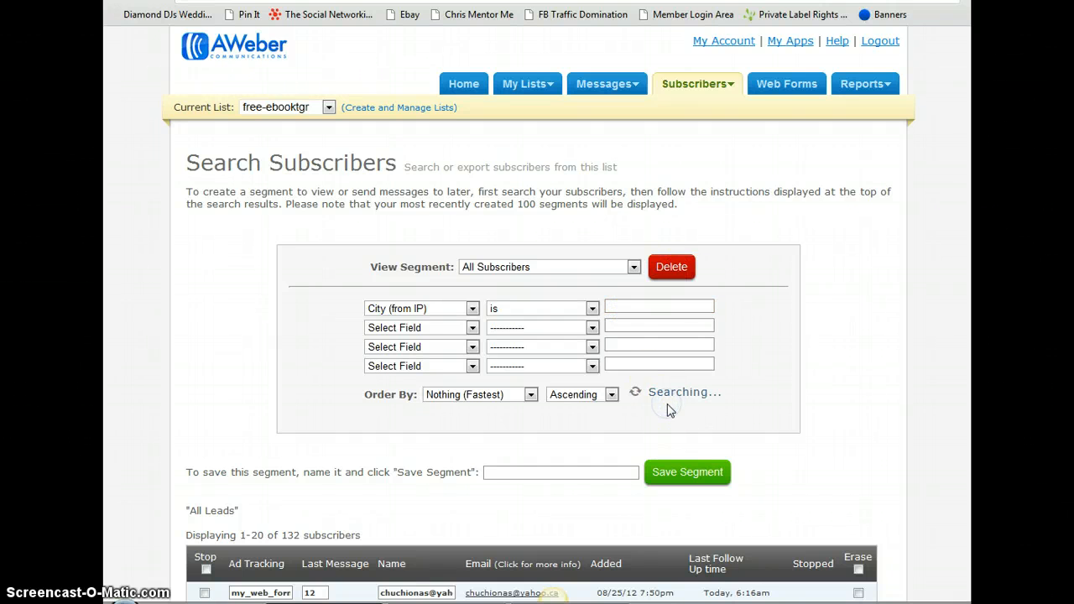
scroll(523, 395, "down", 3)
scroll(532, 426, "up", 3)
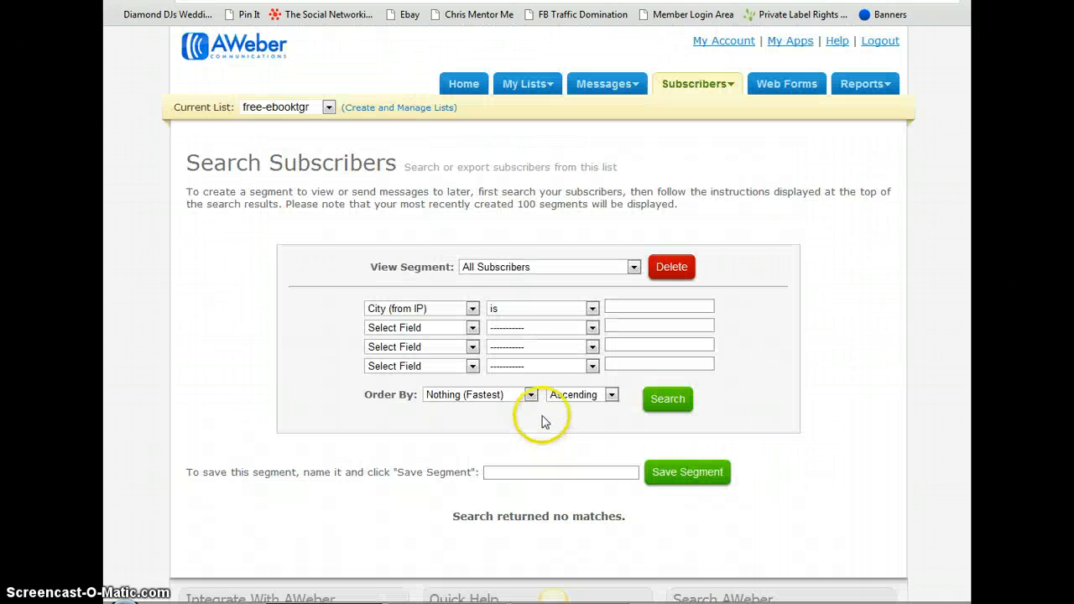
- Search for subscribers whose City (from IP) is "dublin"
left_click(619, 306)
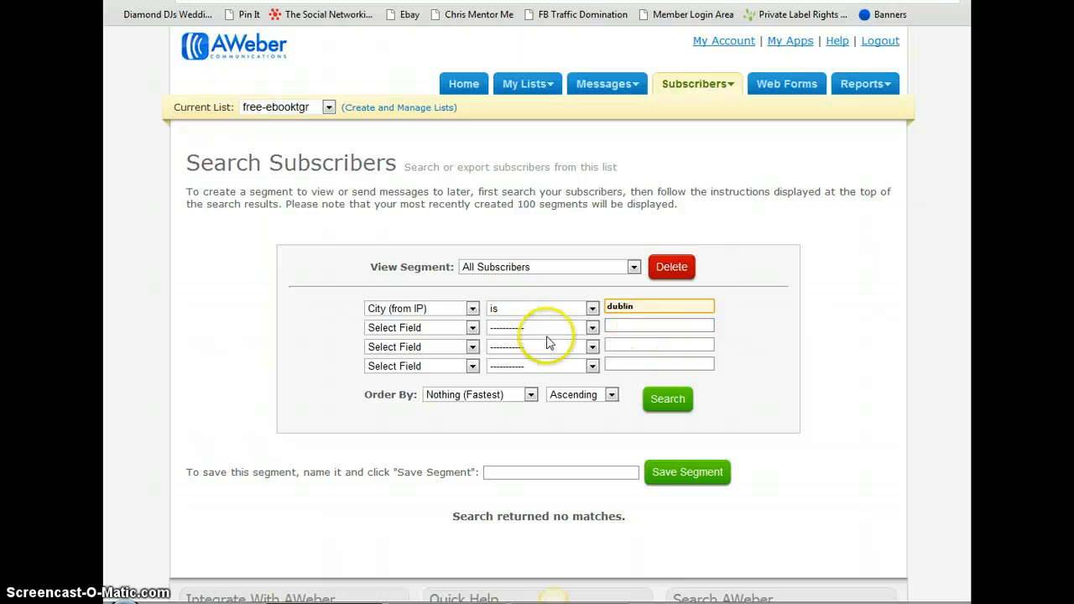
left_click(661, 409)
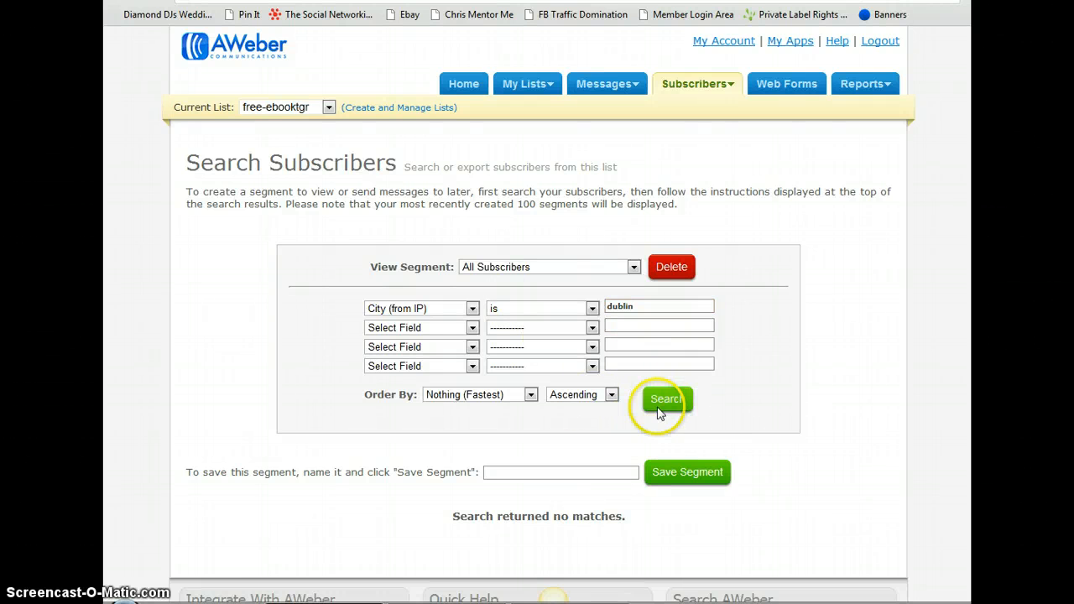
scroll(590, 448, "down", 2)
scroll(590, 407, "up", 2)
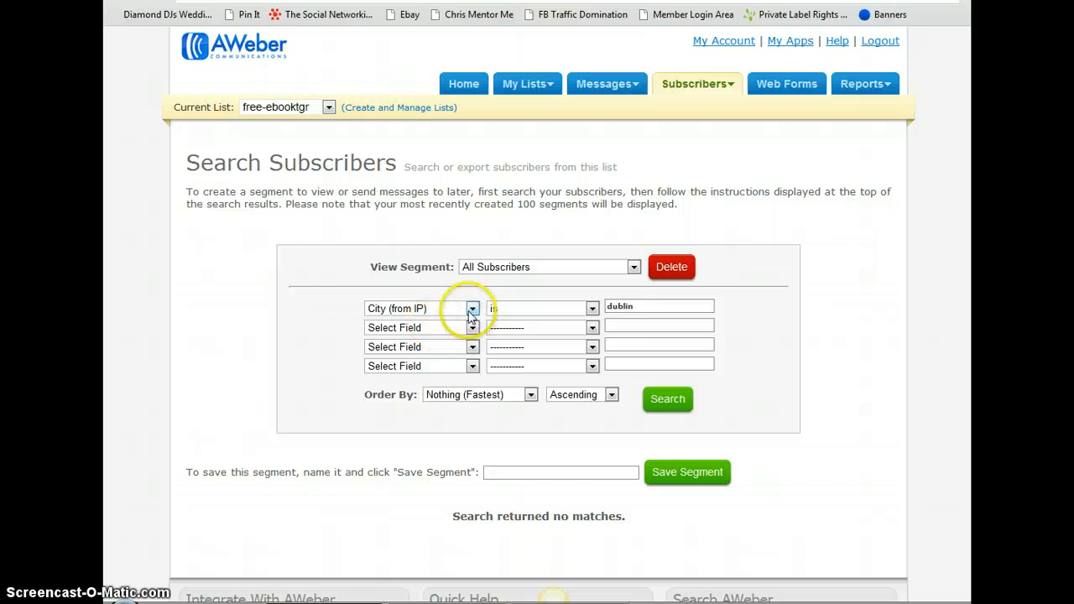
- View the segment "Added in the past 30 days" and run the subscriber search for it
left_click(634, 267)
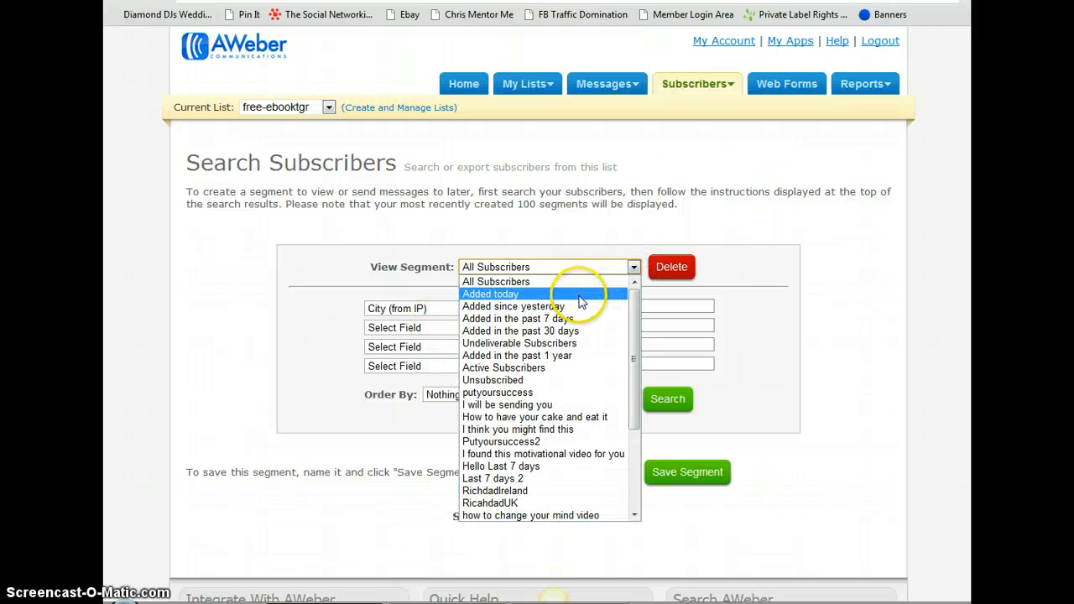
left_click(543, 332)
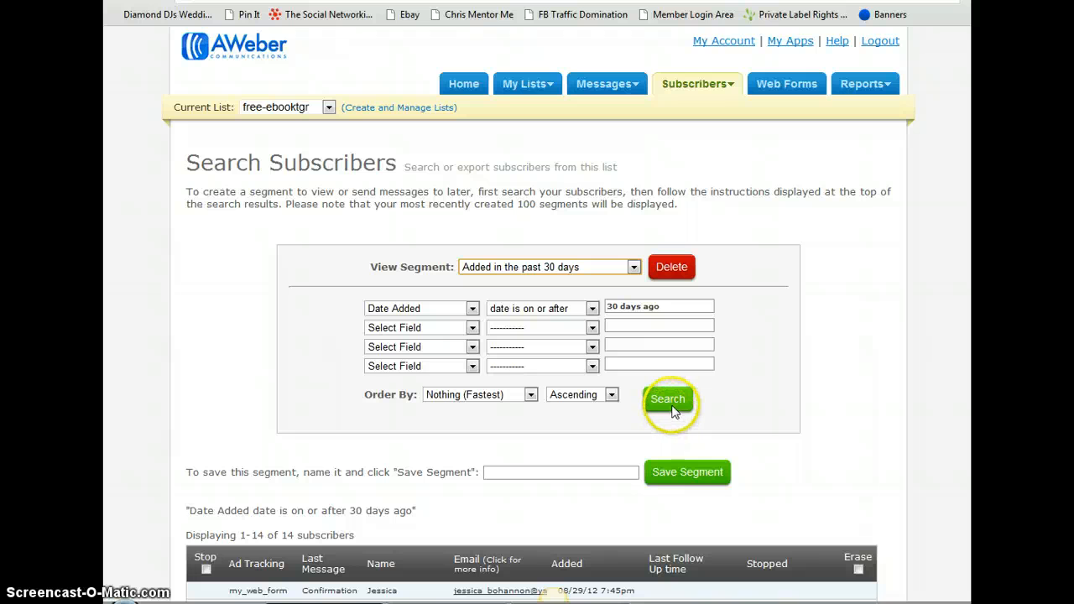
left_click(674, 406)
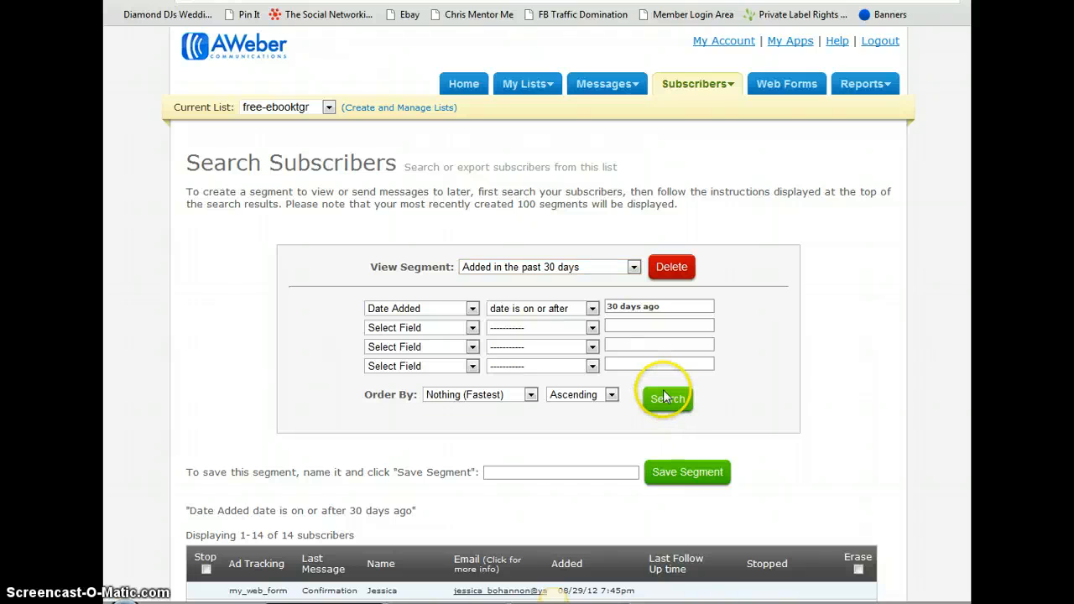
- Search the subscribers with the first condition changed to Message not opened, leaving its value empty
scroll(647, 448, "down", 4)
scroll(629, 455, "down", 2)
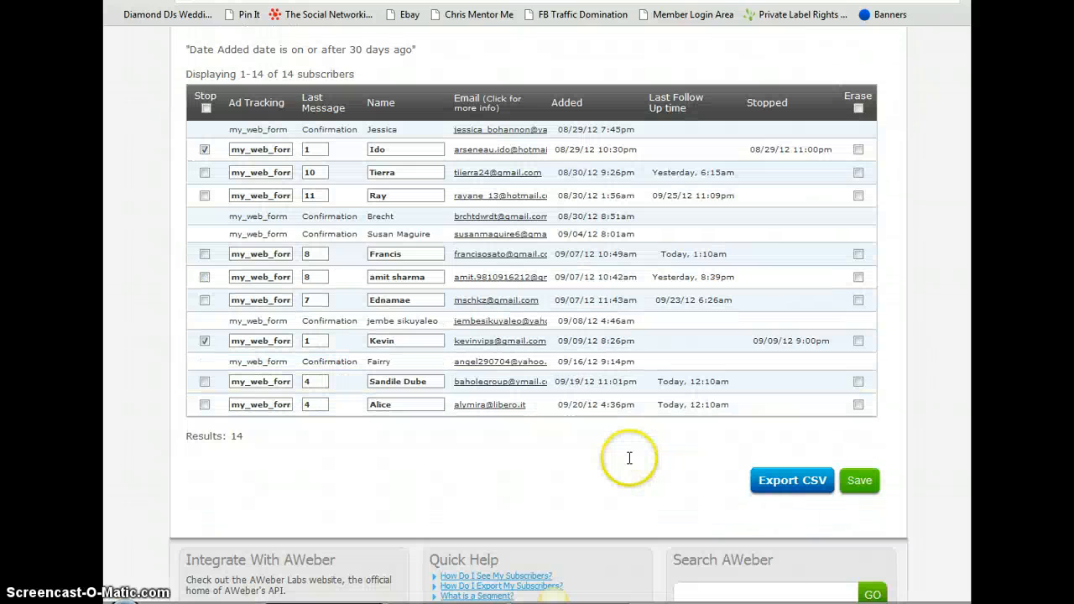
scroll(630, 453, "up", 3)
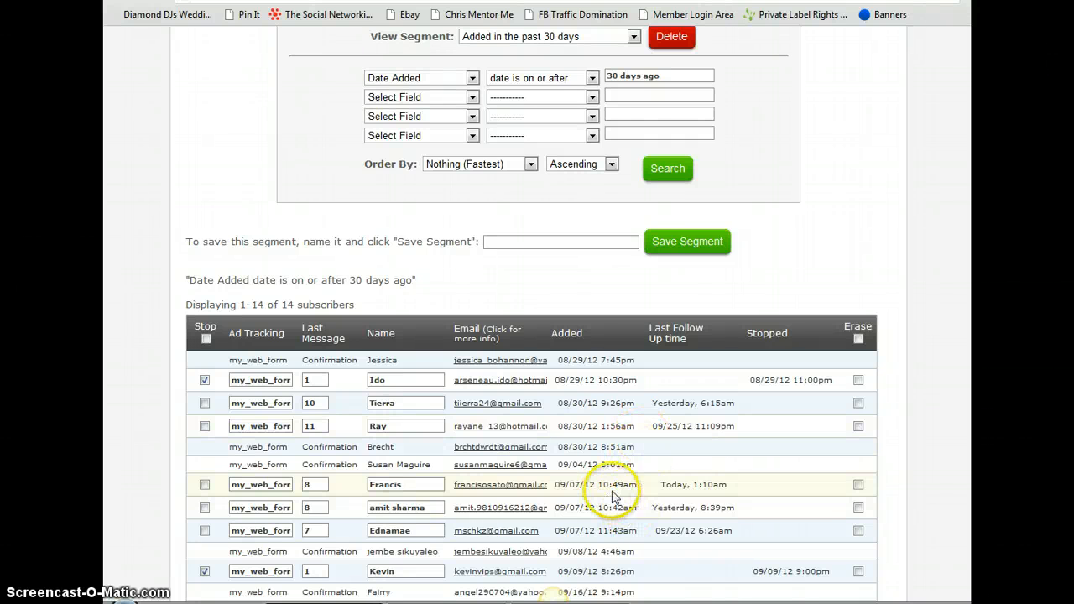
scroll(630, 470, "up", 1)
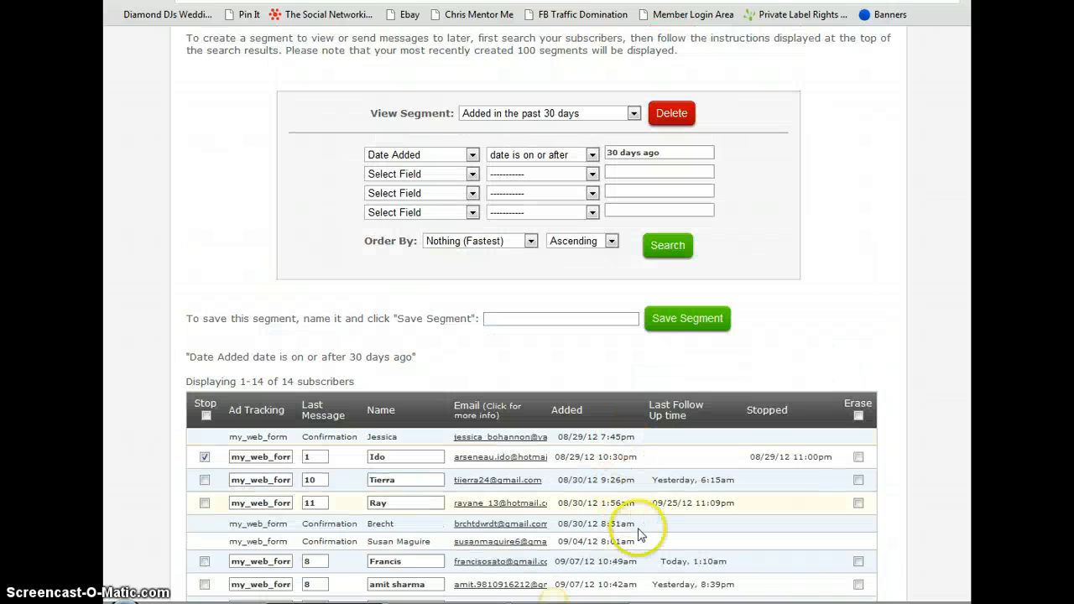
left_click(473, 156)
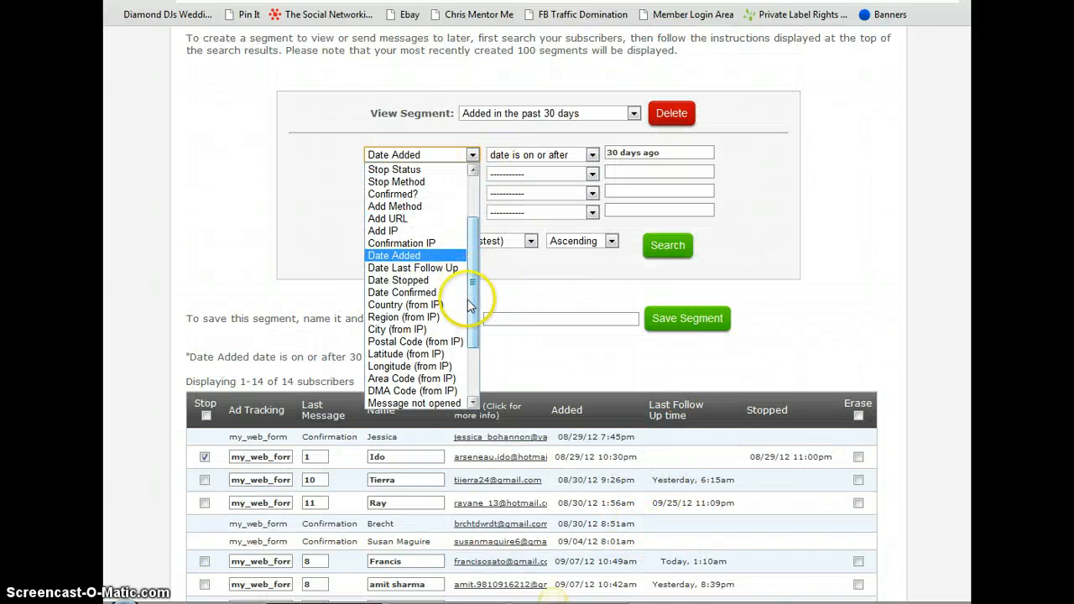
left_click_drag(472, 312, 472, 358)
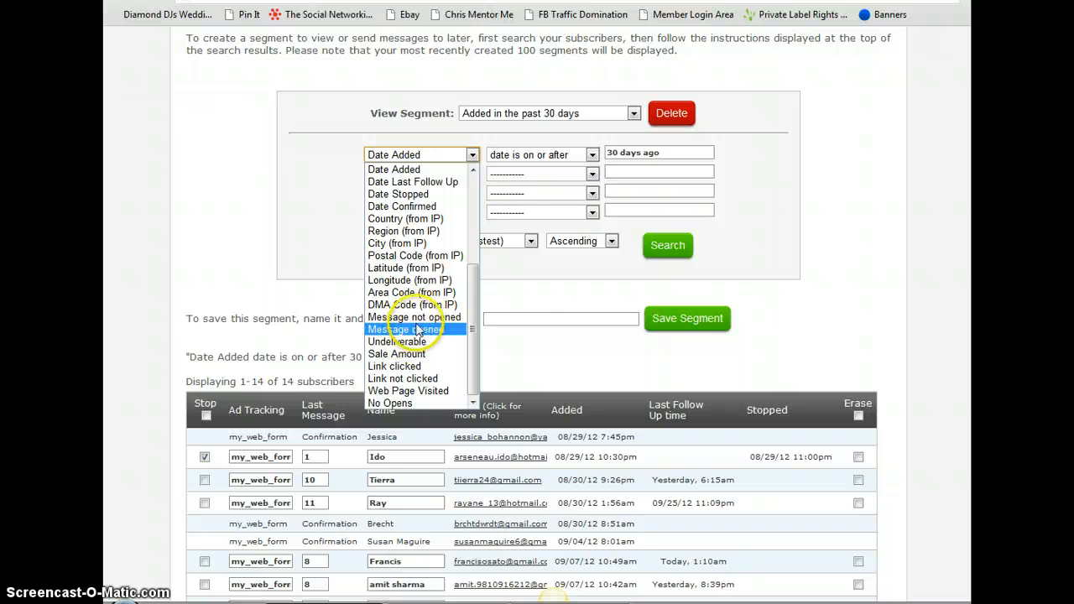
left_click(416, 317)
left_click(668, 245)
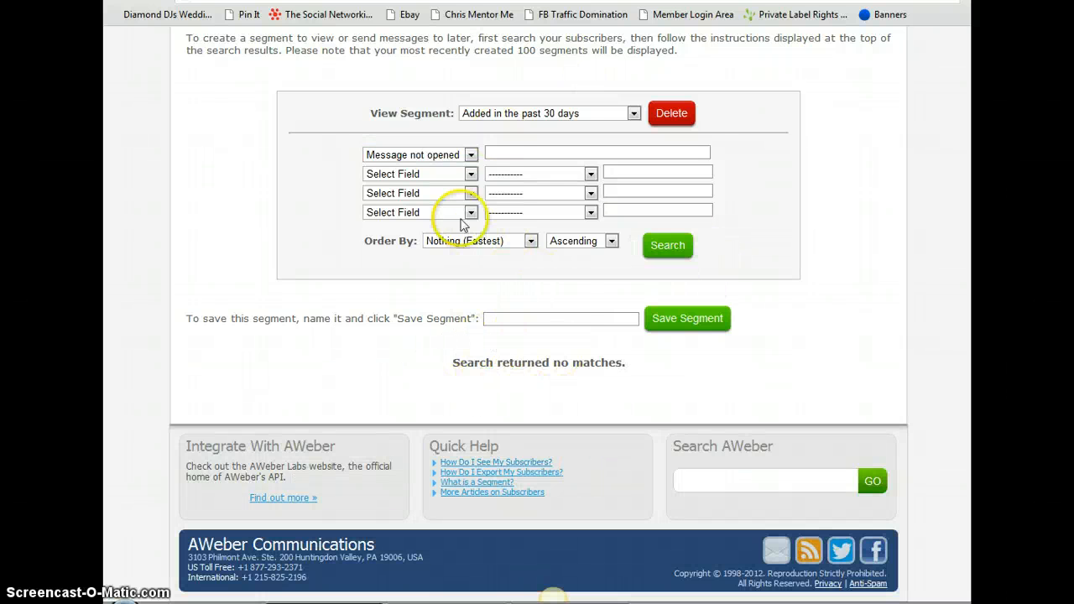
- Open the current list's web forms and preview My Web Form and My Web Form 2, closing each preview
scroll(444, 336, "up", 3)
mouse_move(703, 86)
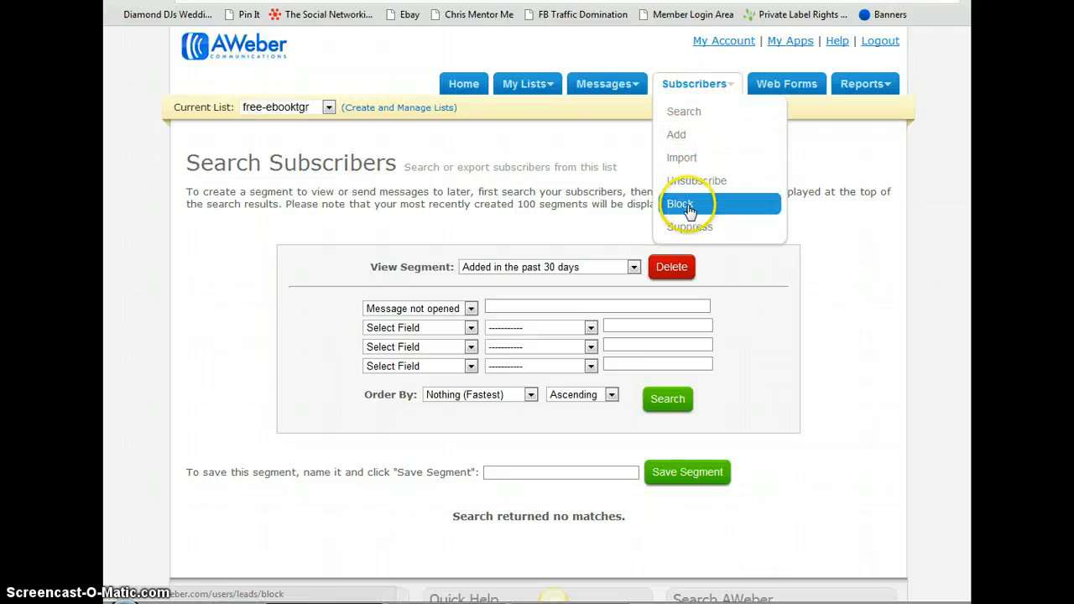
left_click(794, 85)
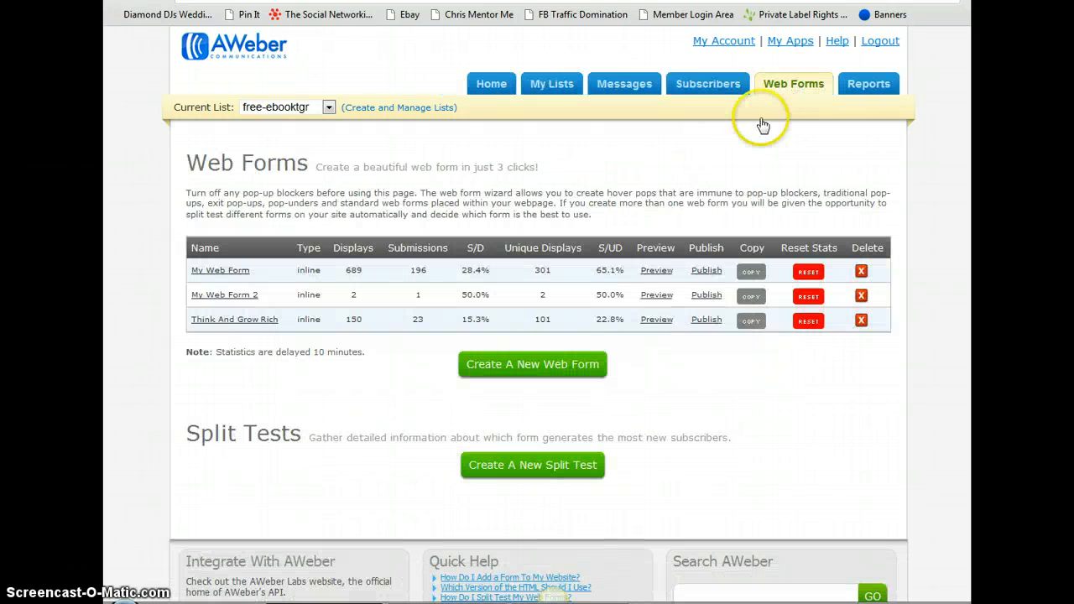
left_click(657, 271)
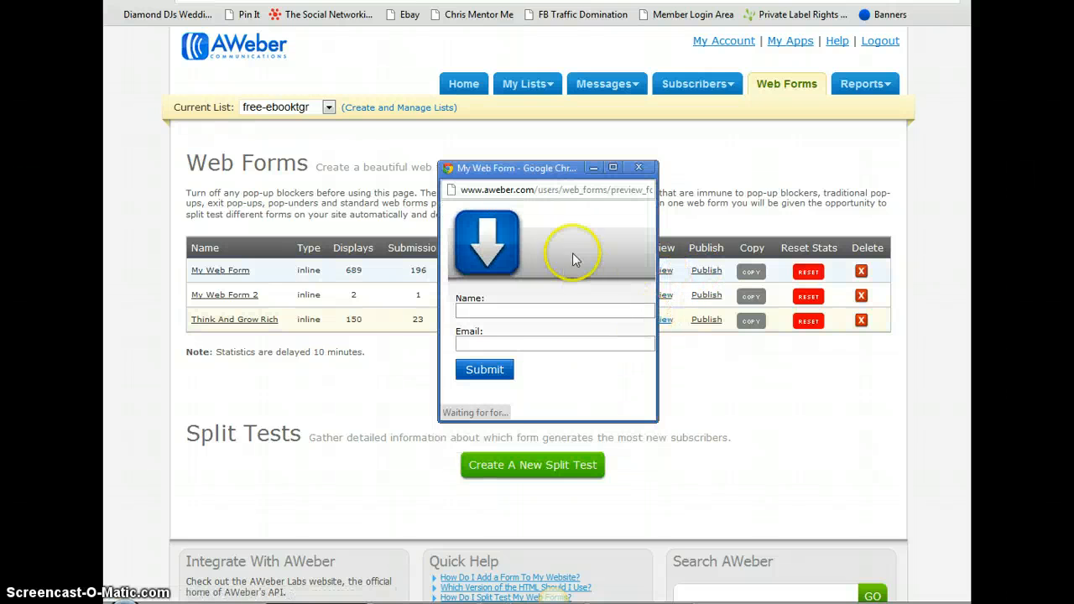
left_click(639, 167)
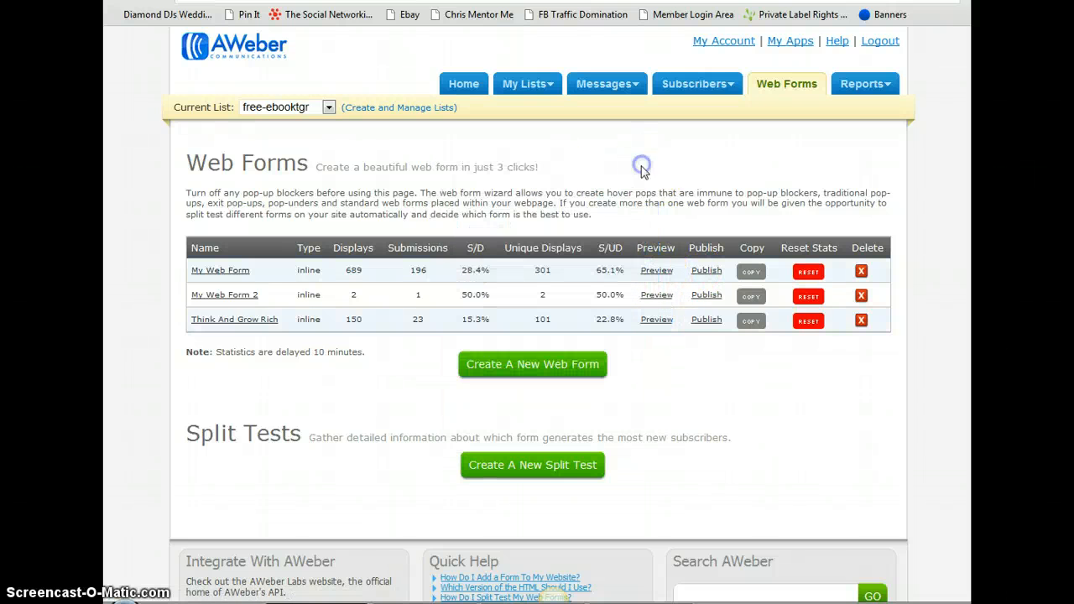
left_click(658, 295)
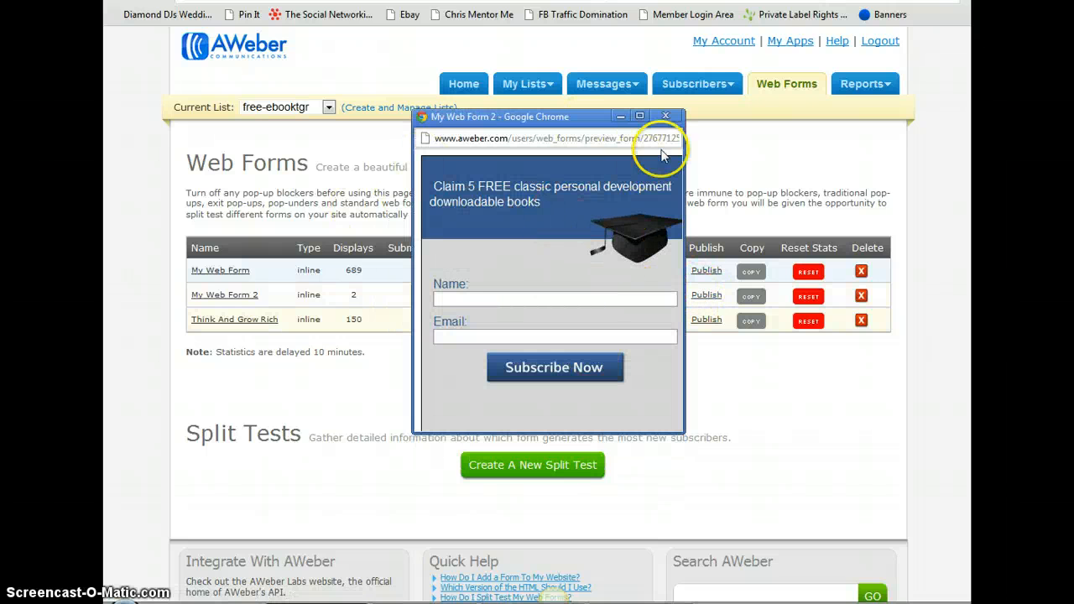
left_click(666, 115)
- Open the Think And Grow Rich web form's publishing page, switch to its Design stage and look over the form layout
left_click(708, 323)
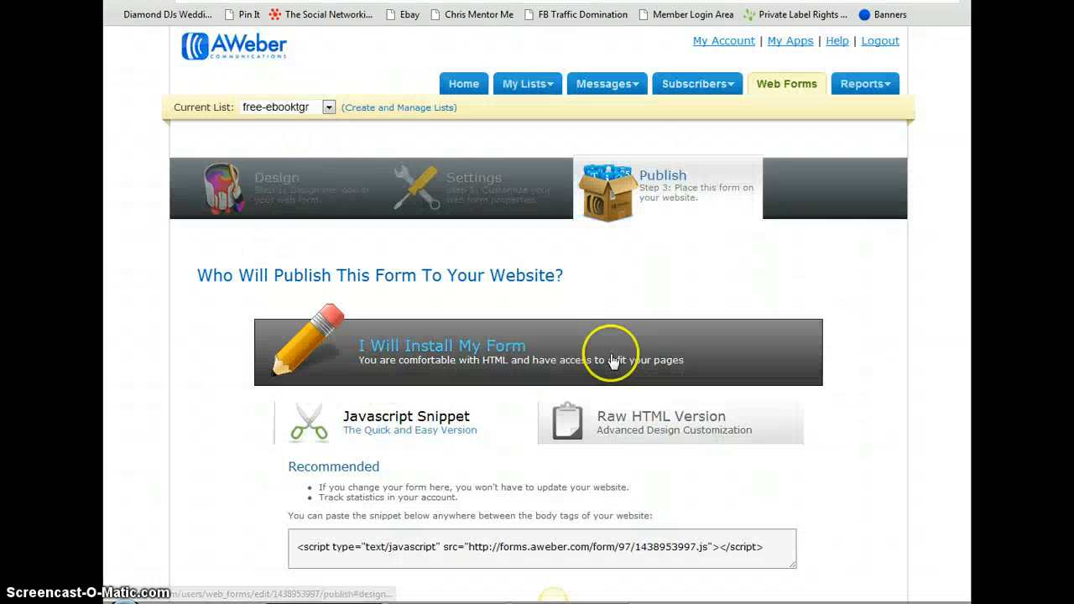
left_click(264, 190)
scroll(588, 422, "down", 5)
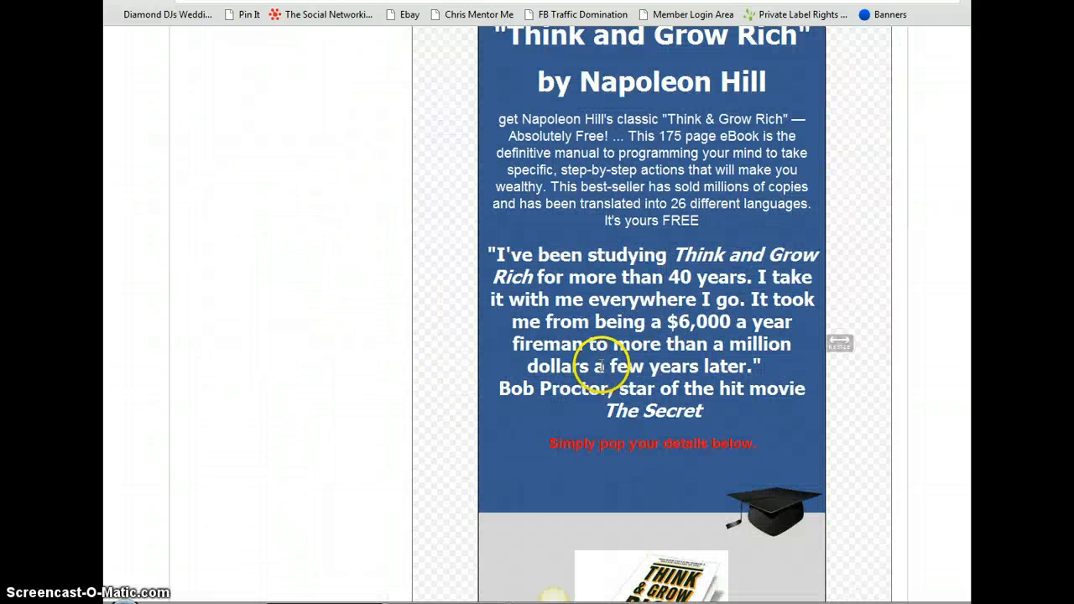
scroll(605, 481, "down", 3)
scroll(604, 482, "up", 9)
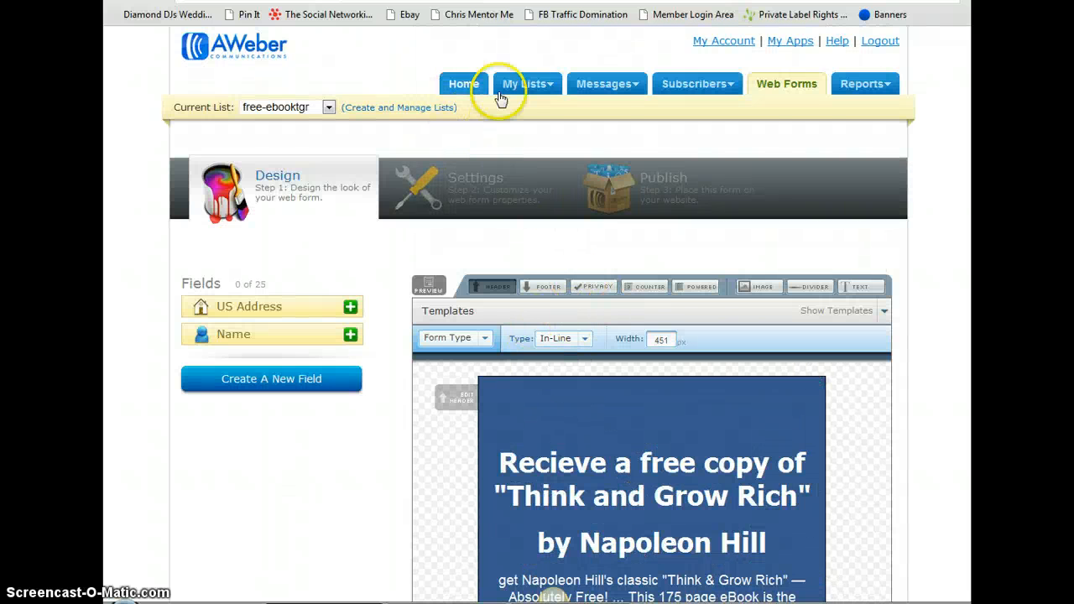
- Return to the web forms list, reopen the Think And Grow Rich publishing options and examine its Raw HTML Version code
left_click(800, 95)
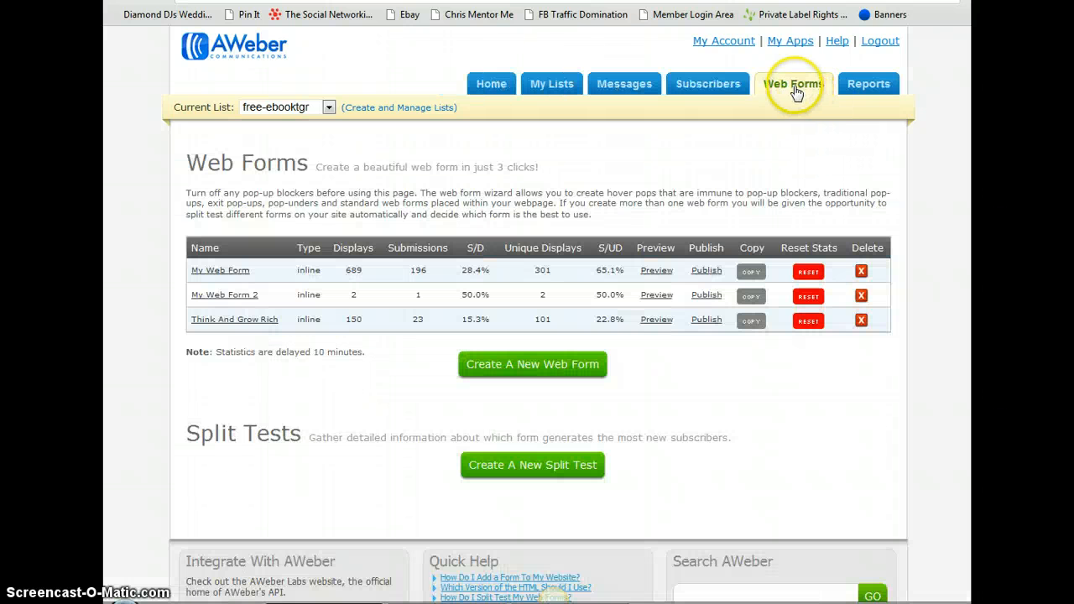
left_click(706, 321)
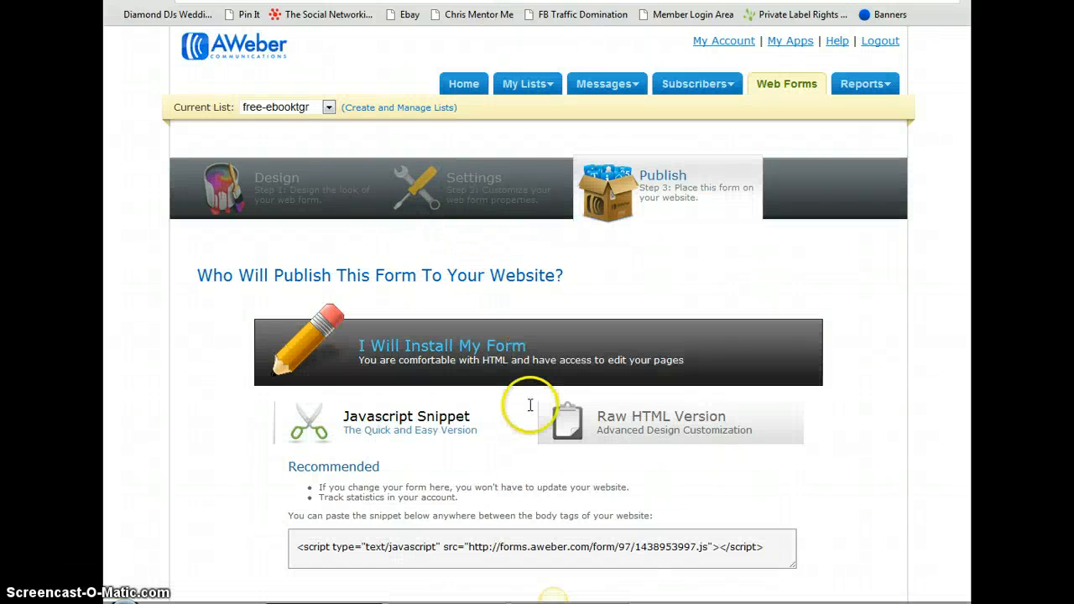
scroll(528, 403, "down", 2)
left_click(668, 260)
scroll(576, 364, "down", 15)
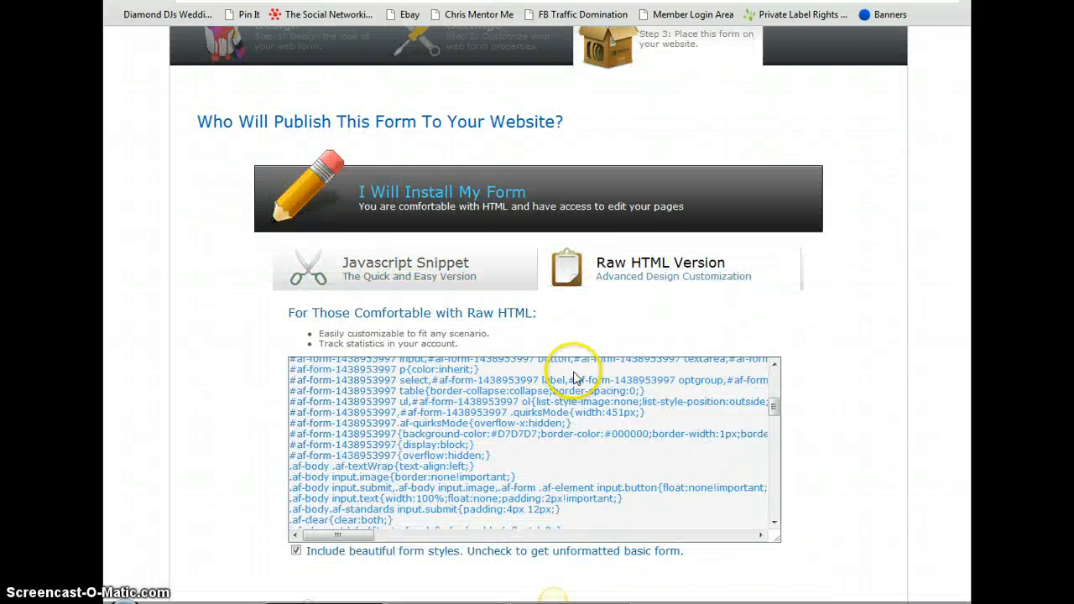
scroll(469, 464, "up", 15)
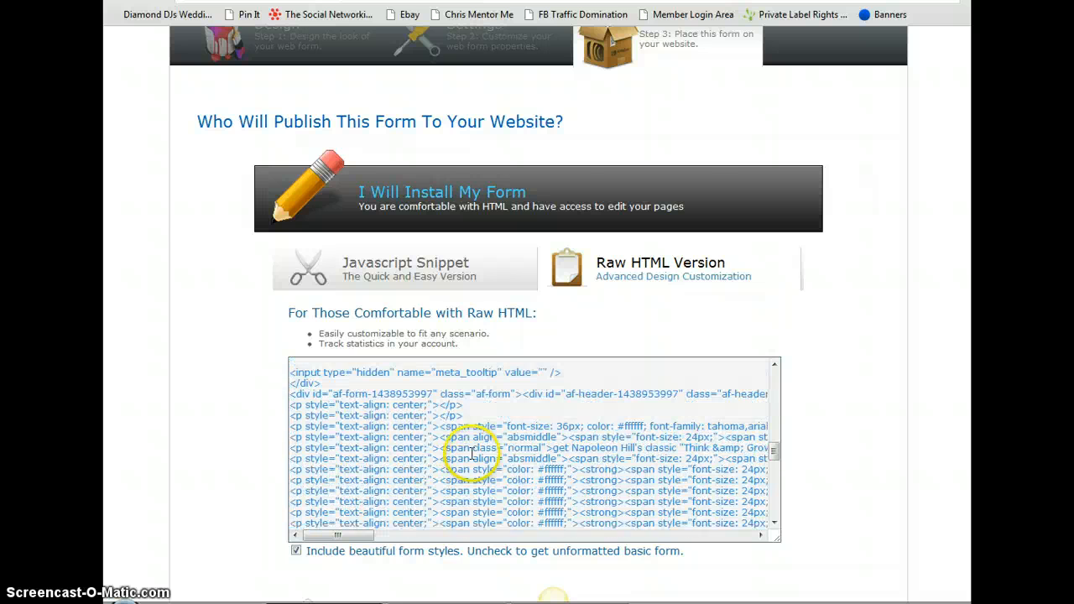
scroll(491, 427, "up", 2)
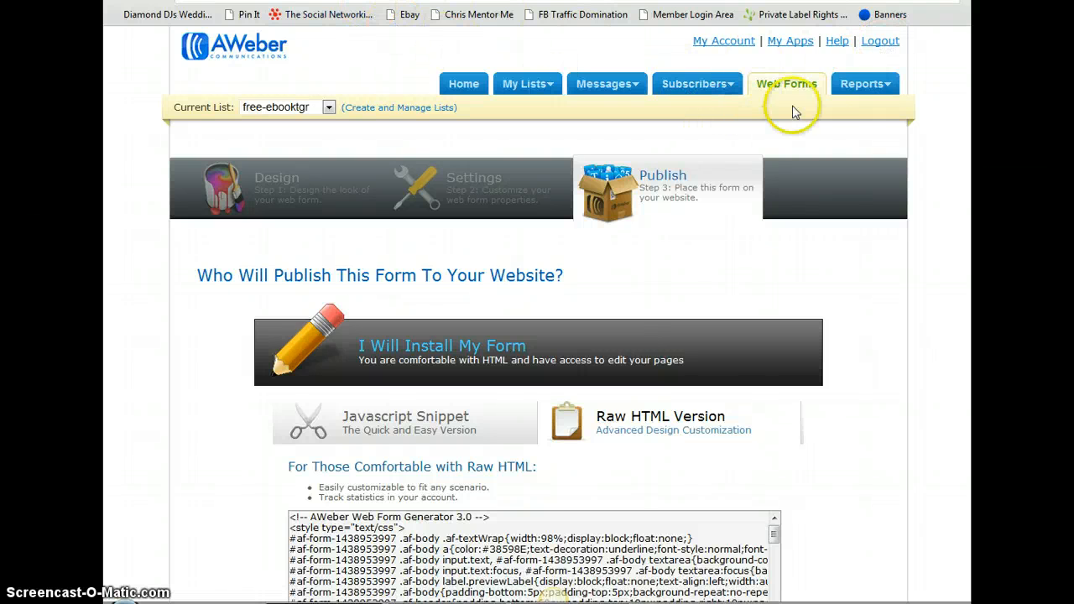
- Open the reports area and look over the Opens Over Time chart and daily table
mouse_move(860, 91)
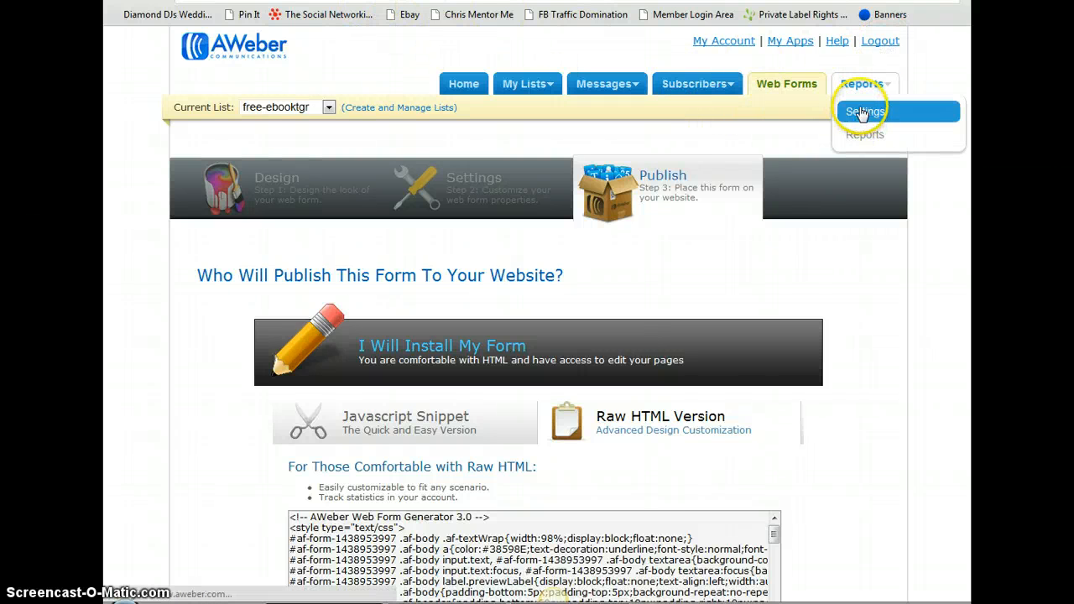
left_click(861, 112)
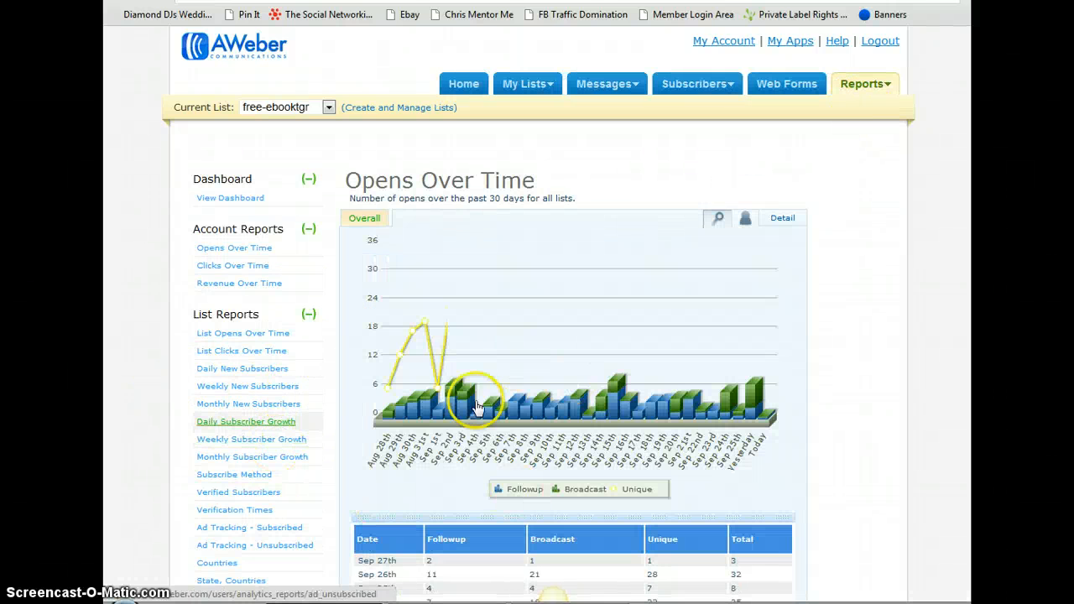
scroll(449, 451, "down", 4)
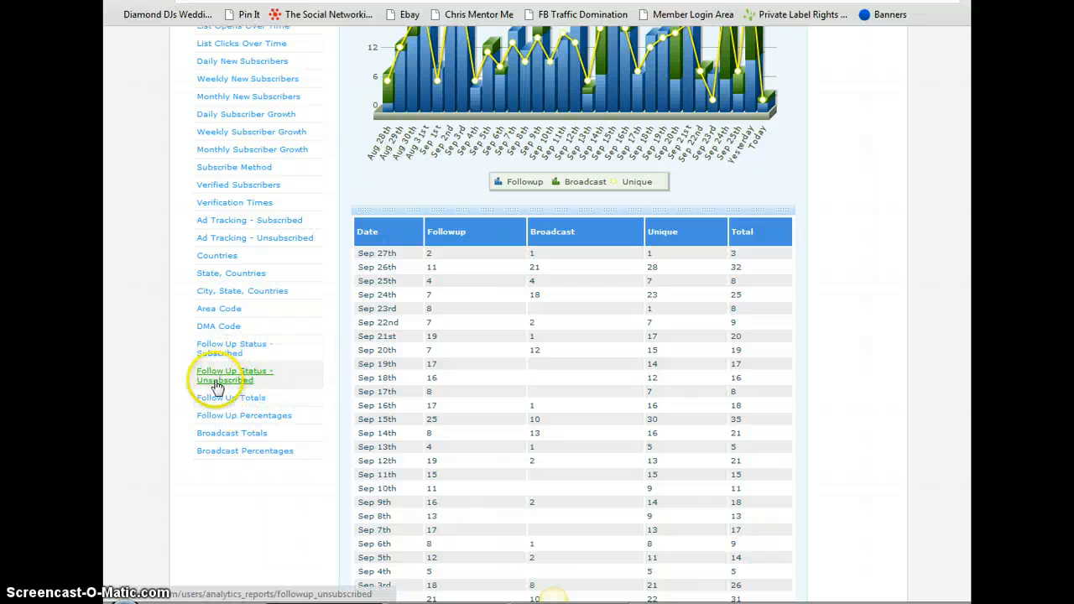
- Open the City, State, Countries report for the current list and examine its table of subscriber locations
left_click(249, 291)
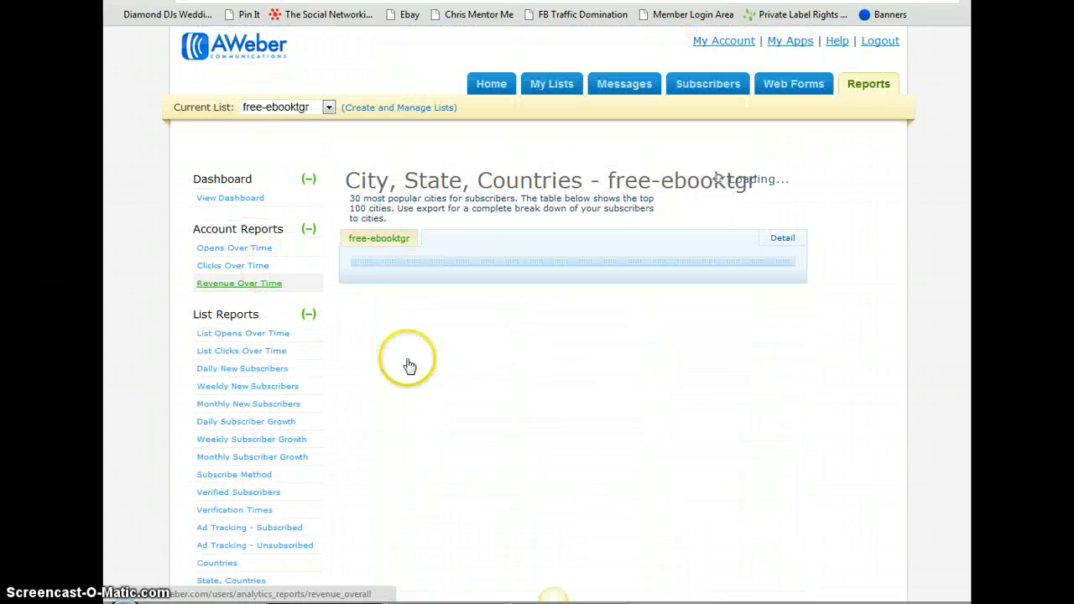
scroll(431, 455, "down", 4)
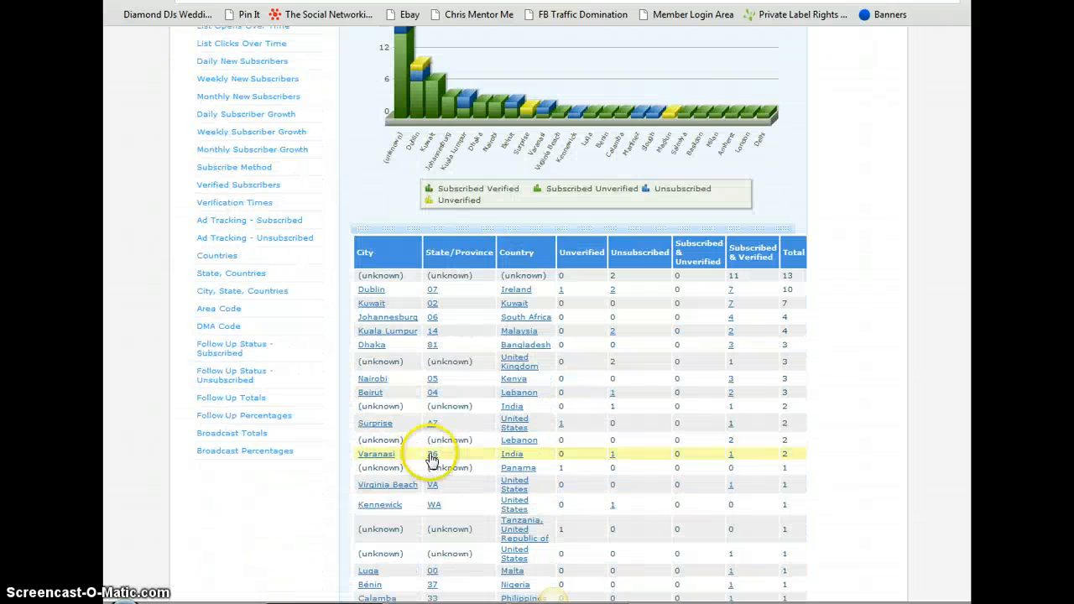
scroll(395, 386, "down", 2)
scroll(369, 527, "down", 2)
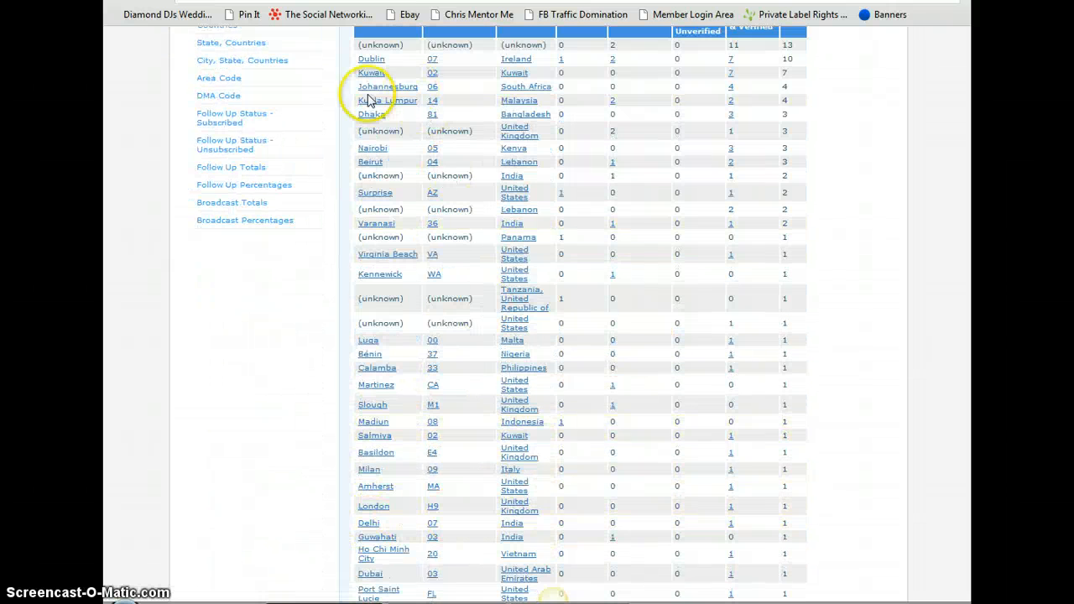
scroll(335, 553, "down", 4)
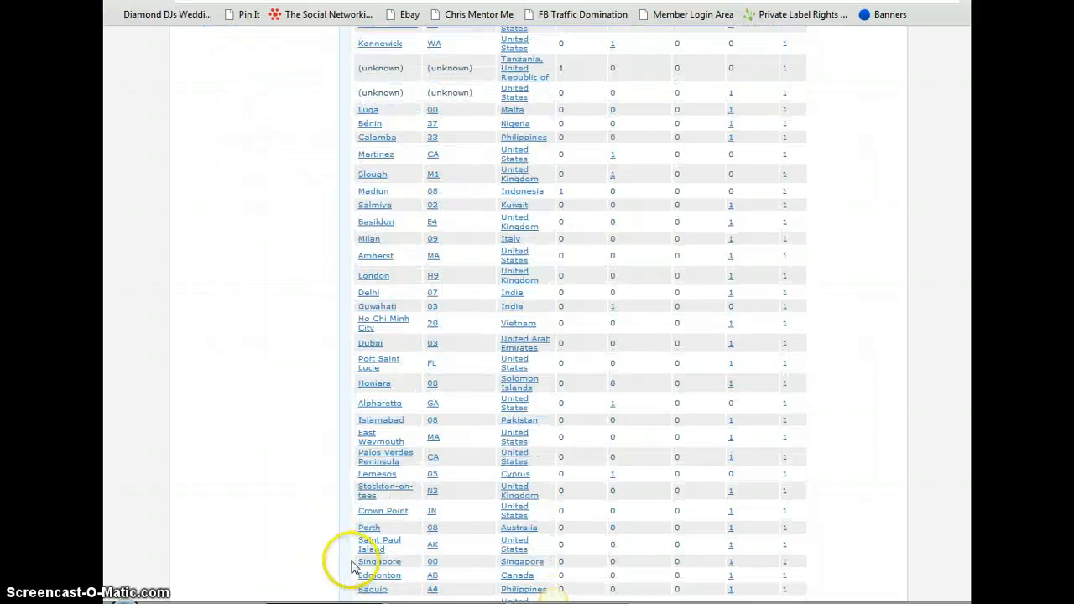
scroll(407, 550, "up", 10)
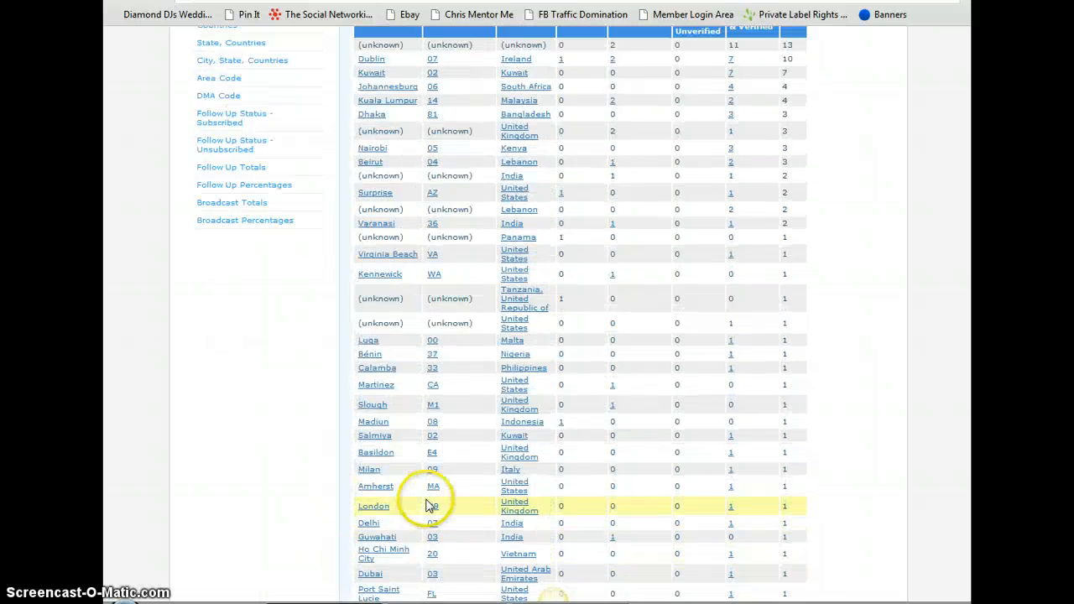
scroll(459, 480, "up", 2)
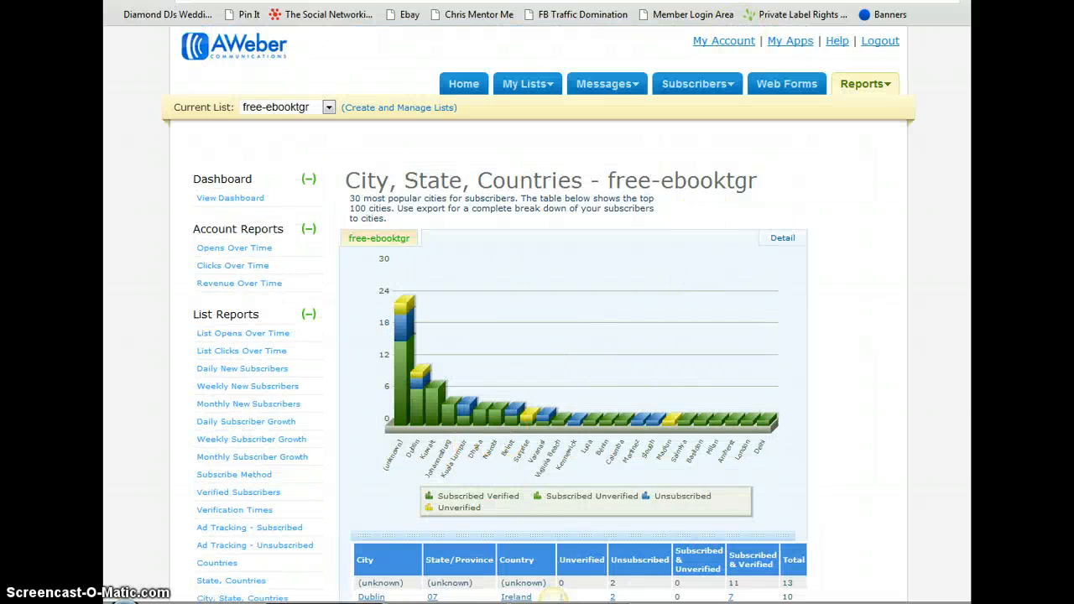